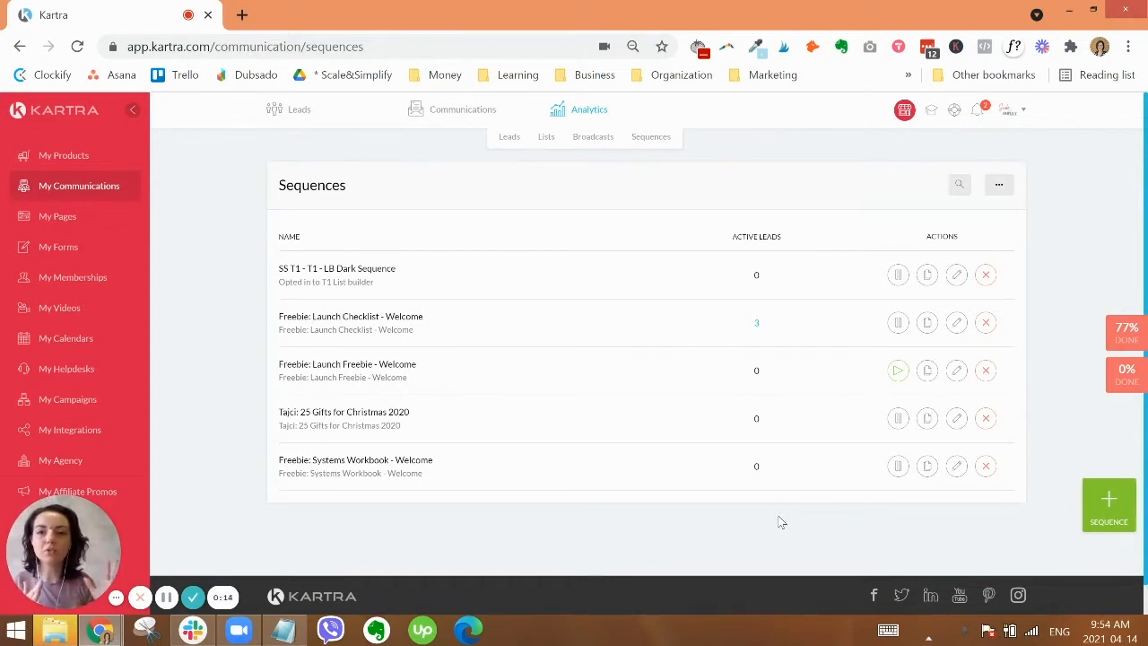
Create a new sequence with "My Awesome Sequence" as both its name and its public description.
mouse_move(445, 109)
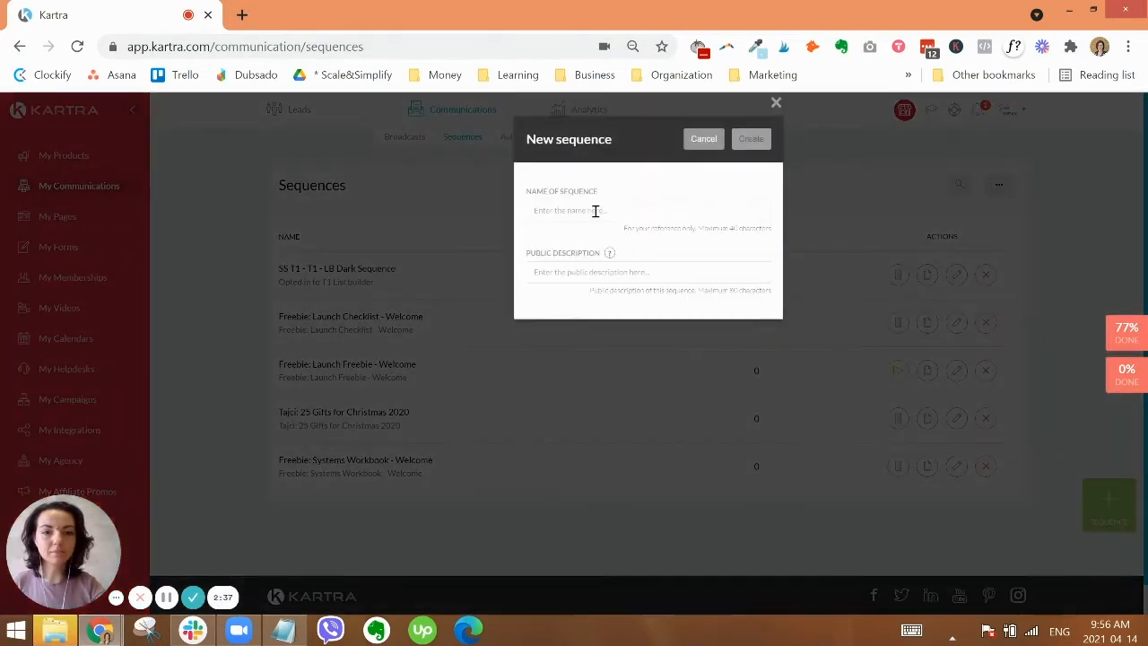
click(610, 209)
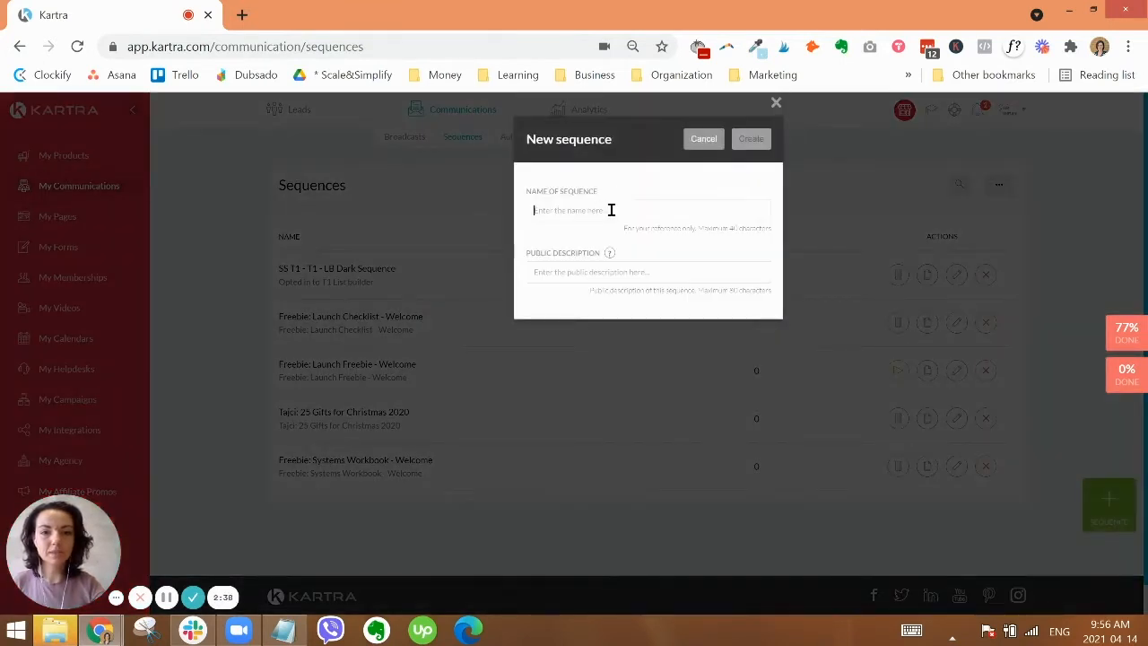
text(My Awesome Sequence)
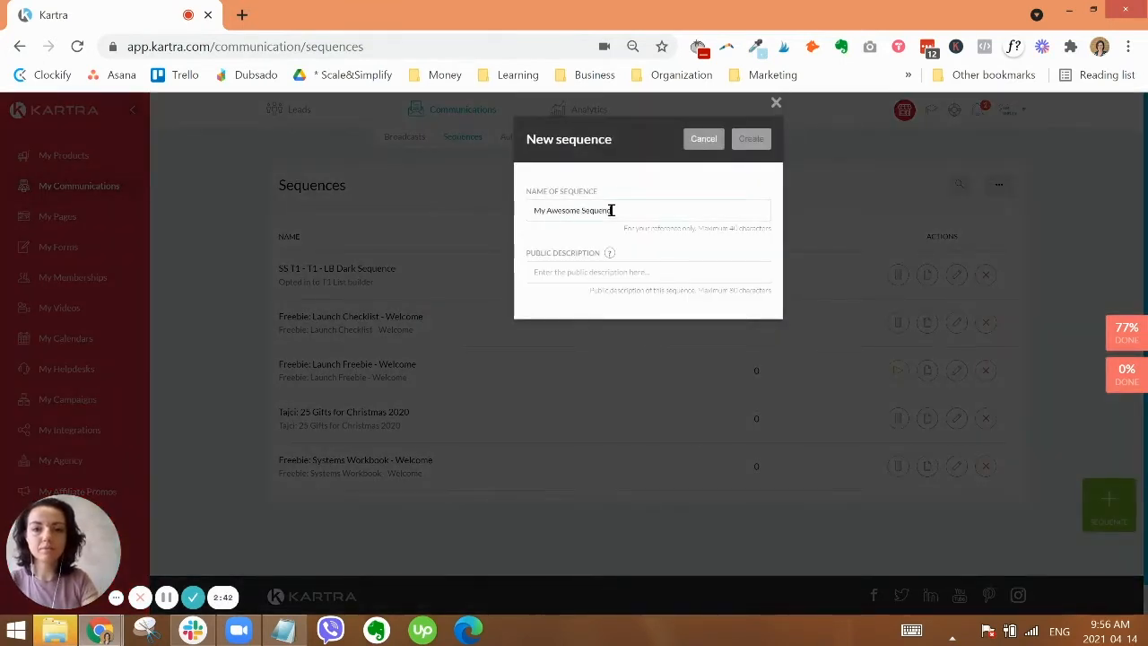
key(ctrl+a)
key(ctrl+c)
click(622, 275)
key(ctrl+v)
click(753, 142)
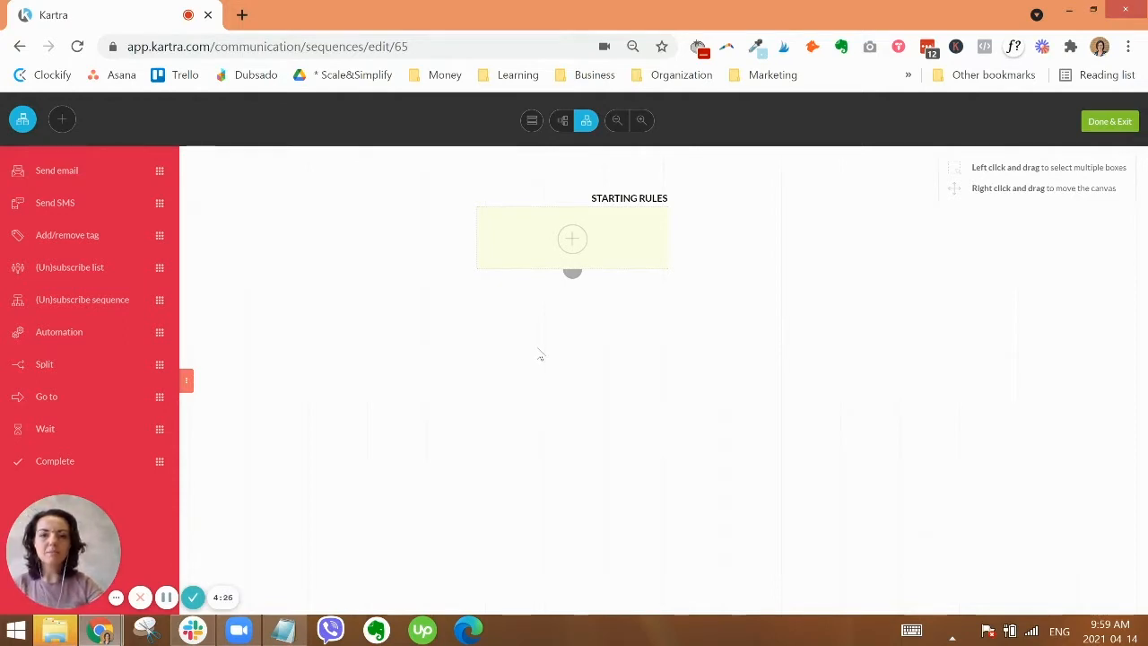
Preview the sequence canvas in horizontal layout, return it to vertical, and check how zooming and area selection work.
click(562, 124)
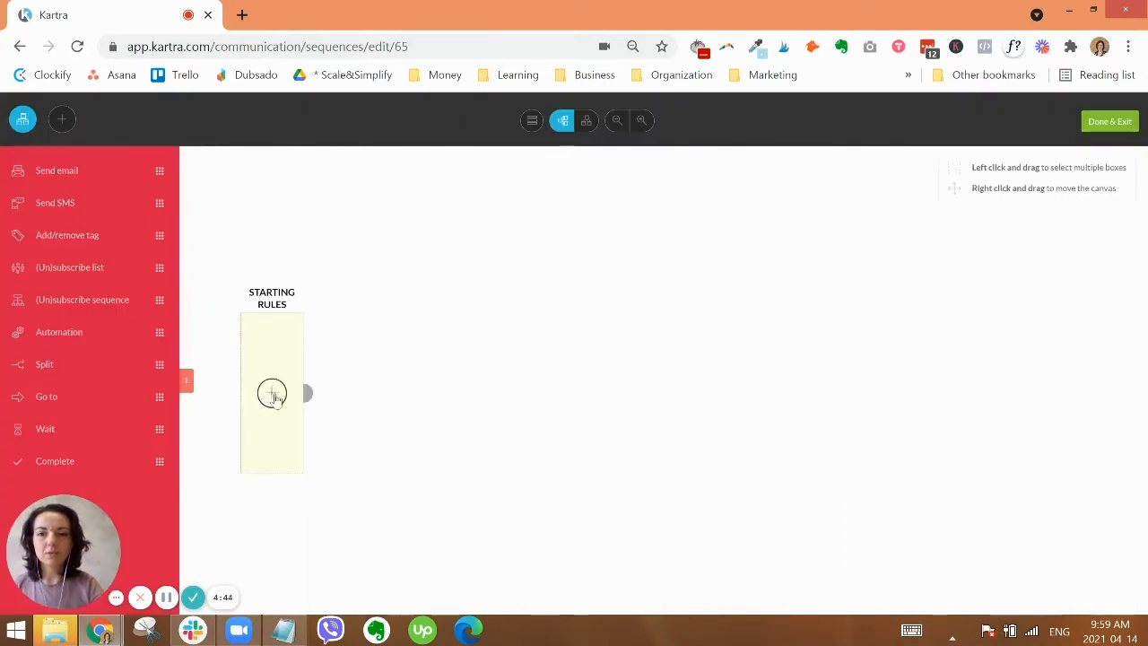
click(587, 123)
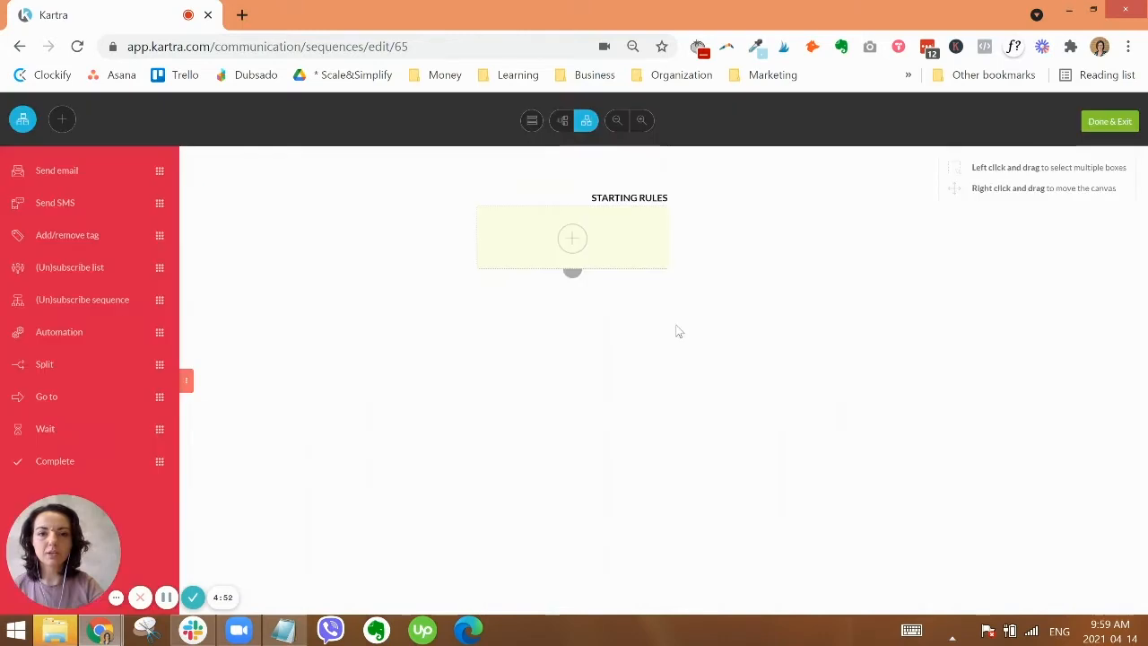
click(619, 122)
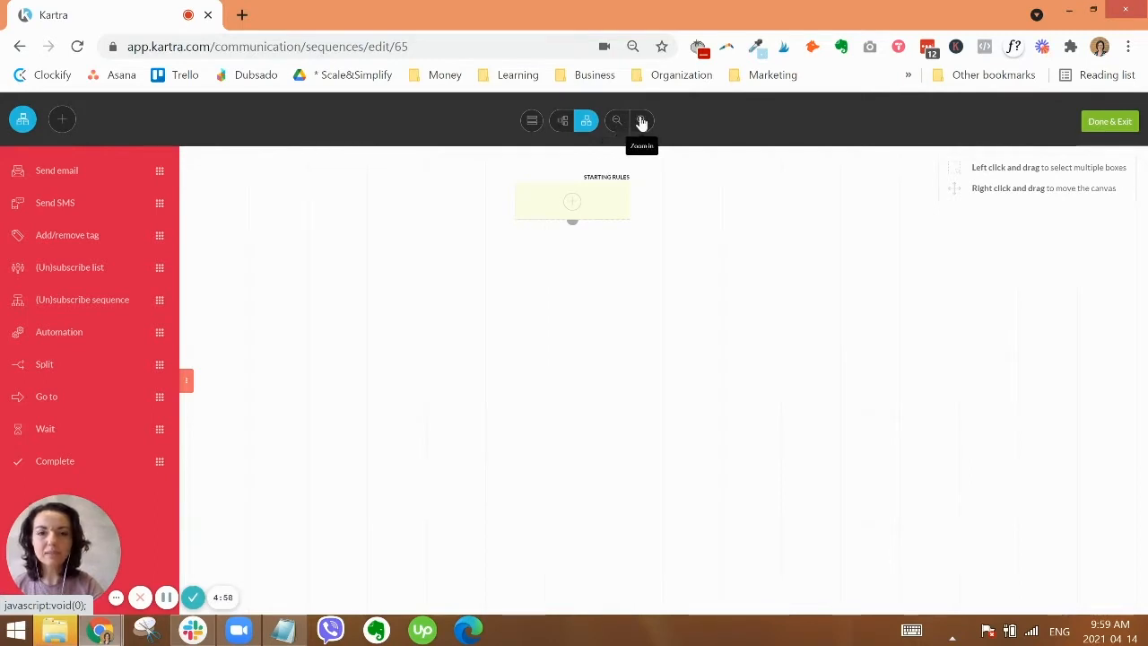
click(642, 121)
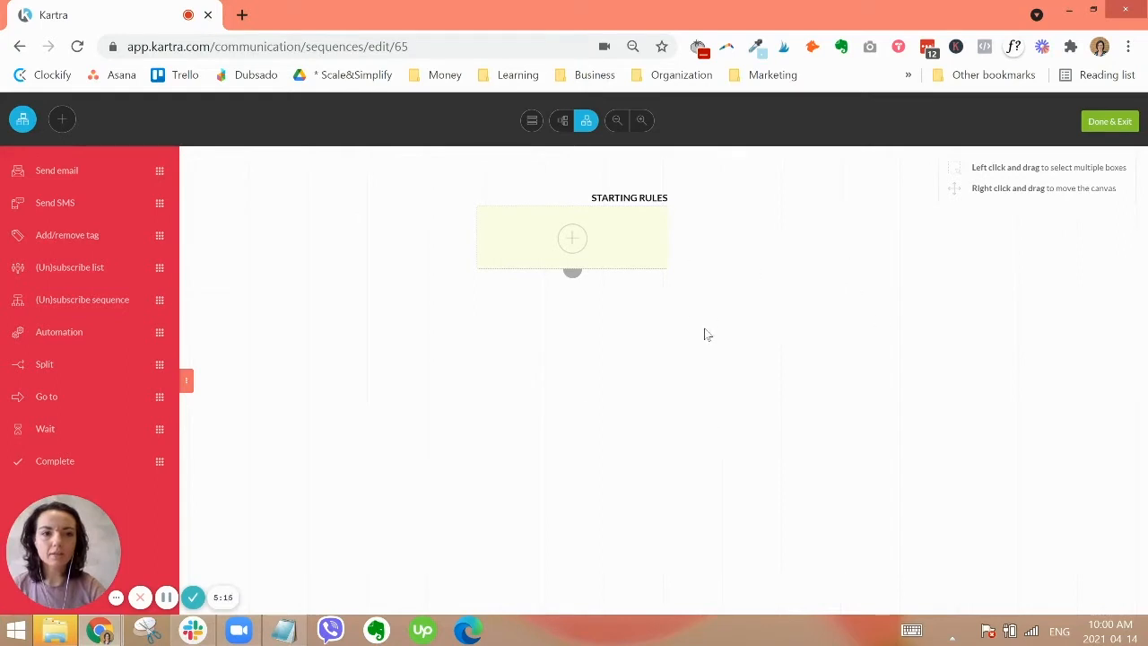
drag(765, 205, 562, 499)
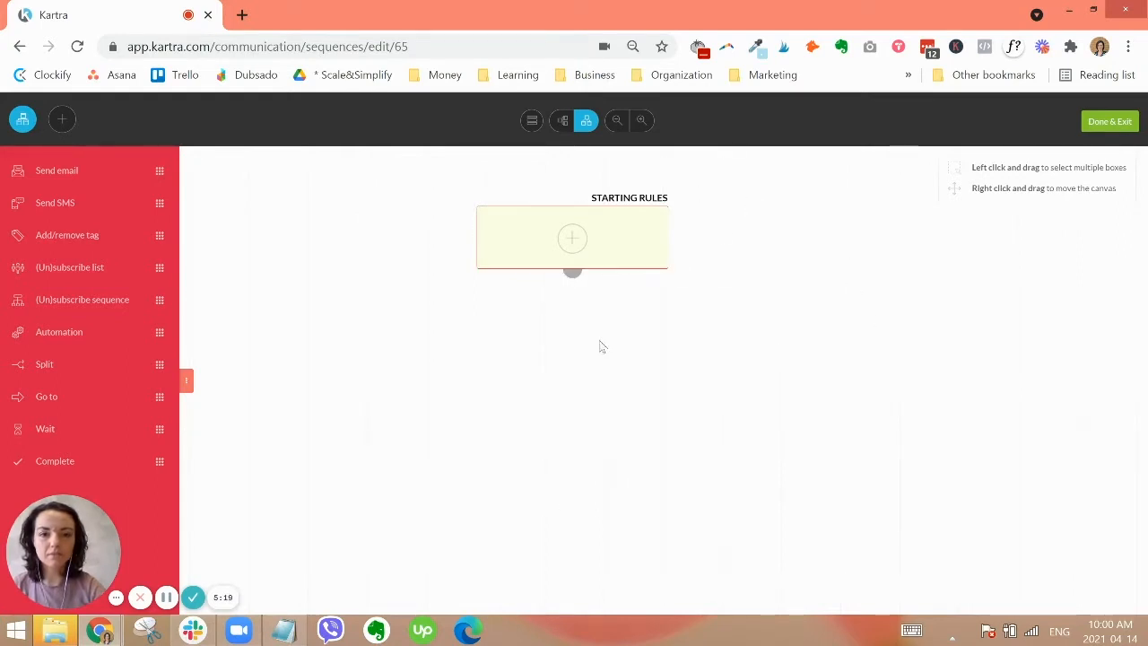
click(796, 297)
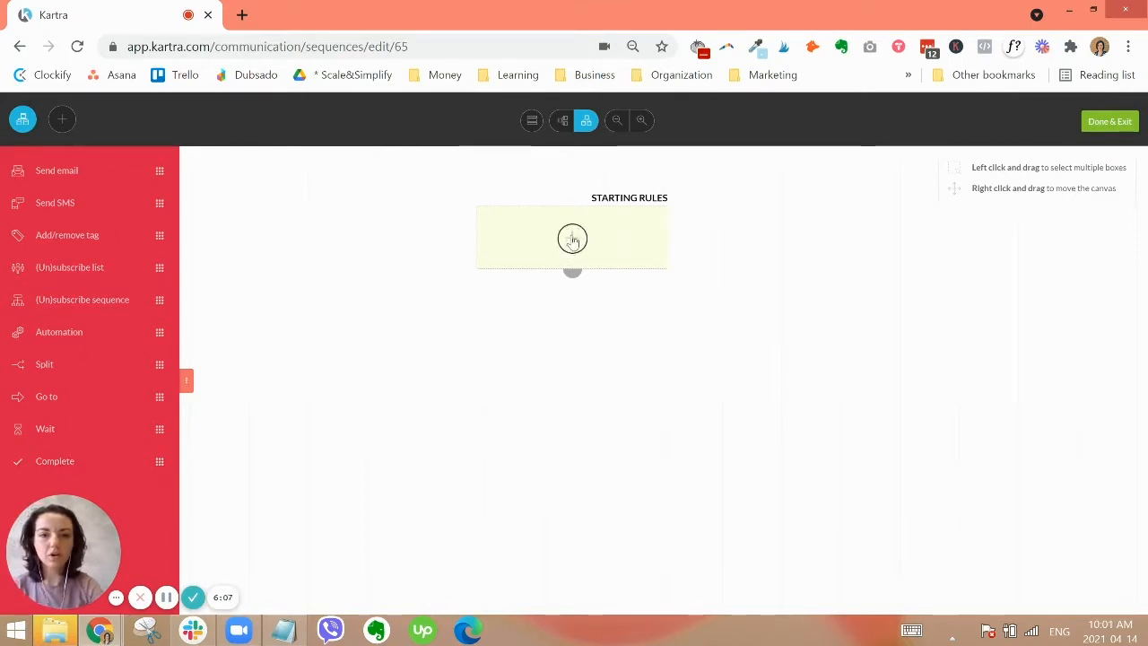
Add an opt-in form starting rule for leads who fill the form "Freebie: Content Workflow Toolkit".
click(573, 239)
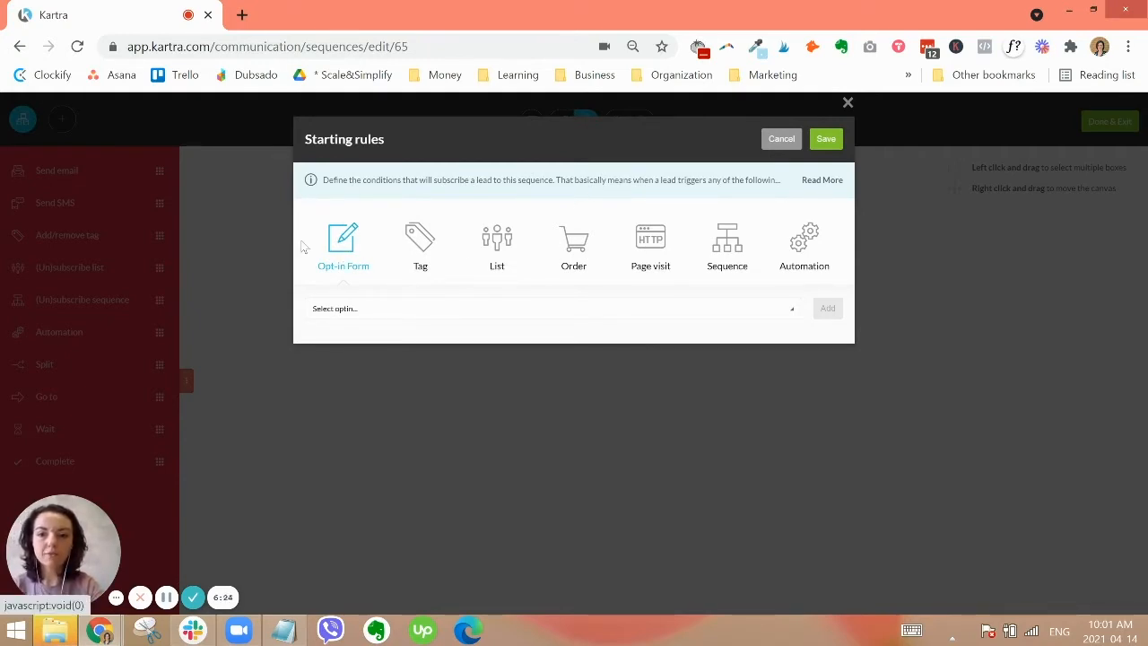
click(363, 317)
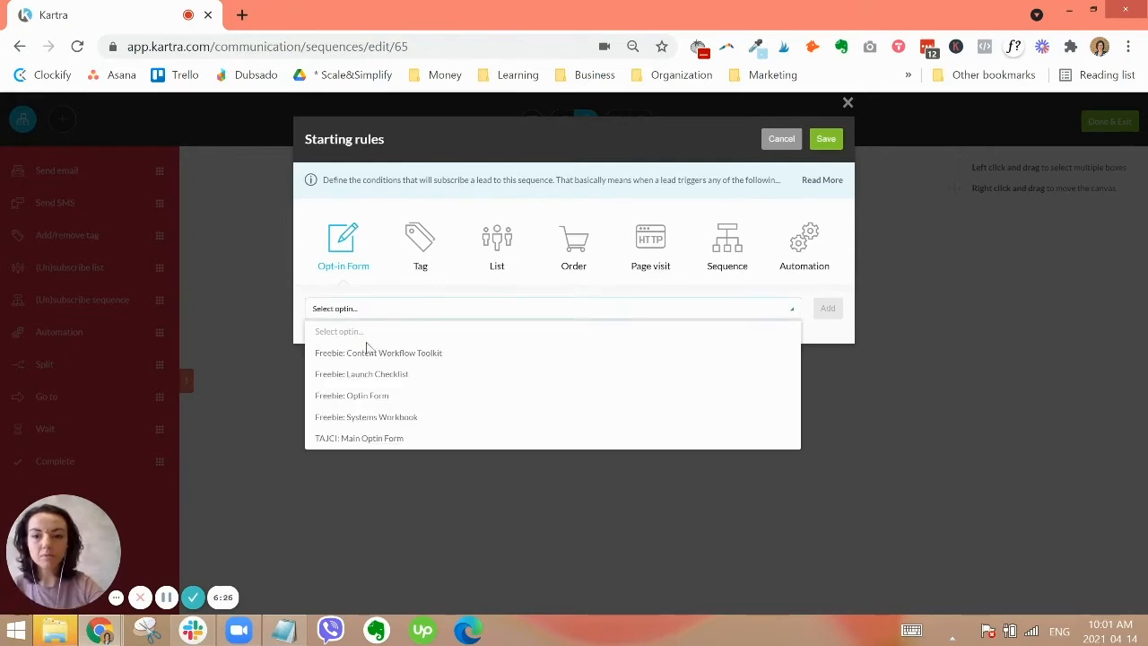
click(371, 355)
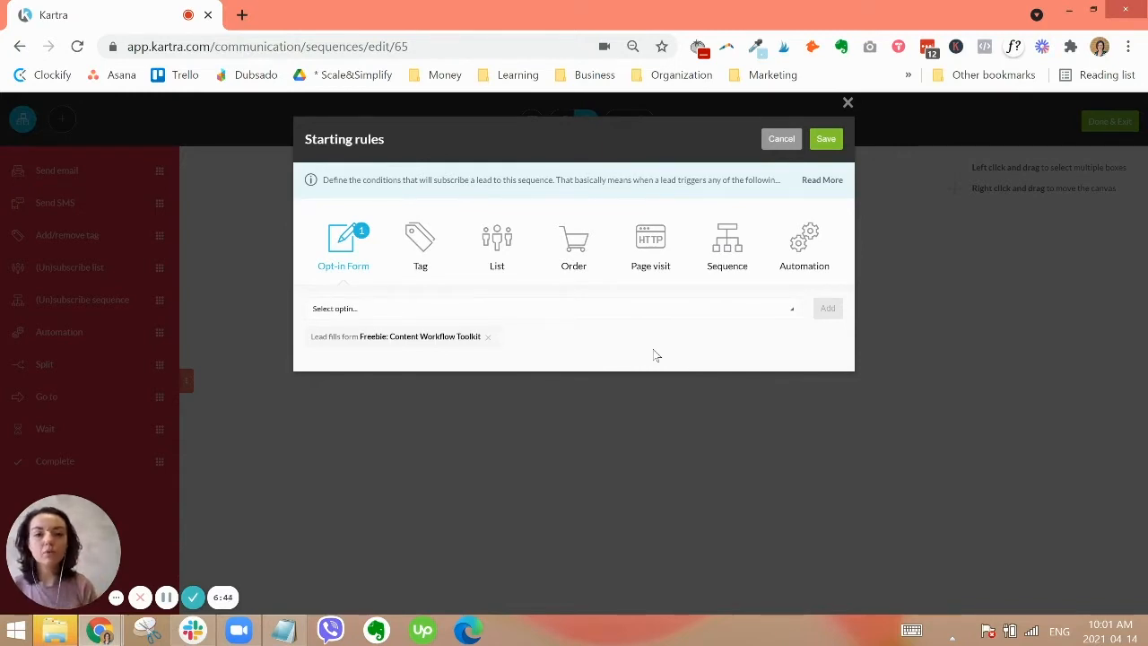
Look through the Tag, List, Order and Page visit options for starting rules.
click(420, 253)
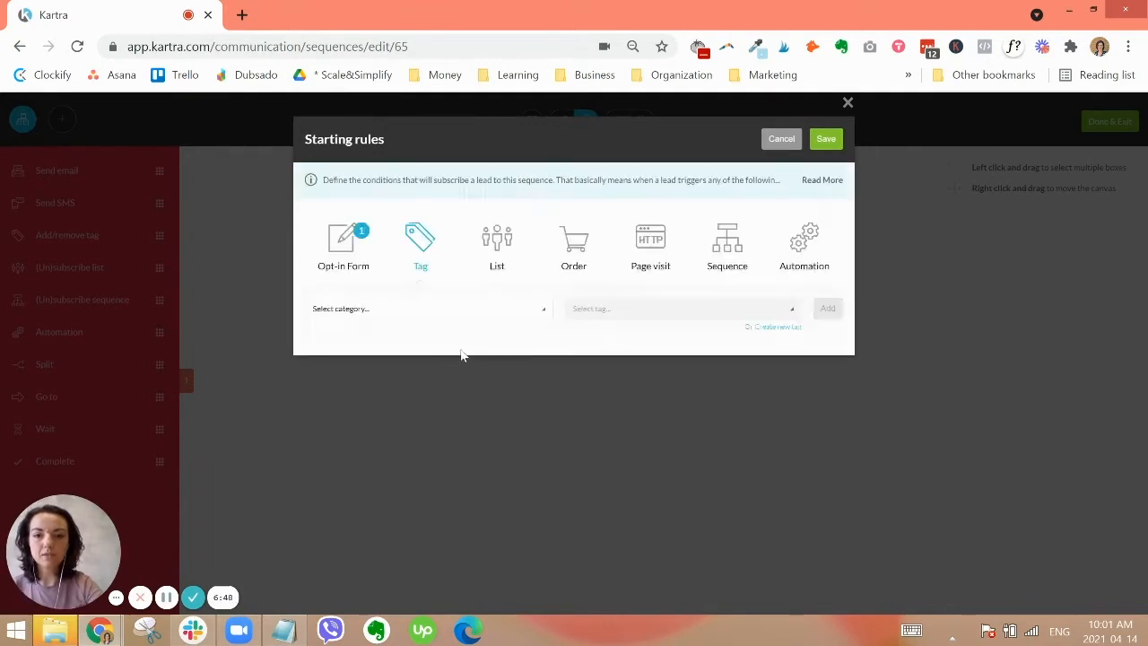
click(494, 244)
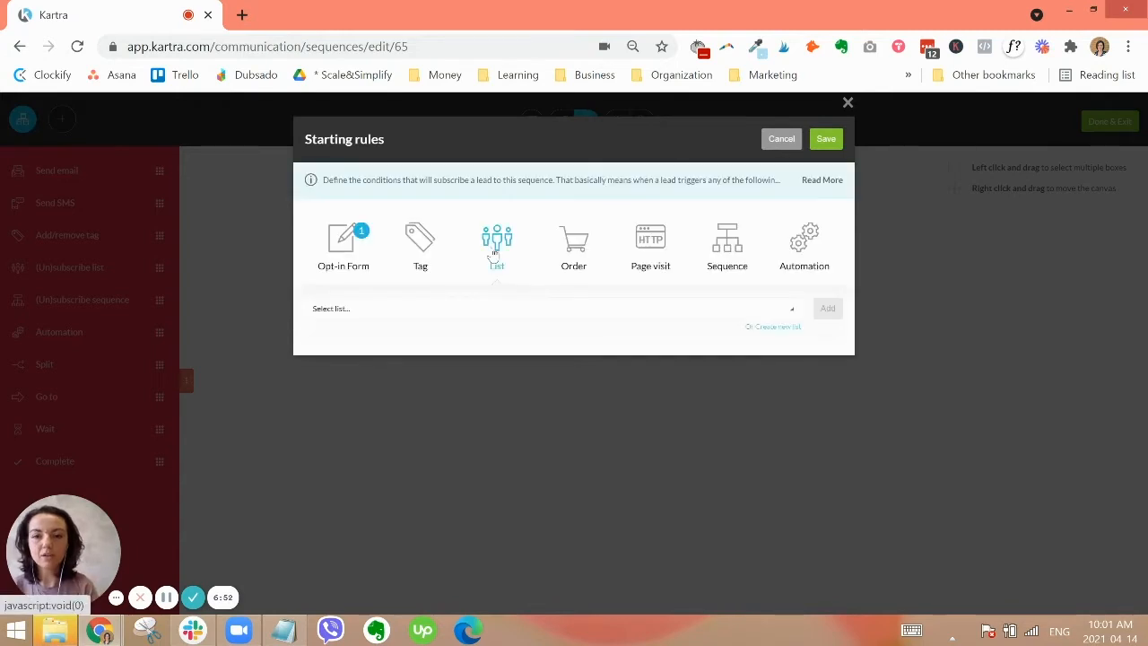
click(574, 238)
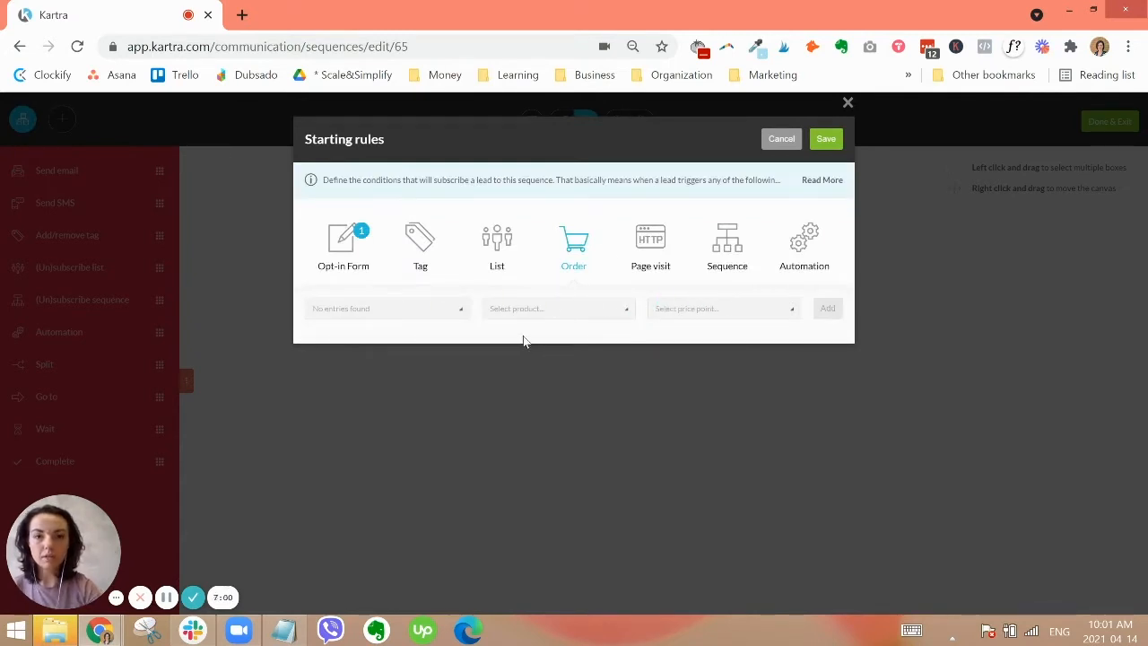
click(651, 247)
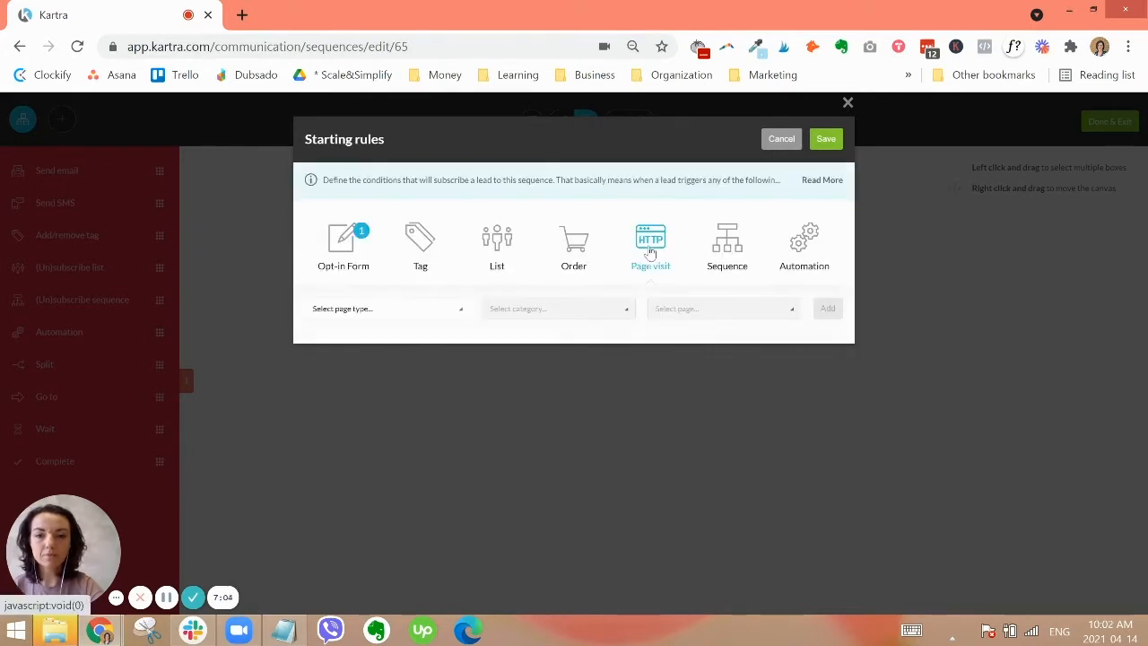
Add a starting rule for leads who subscribe to the sequence "Freebie: Launch Checklist - Welcome".
click(729, 253)
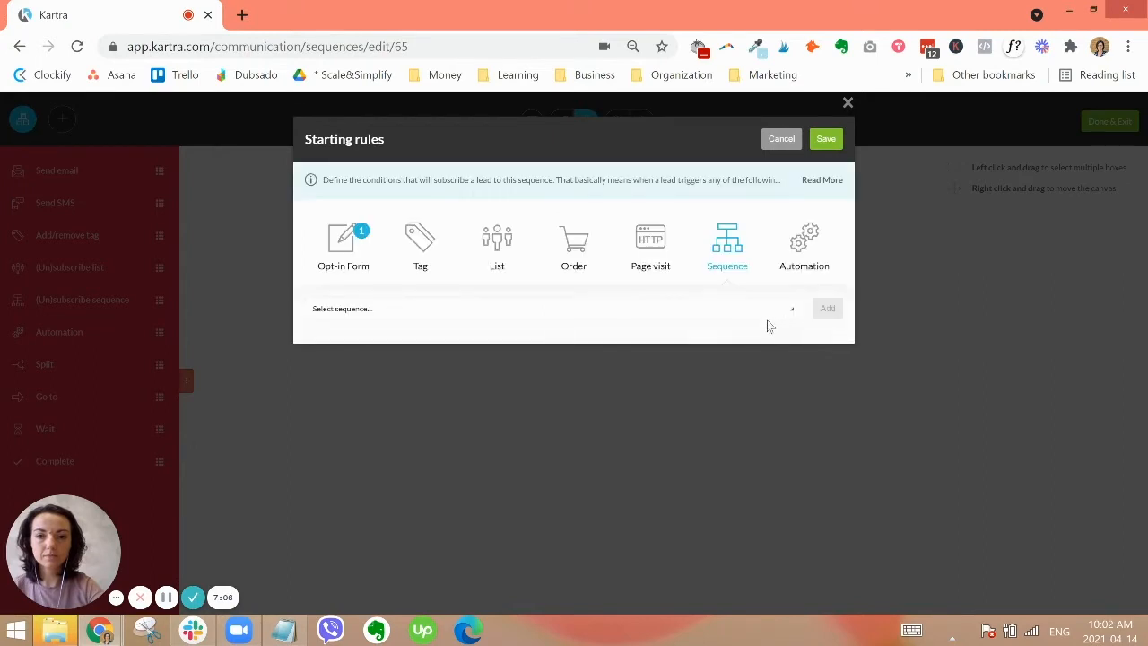
click(720, 313)
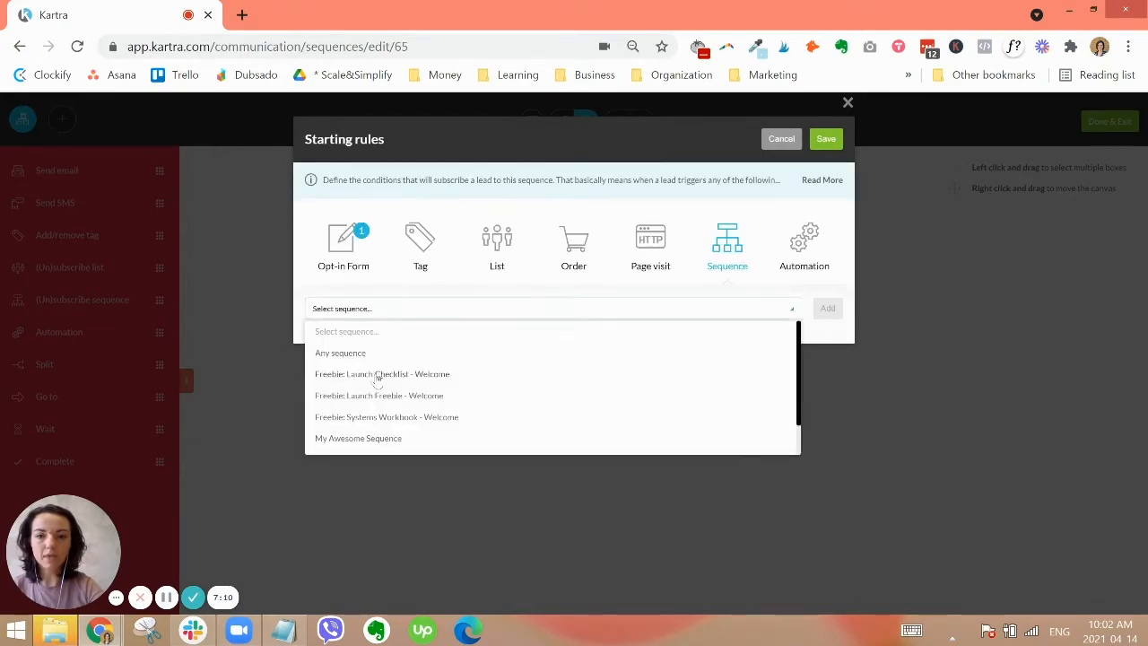
click(376, 379)
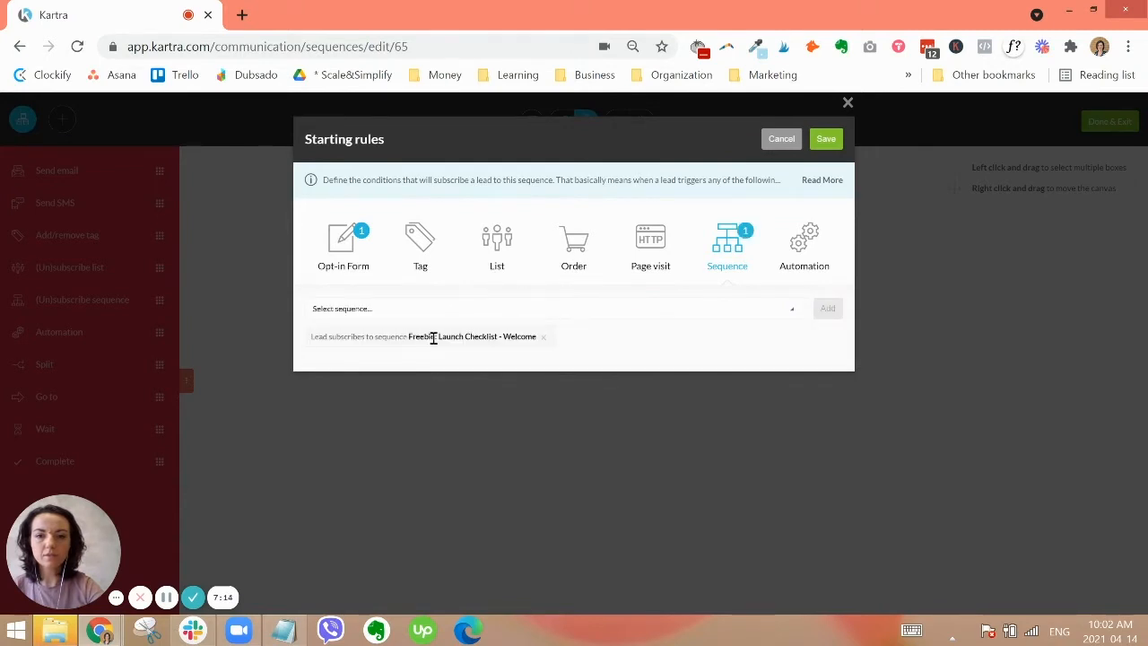
drag(314, 337, 409, 339)
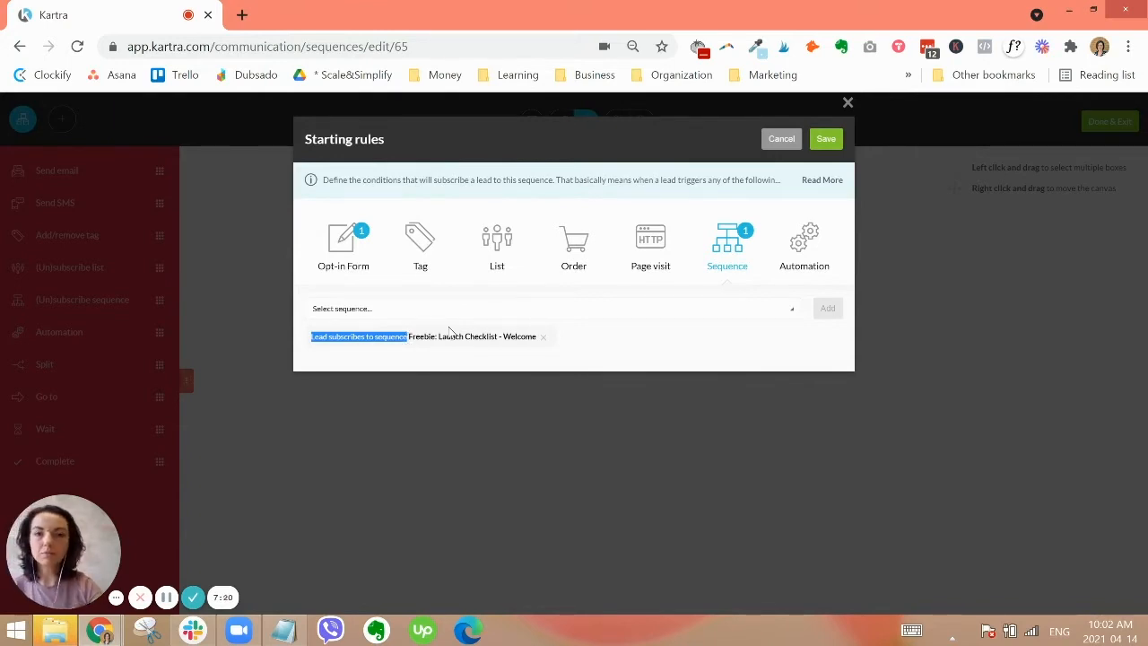
Examine the trigger conditions available for a new automation without adding one, and save the starting rules.
click(807, 246)
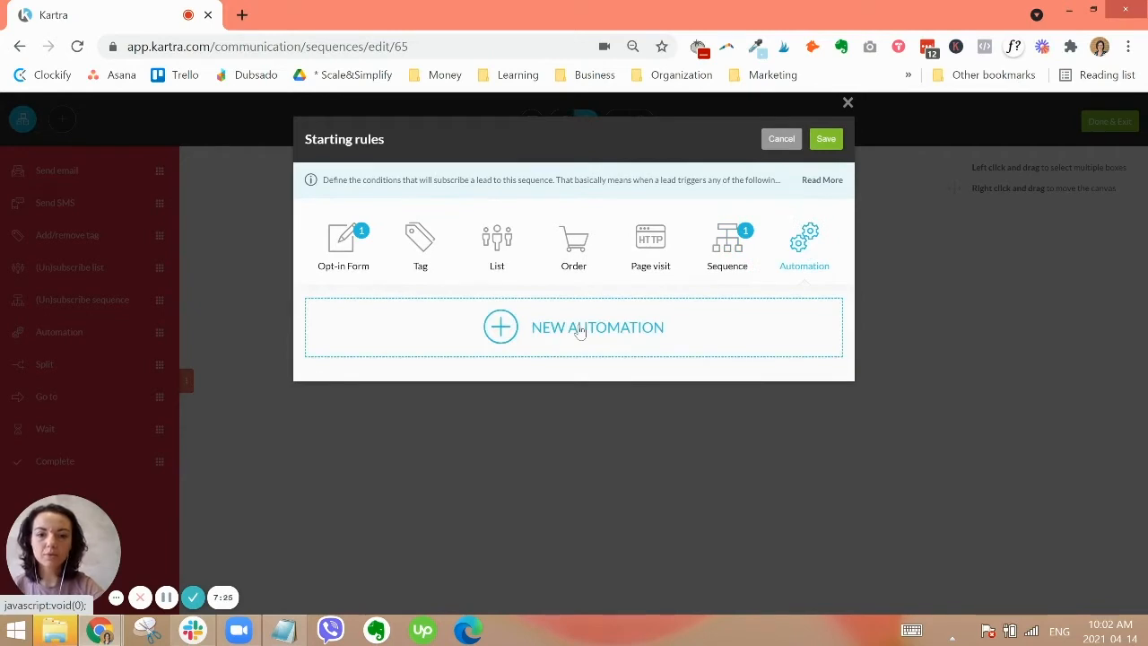
click(581, 330)
click(405, 229)
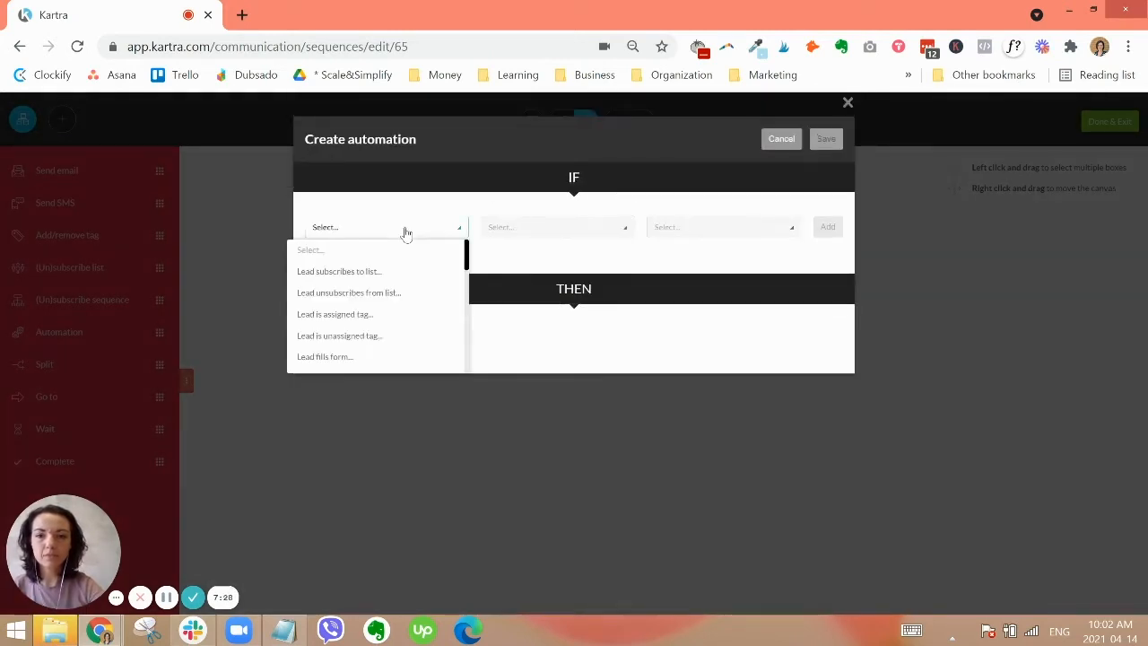
scroll(386, 305, down, 1)
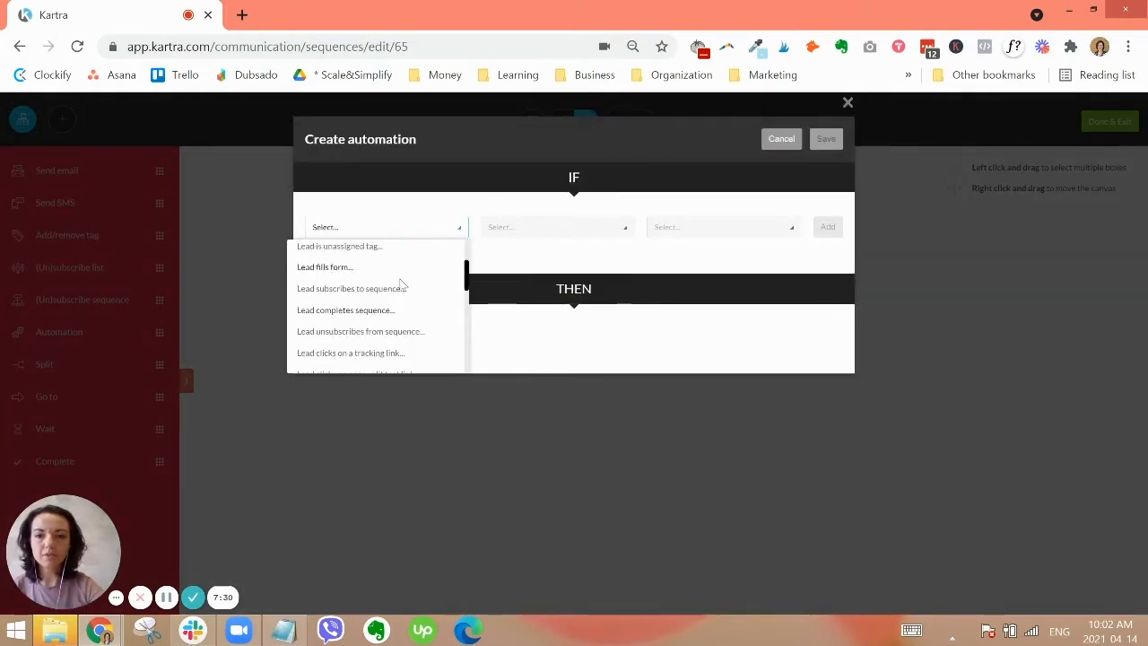
scroll(403, 341, down, 1)
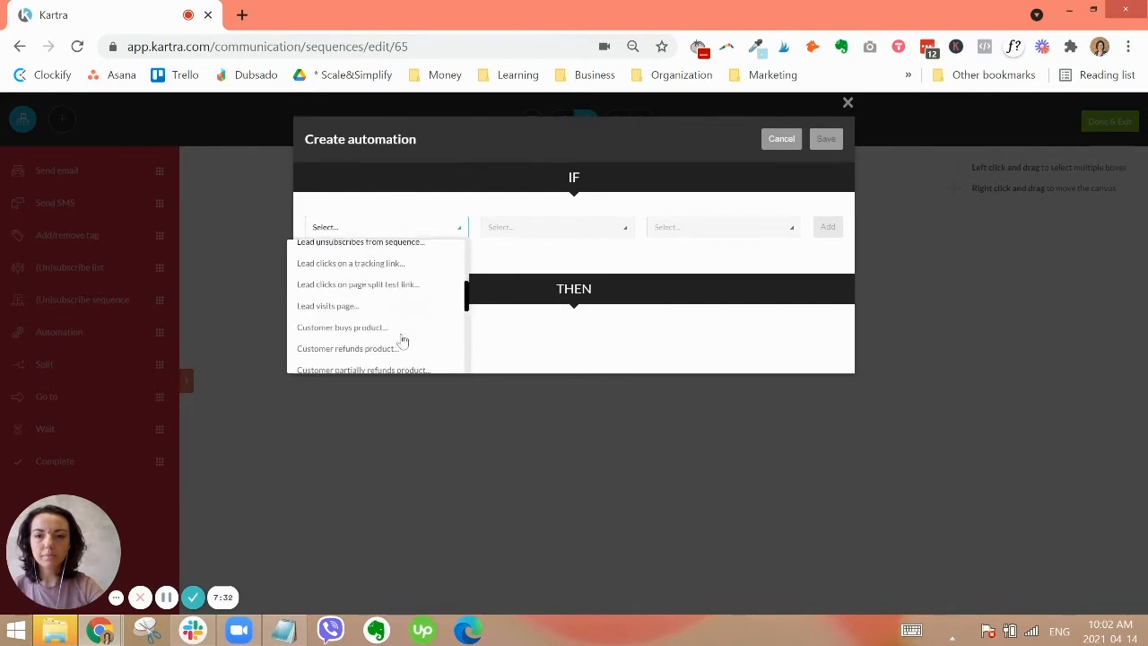
scroll(379, 310, down, 3)
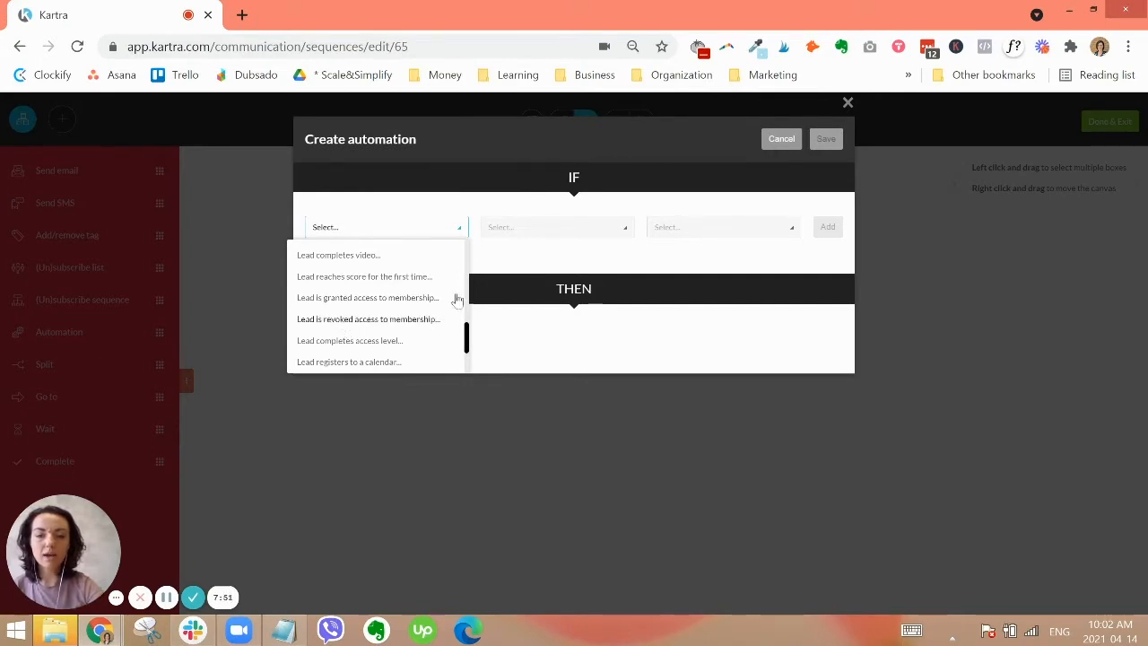
click(799, 144)
click(782, 141)
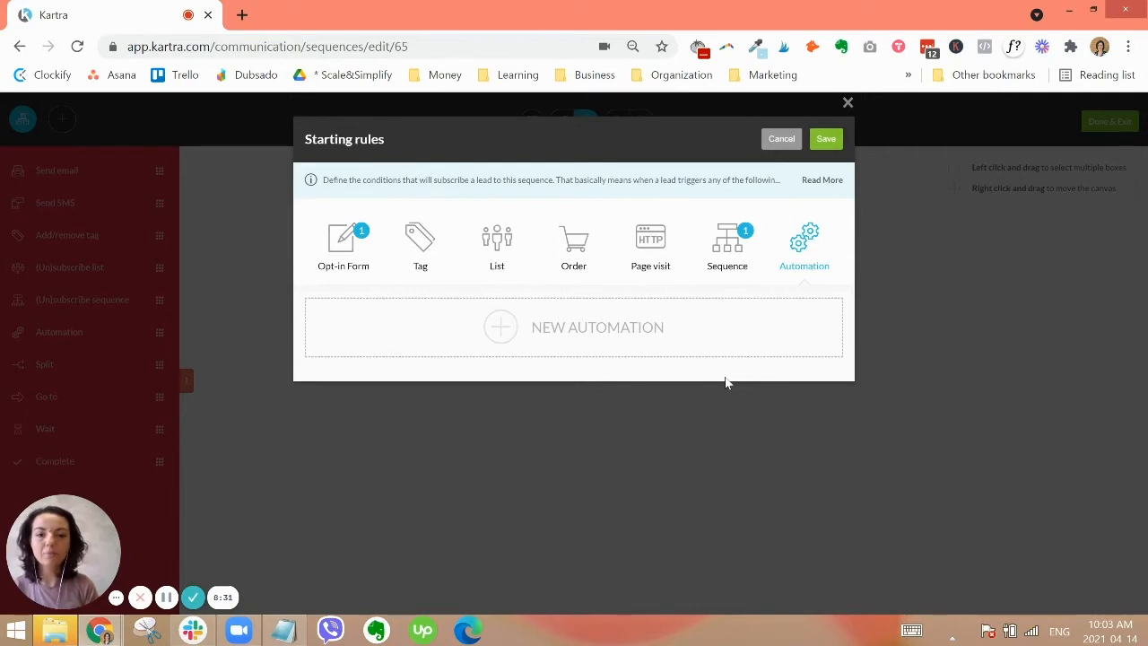
click(826, 141)
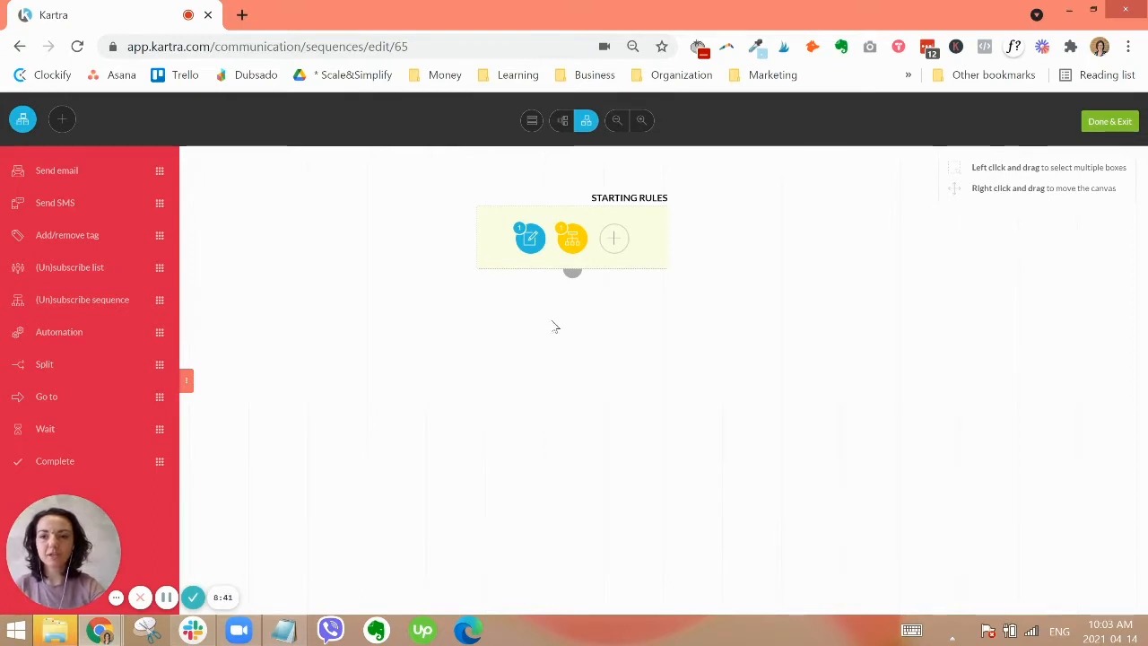
Add a Send email step below the starting rules, with its delay set to right after the previous step.
drag(59, 176, 560, 373)
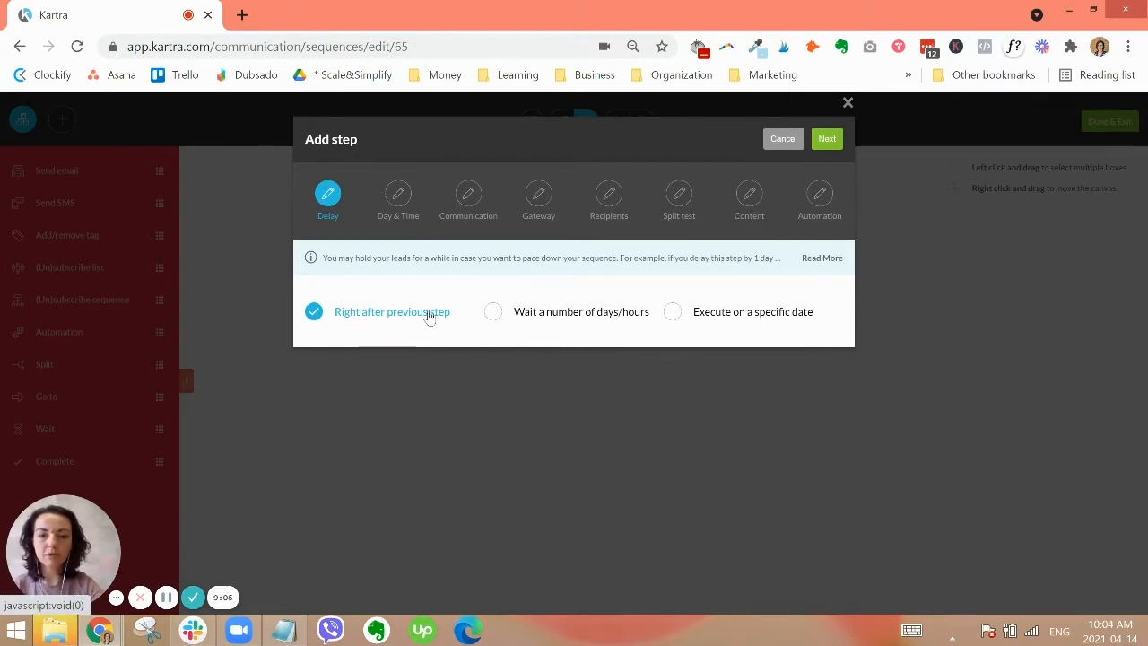
click(496, 311)
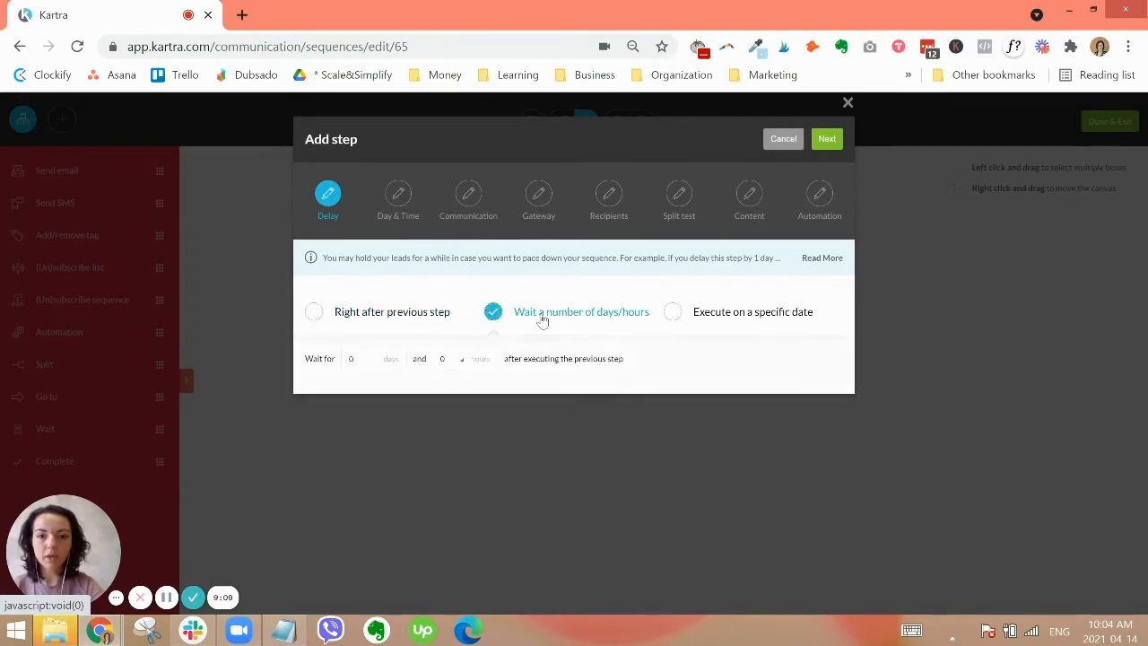
click(729, 319)
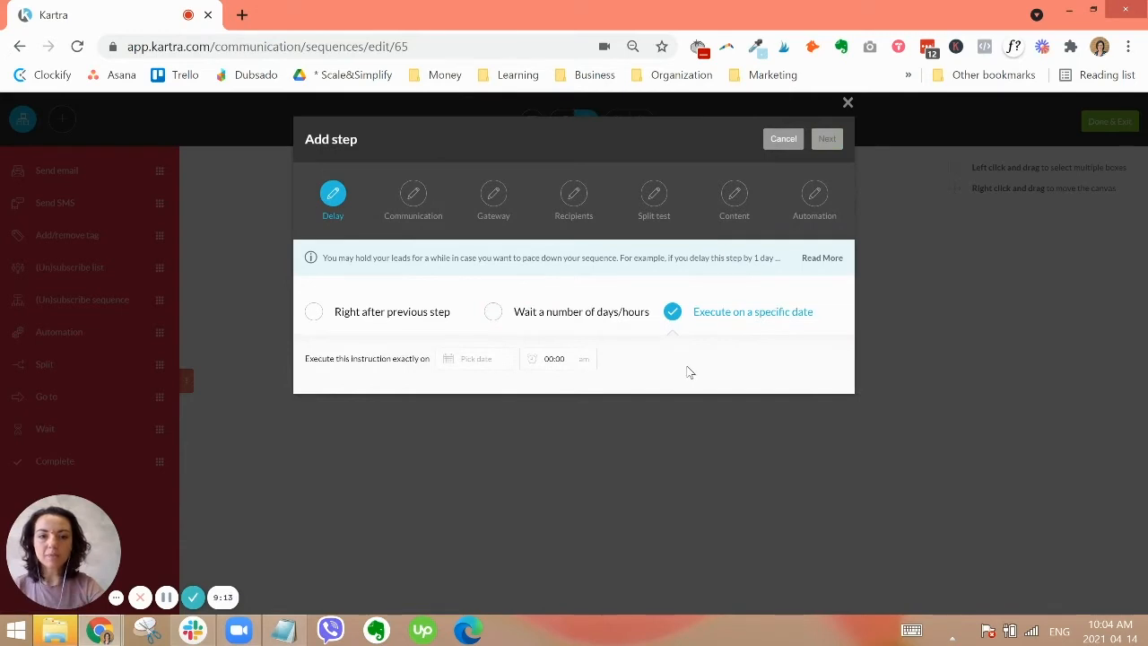
click(349, 314)
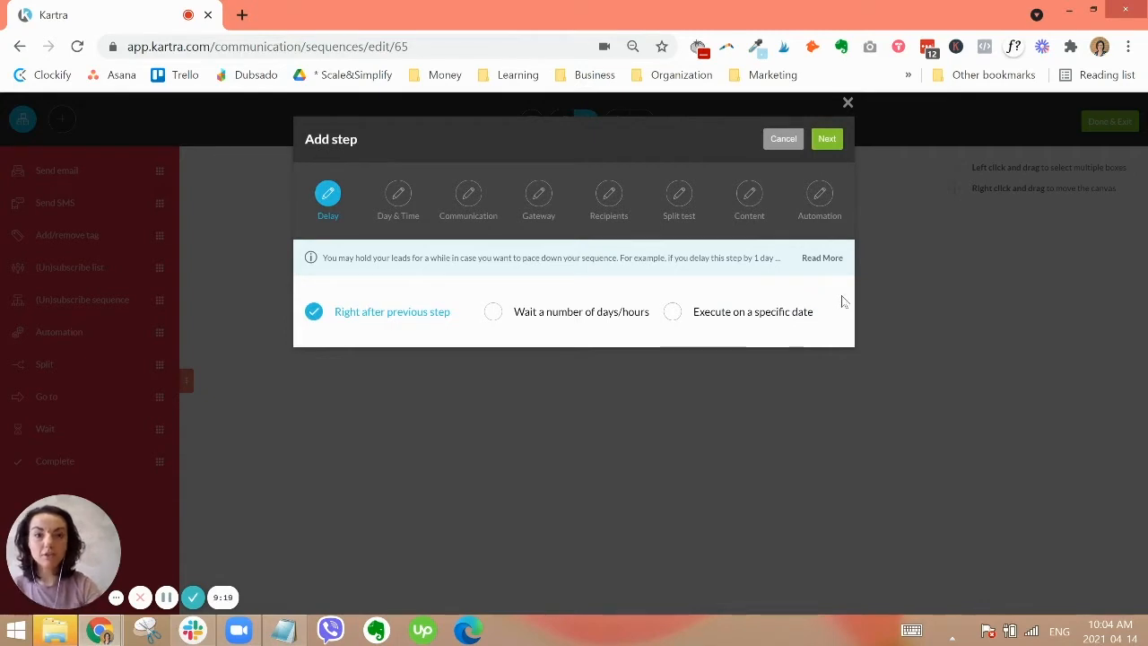
click(824, 143)
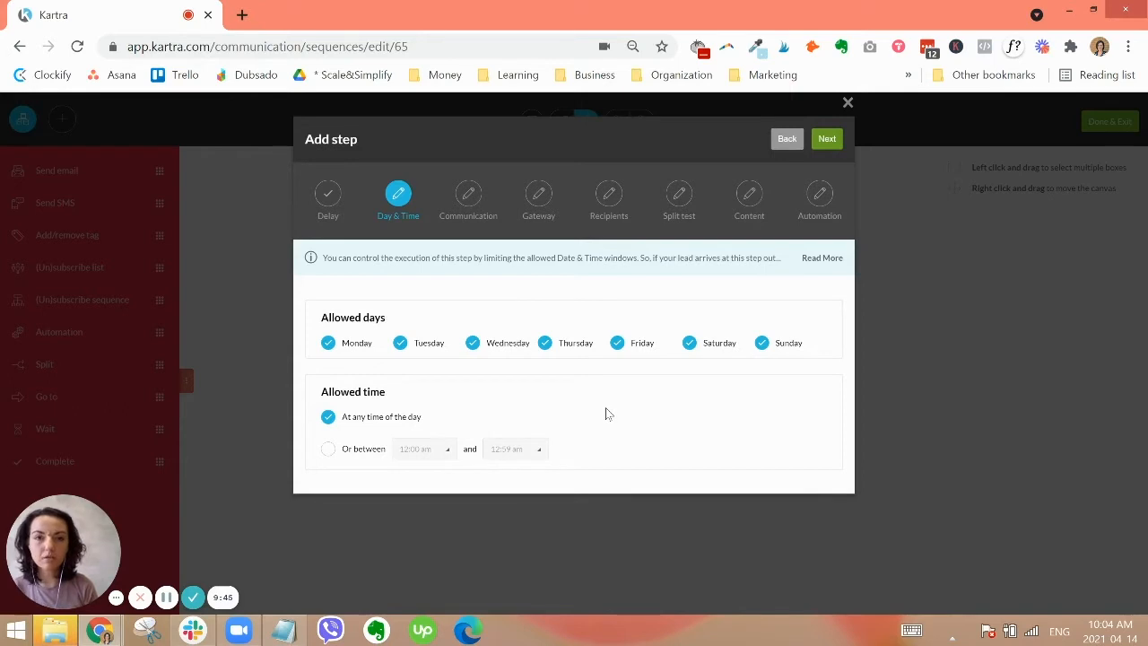
Keep every day and any time allowed for sending, and name the broadcast "Welcome Email".
click(828, 144)
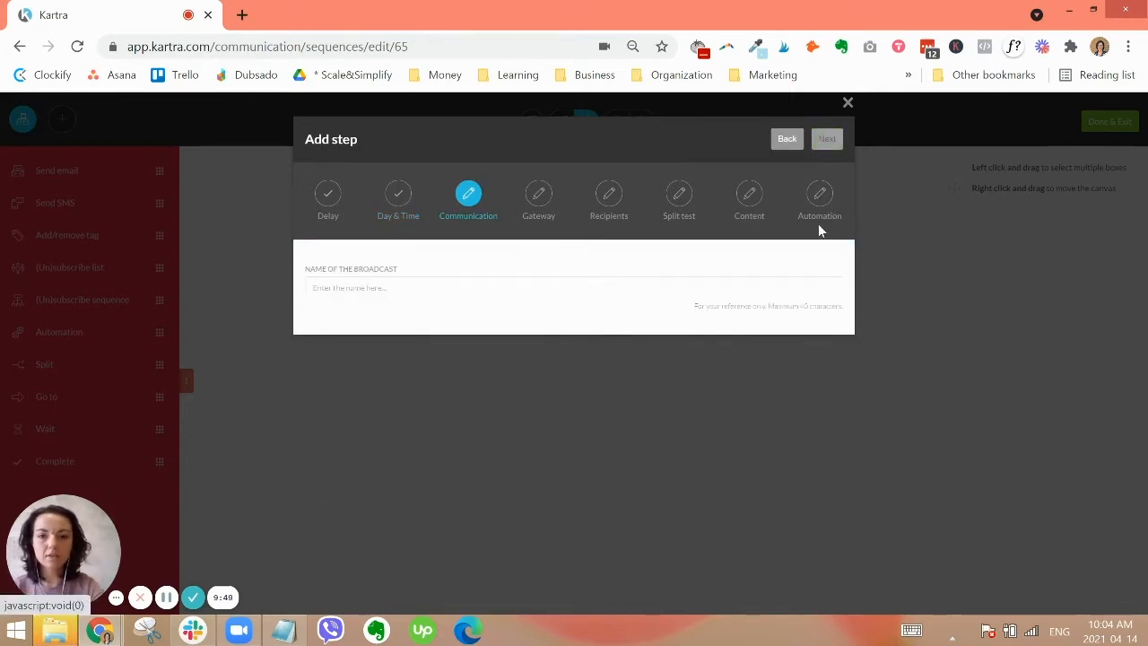
click(494, 284)
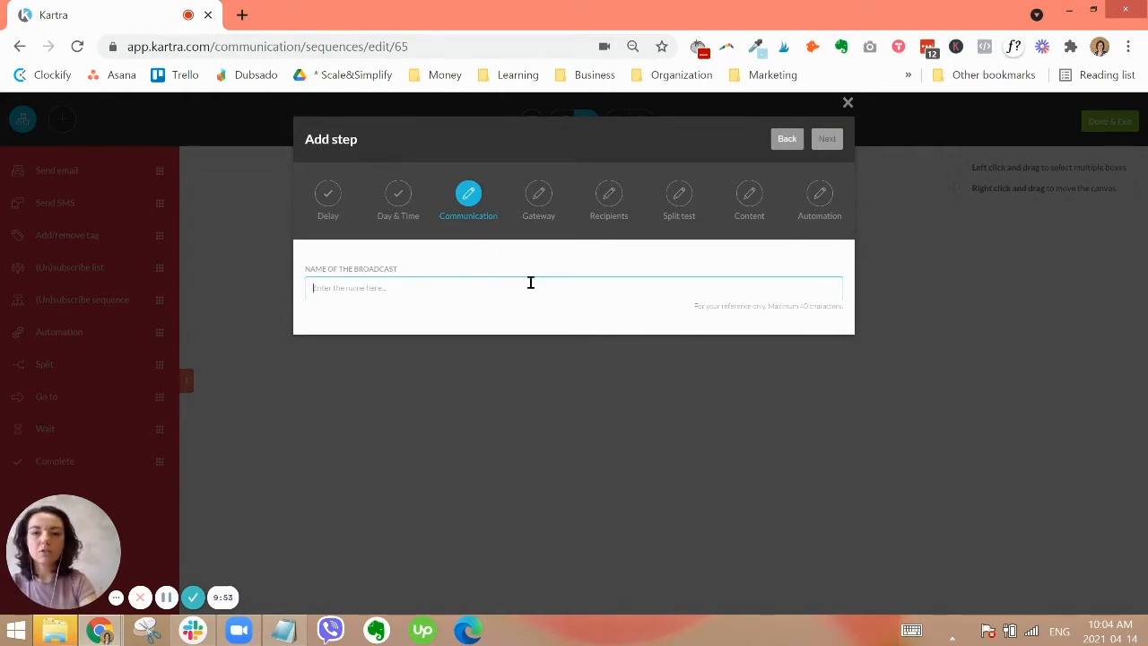
text(Welcome Email)
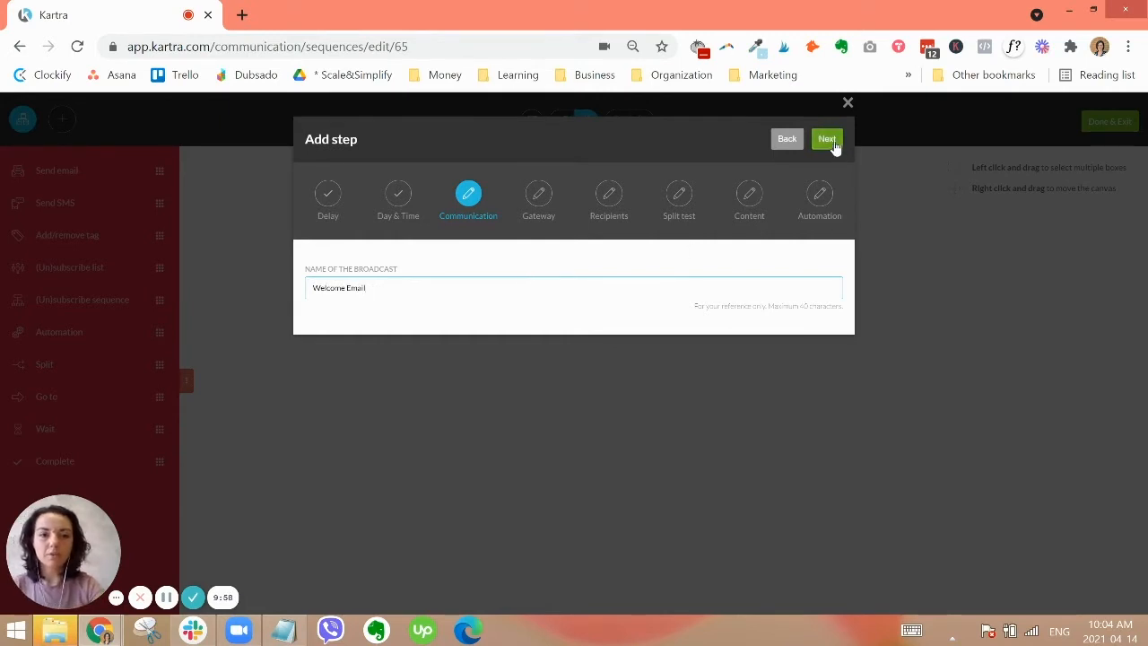
key(Return)
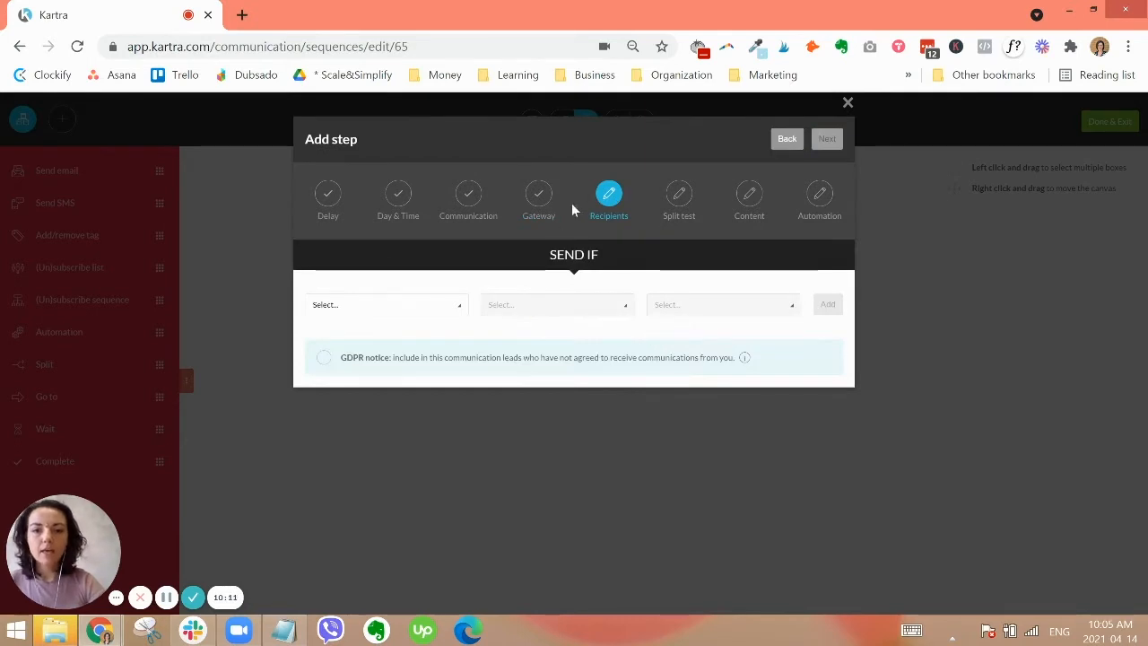
Check the recipient conditions, including "Does not have tag", and add "Anyone reaching this step" as the send condition.
click(410, 313)
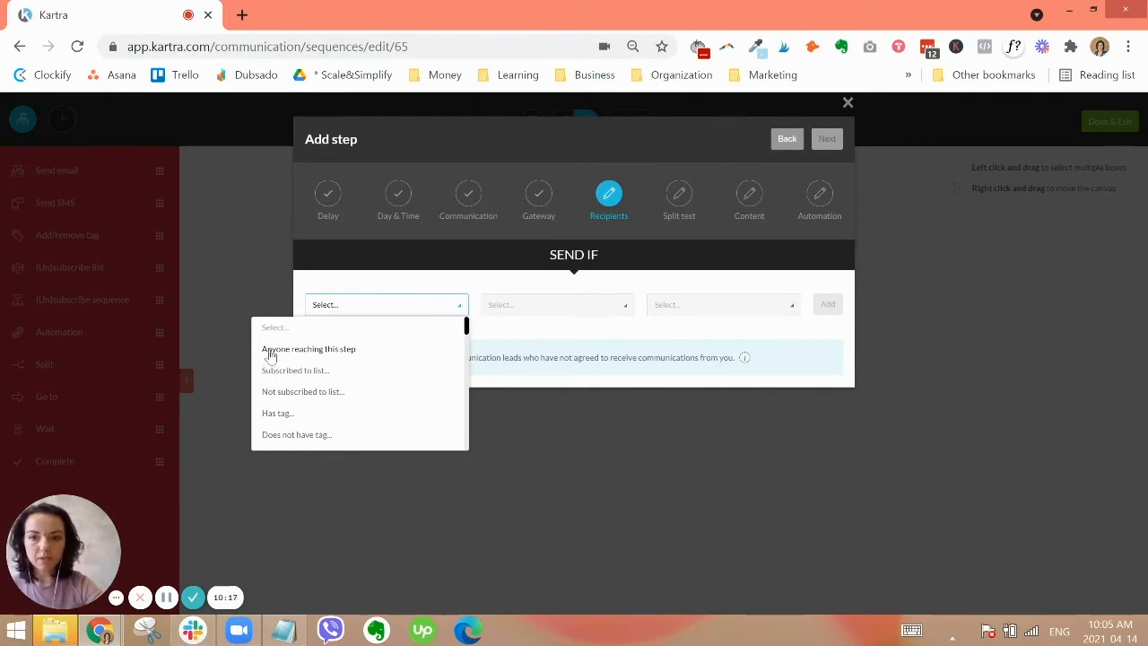
click(343, 353)
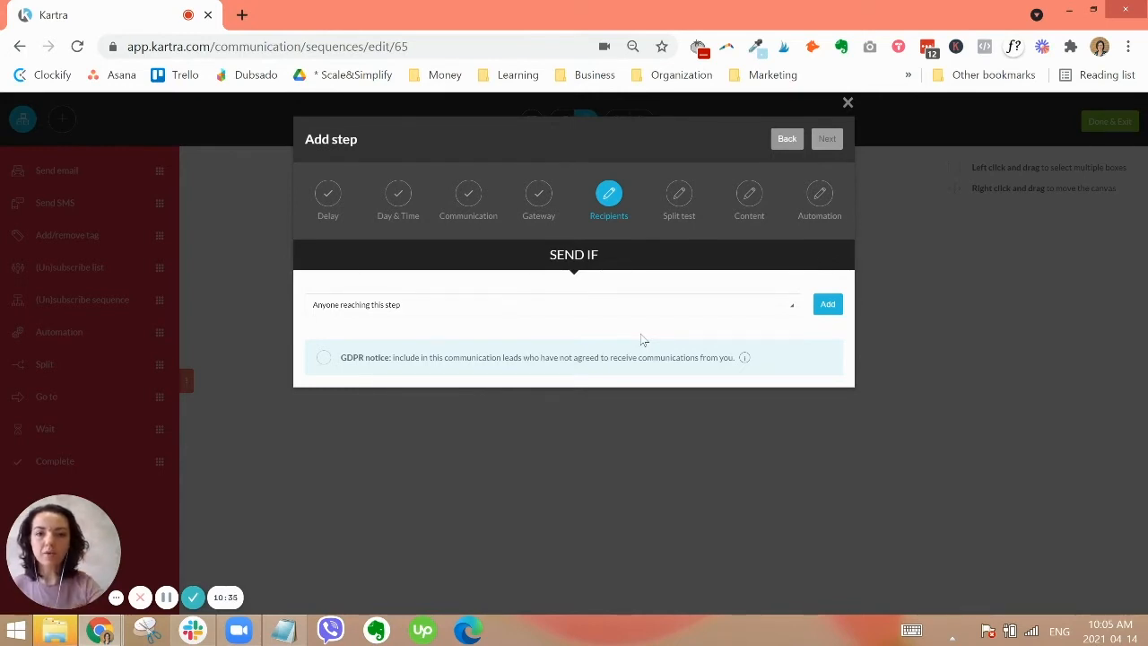
click(600, 310)
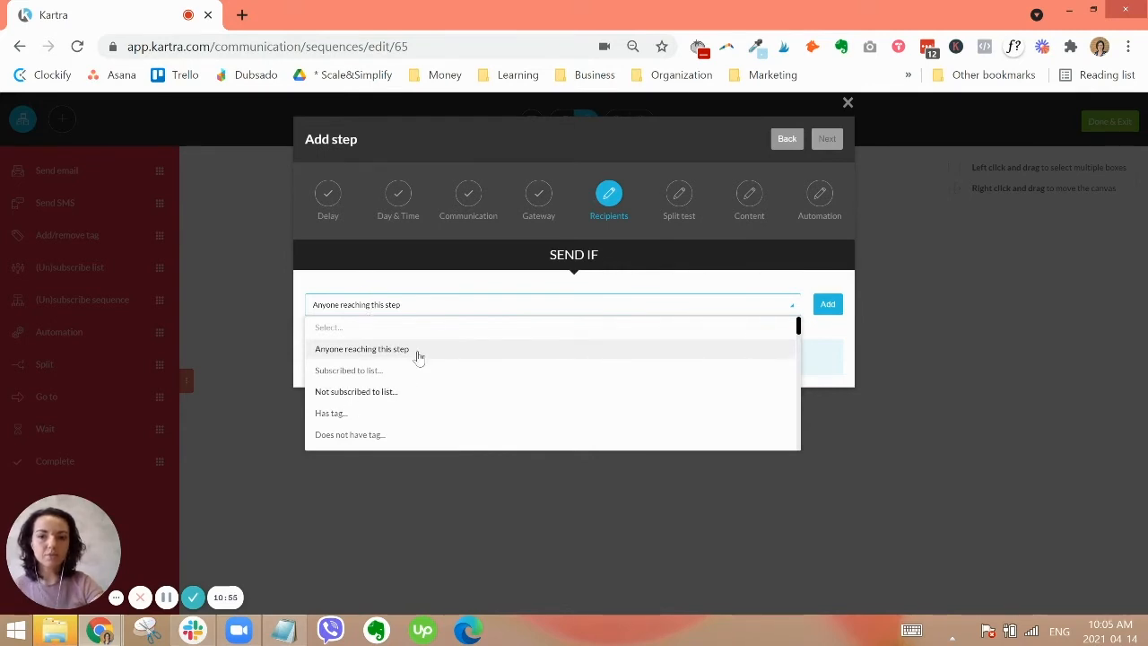
click(359, 436)
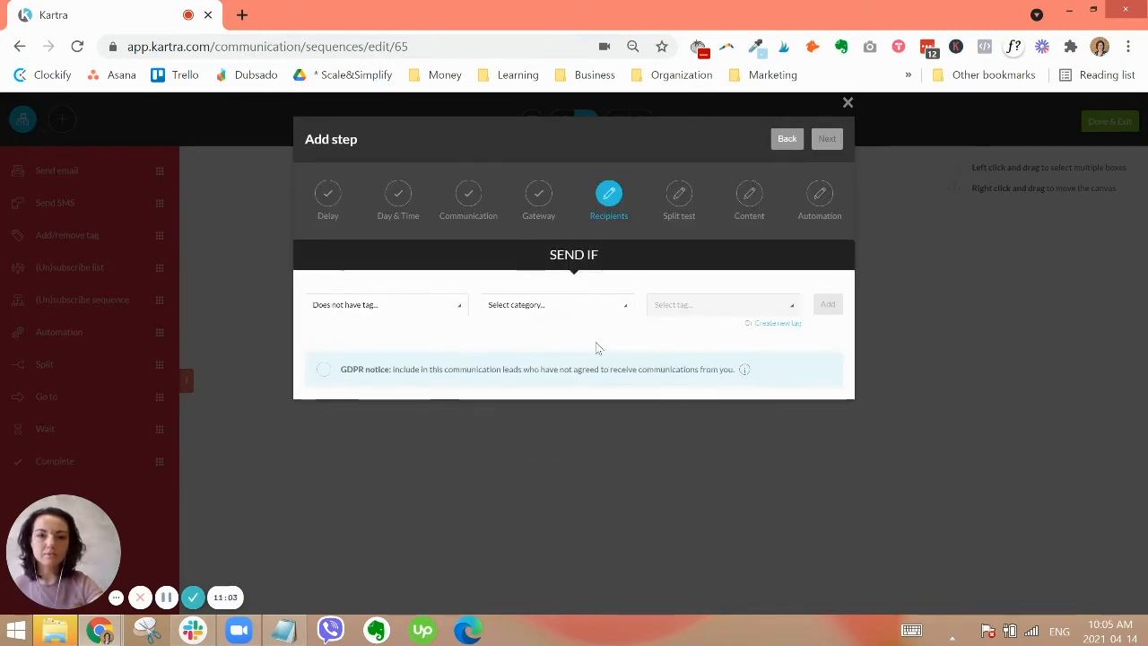
click(425, 309)
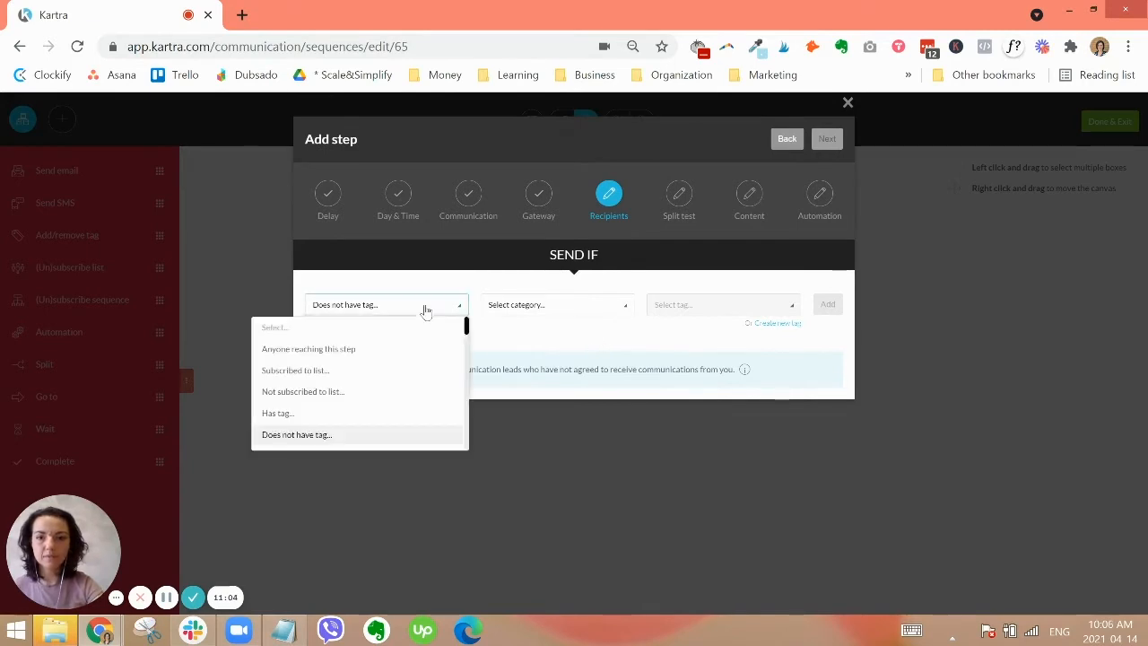
click(296, 350)
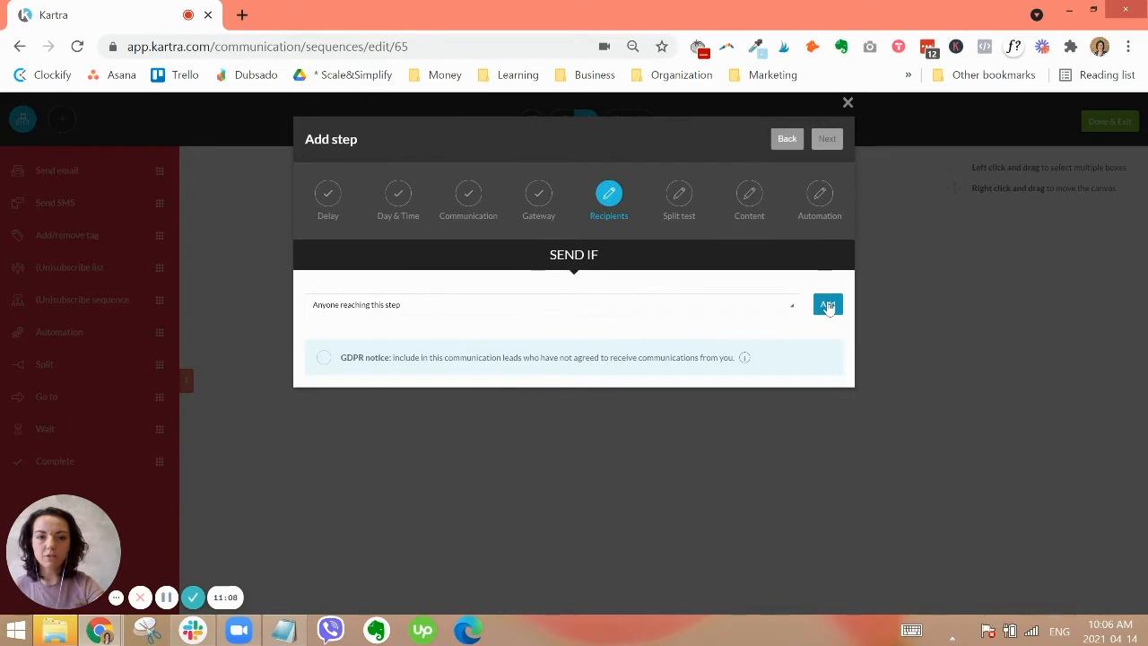
click(827, 306)
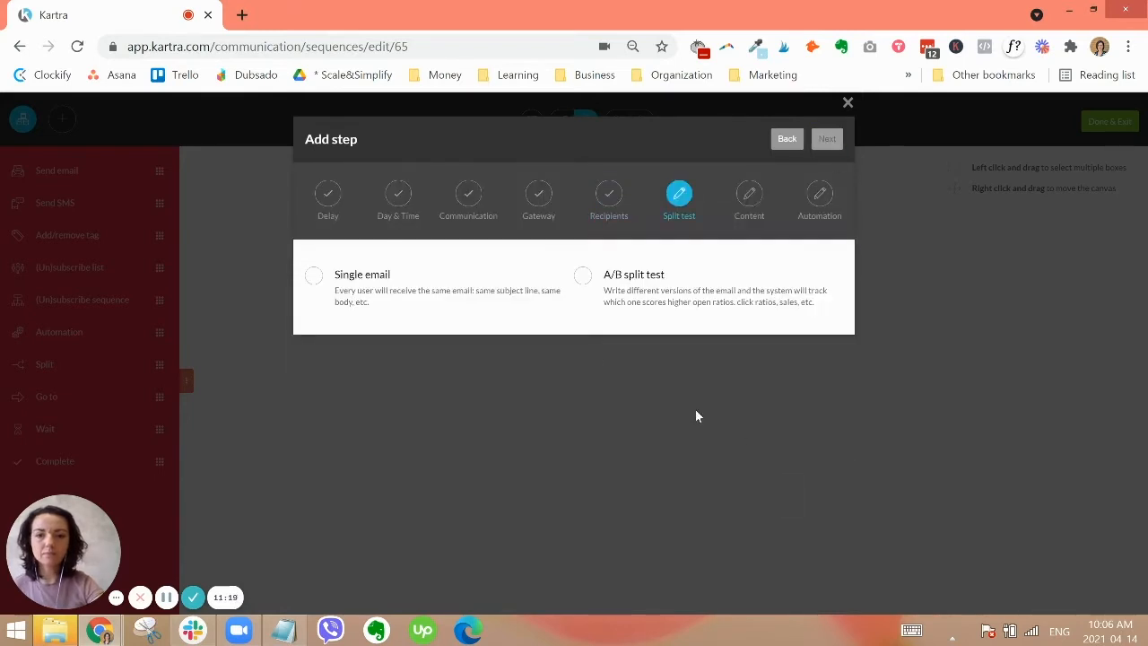
Compare the split test options and set the step to send a single email.
click(365, 294)
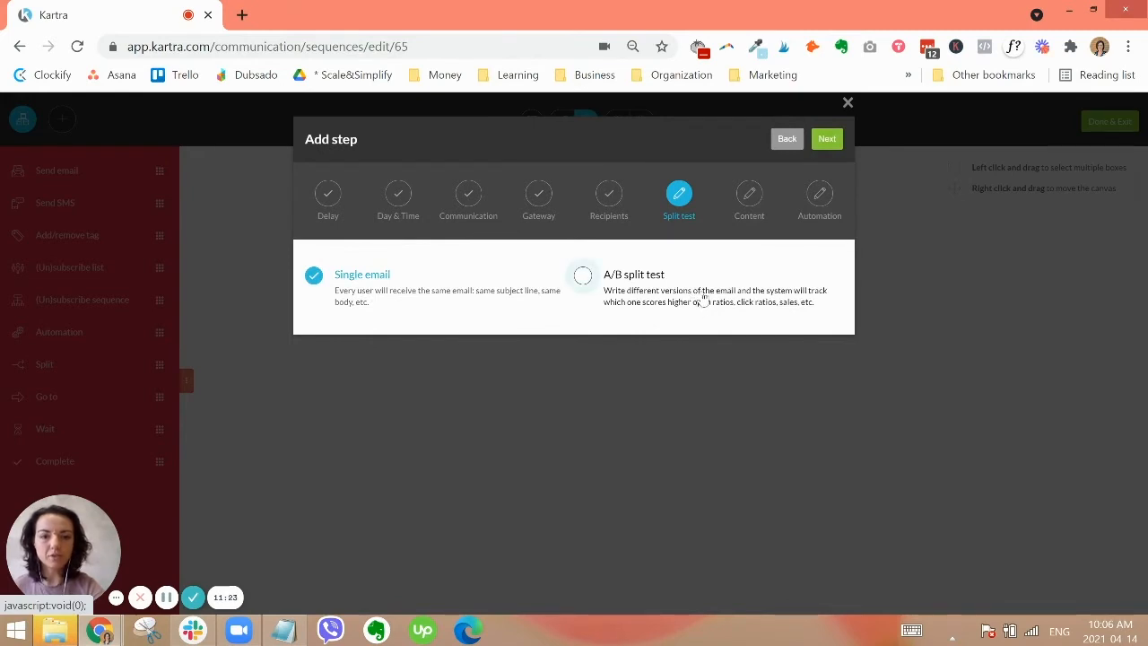
click(704, 301)
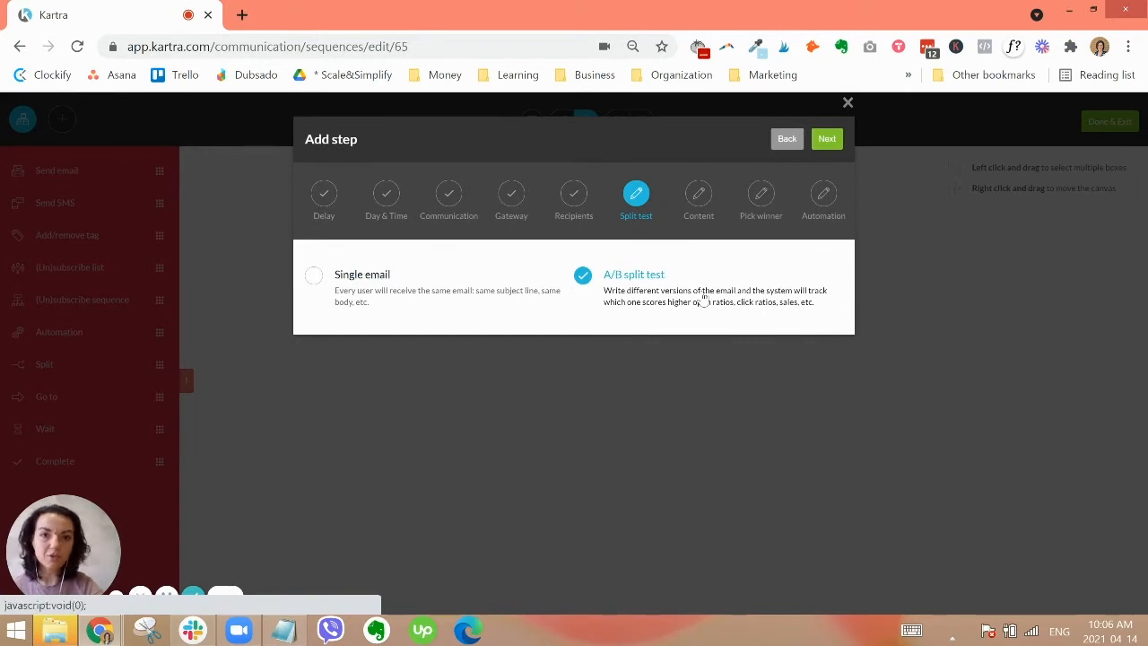
click(374, 287)
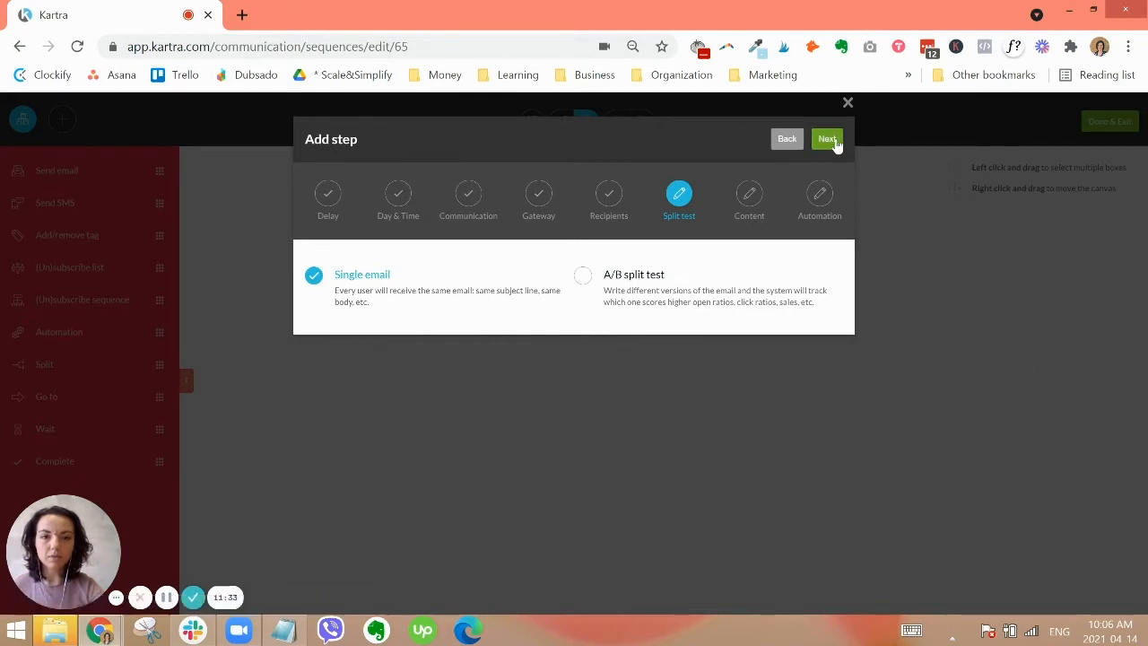
click(827, 141)
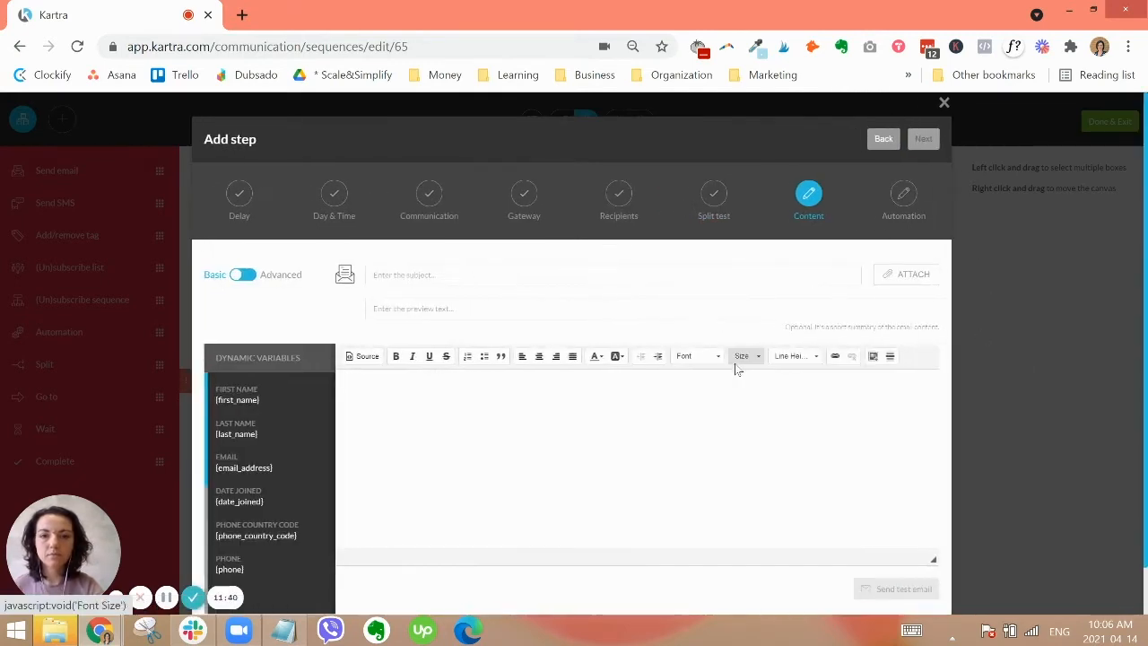
Write the email content with the subject "Email subject" and the body "Text", and continue to its automations.
click(596, 275)
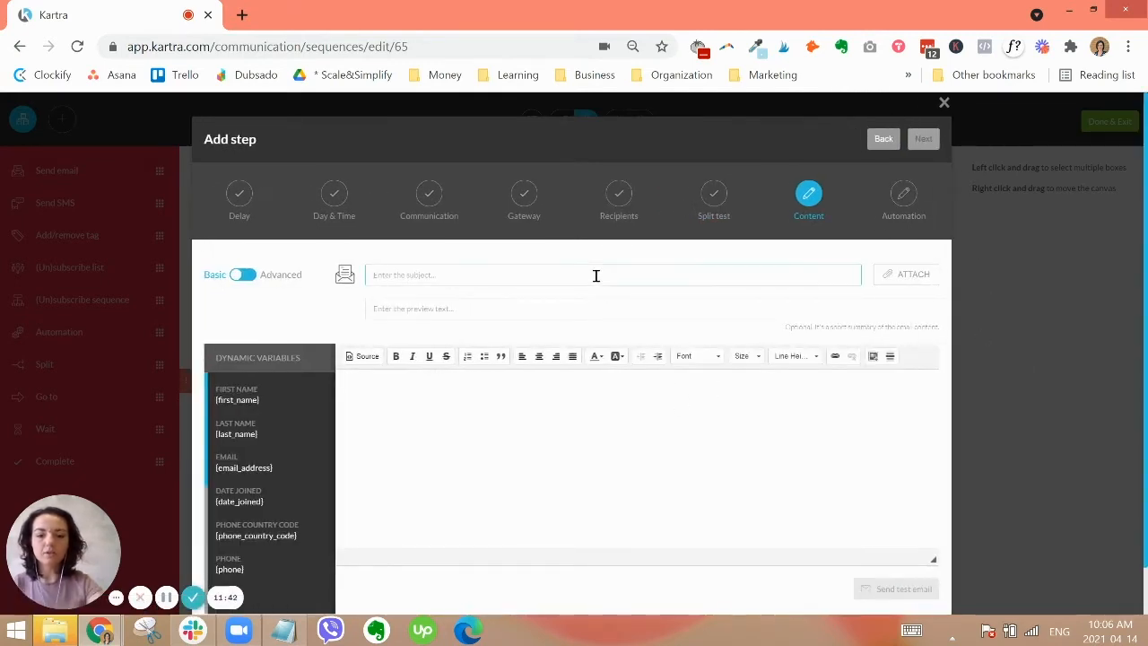
text(Email)
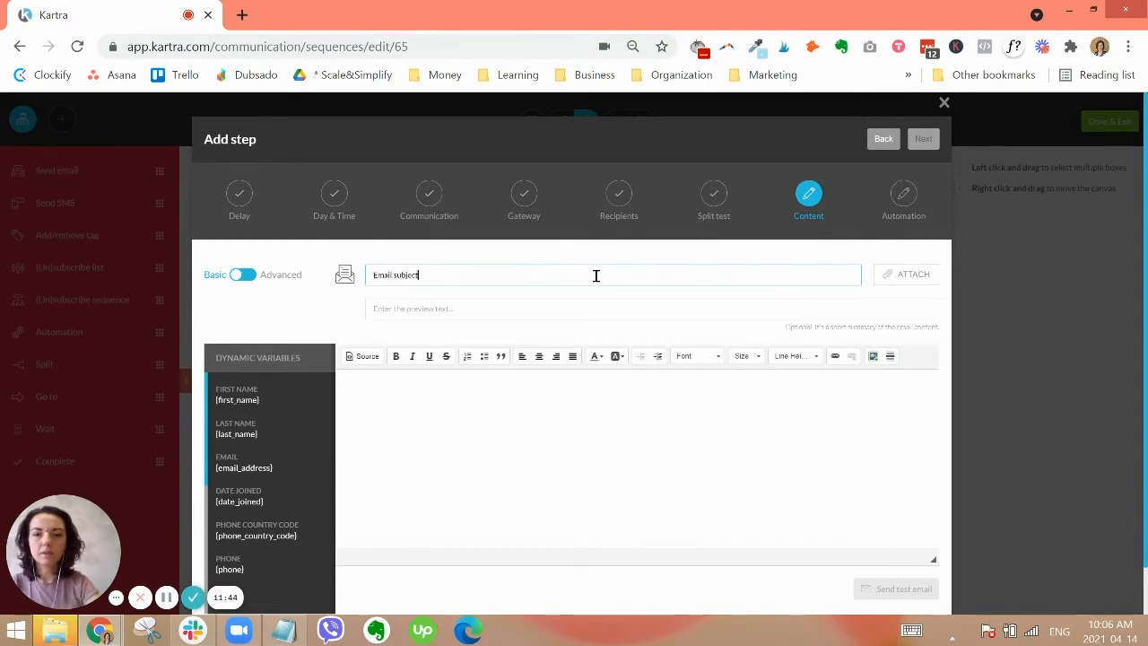
text( subject)
click(609, 391)
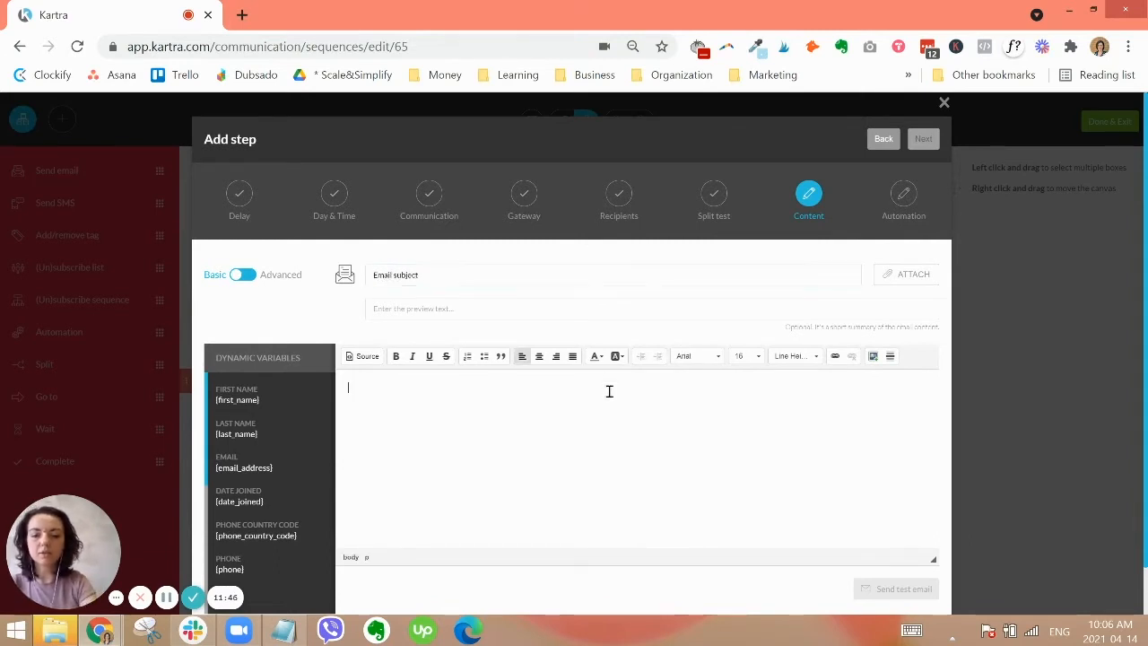
text(Text)
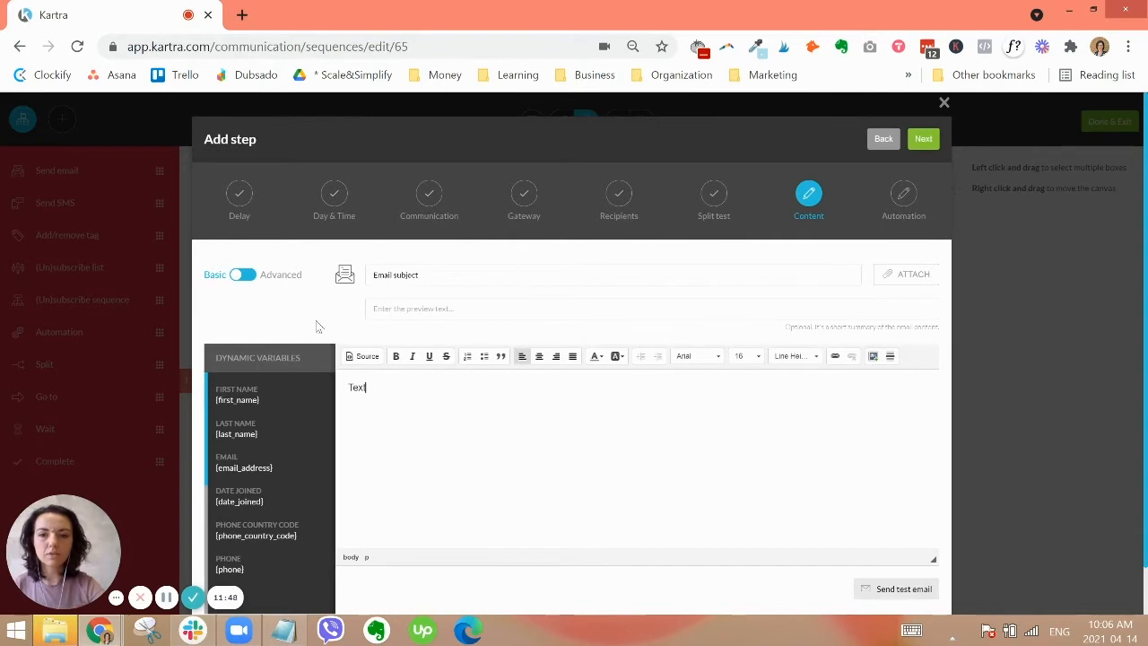
scroll(615, 444, down, 1)
scroll(615, 444, up, 1)
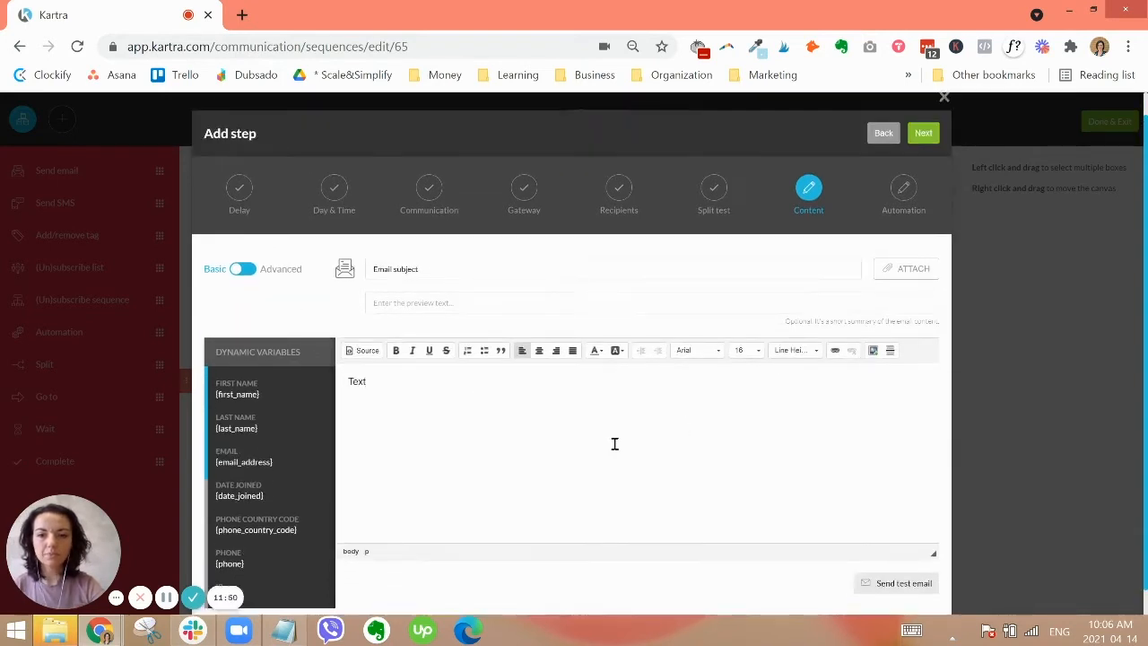
click(926, 143)
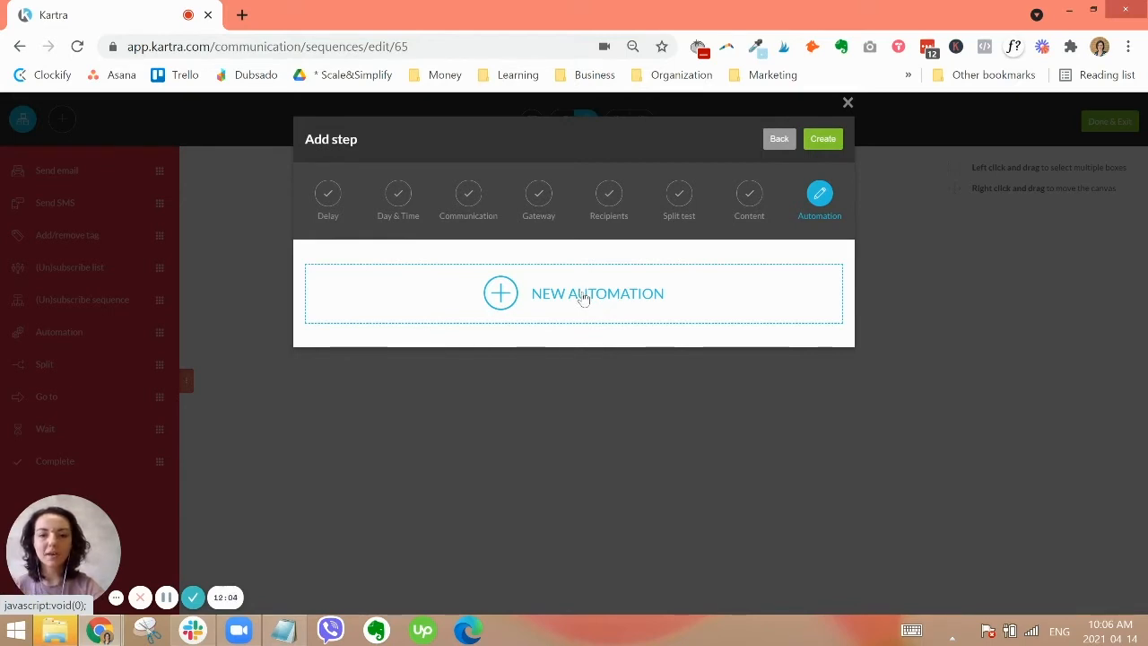
Examine the link-click and email-open conditions available for an automation on this email without adding one.
click(582, 296)
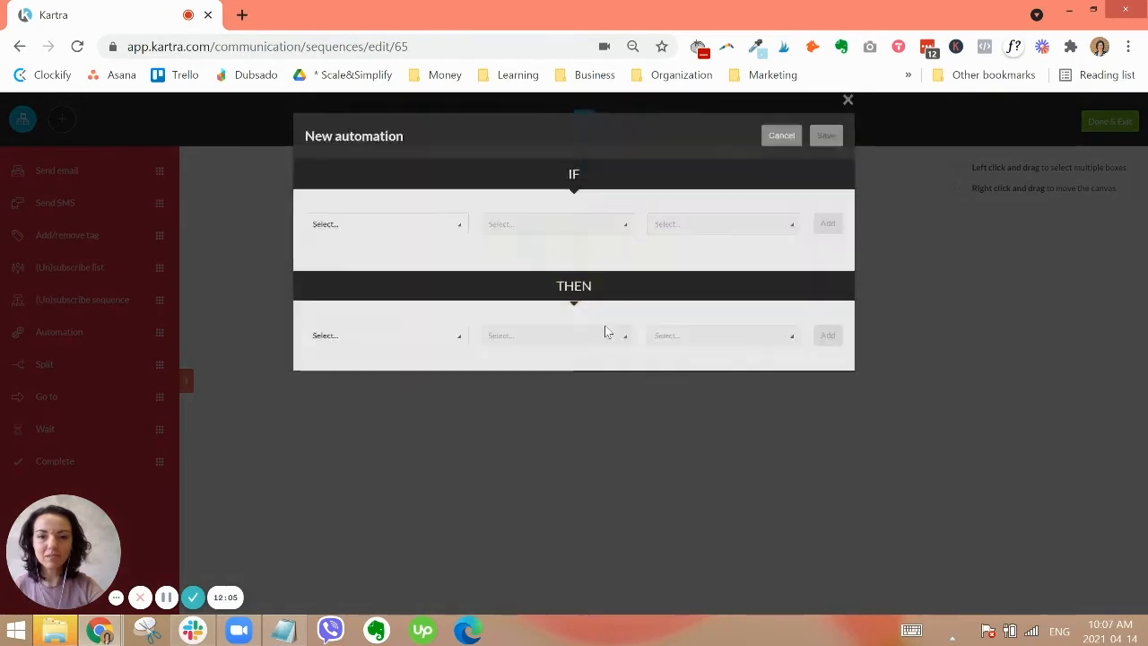
click(415, 231)
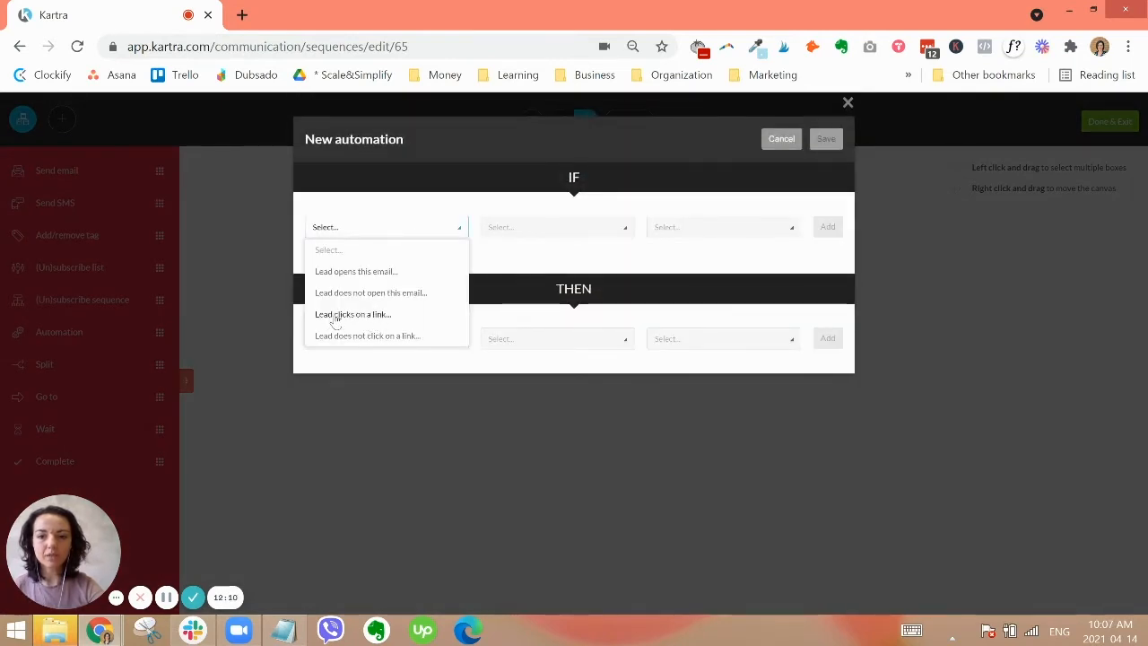
click(376, 316)
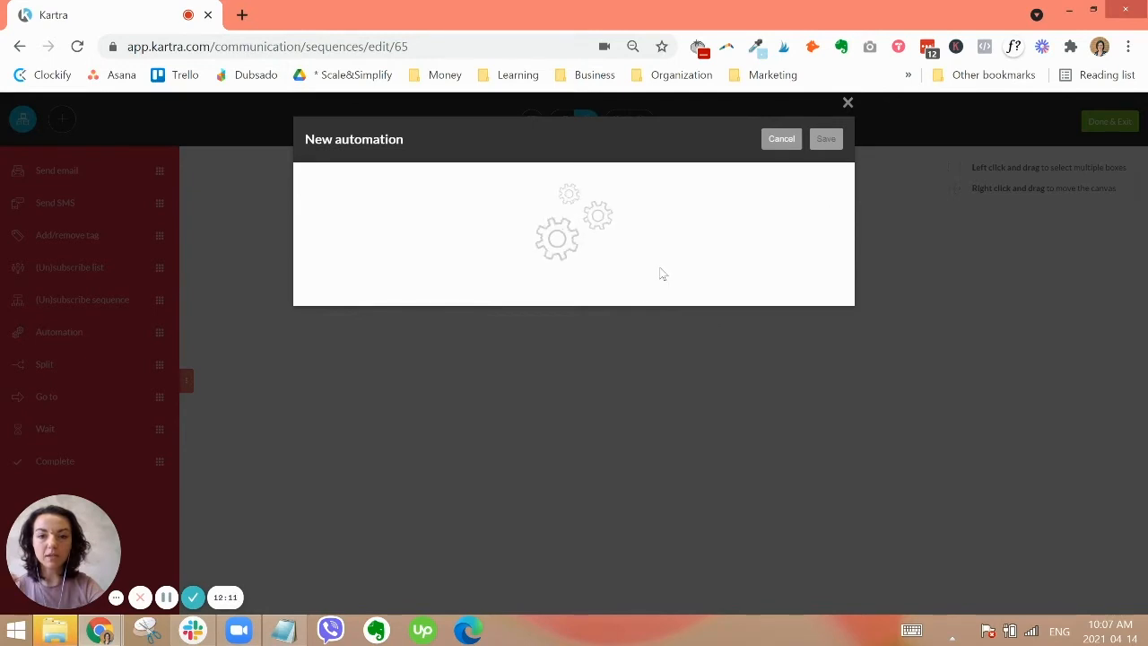
click(667, 235)
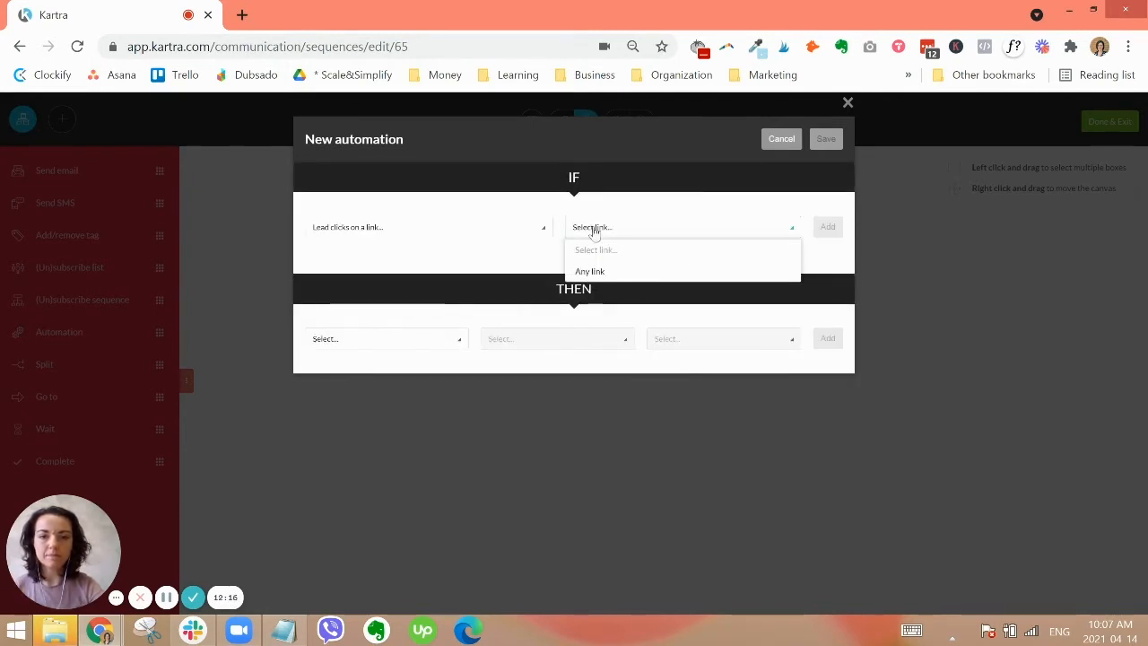
click(518, 232)
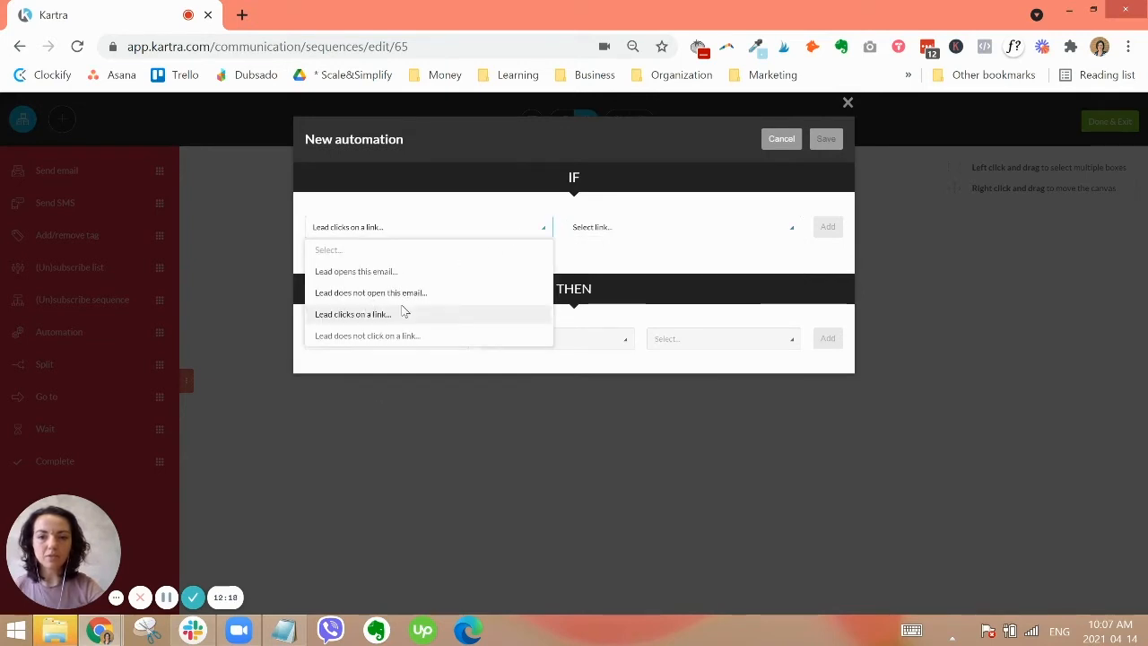
click(365, 272)
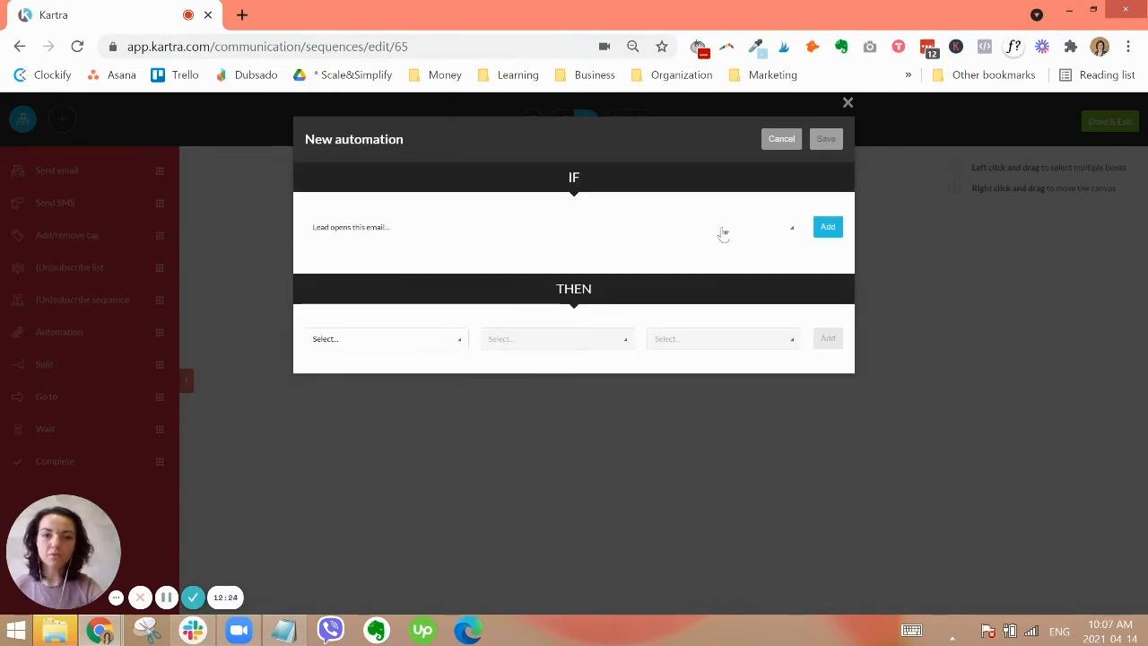
click(780, 144)
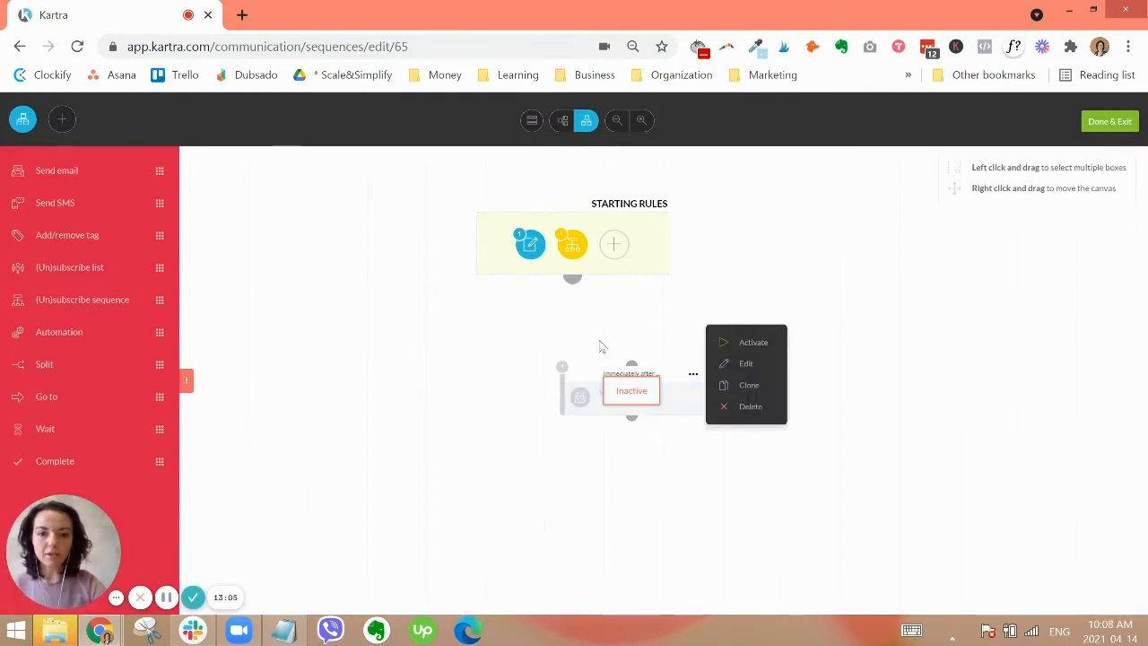
Activate the inactive Send email step on the sequence canvas.
click(693, 374)
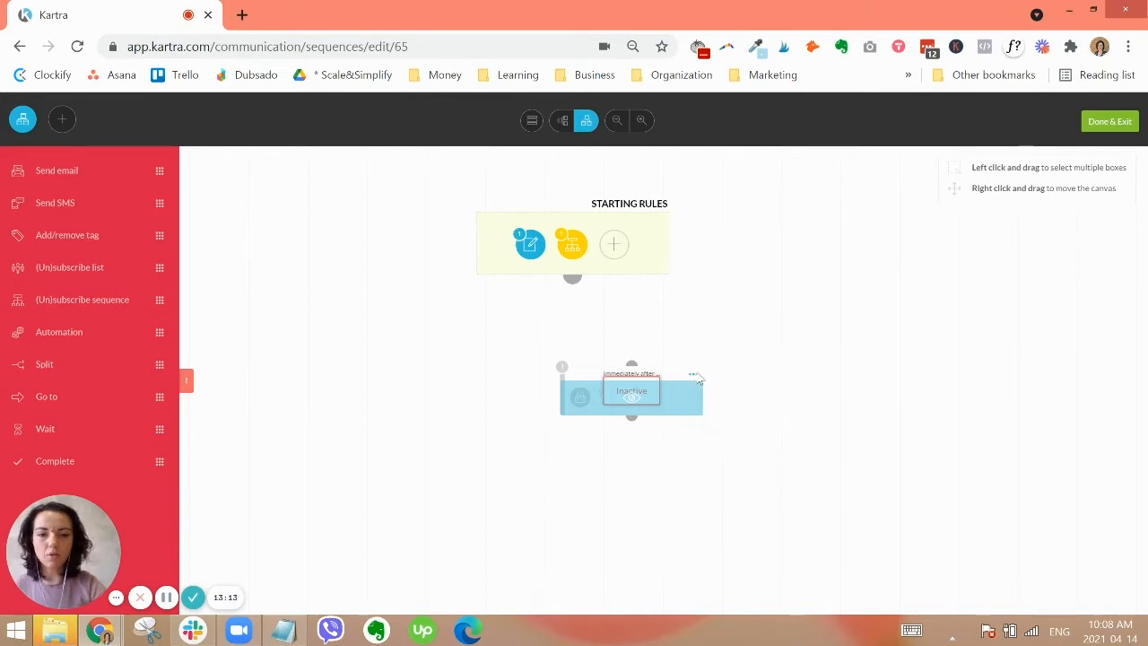
mouse_move(693, 374)
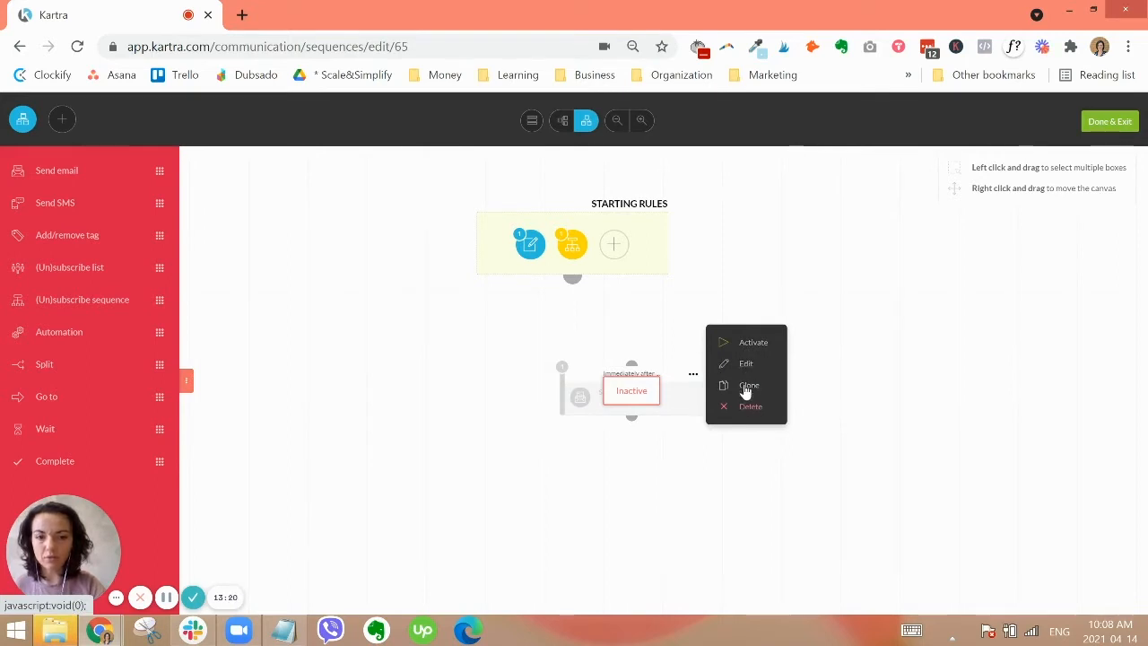
click(749, 342)
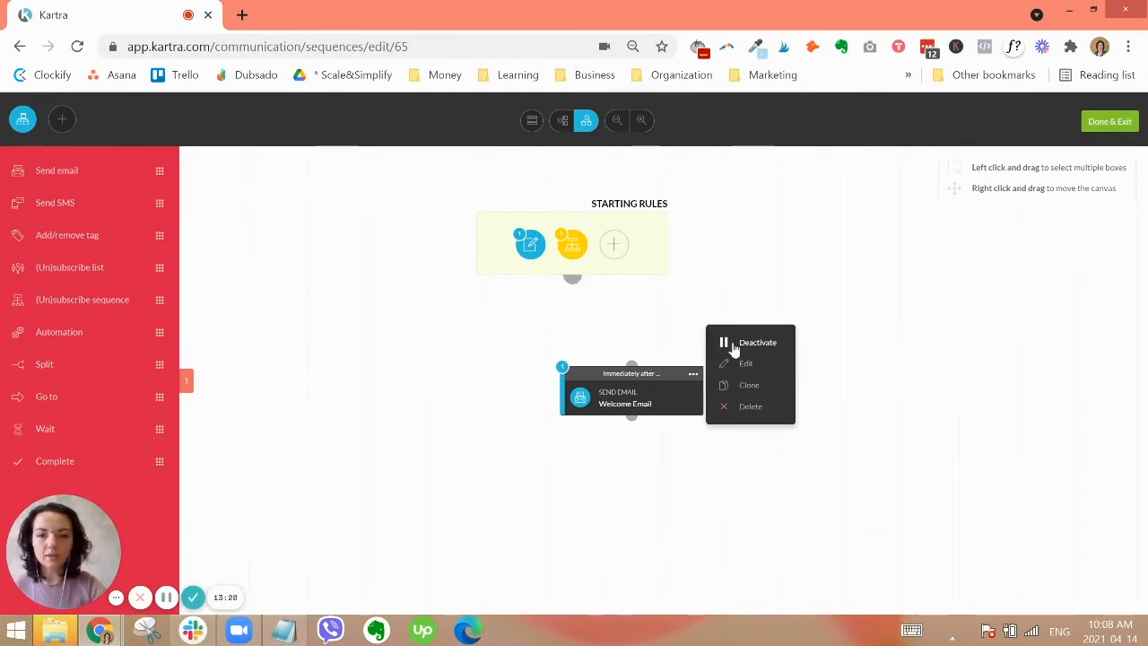
Connect the starting rules to the Welcome Email step and position its box close beneath them.
drag(631, 374, 588, 373)
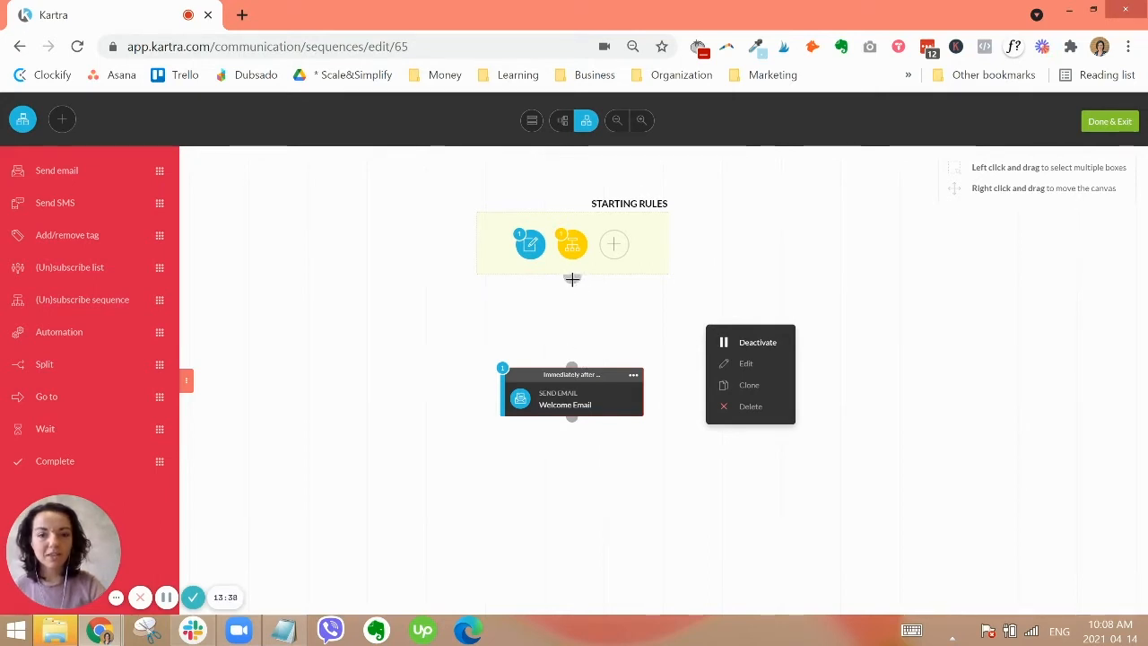
drag(572, 279, 574, 364)
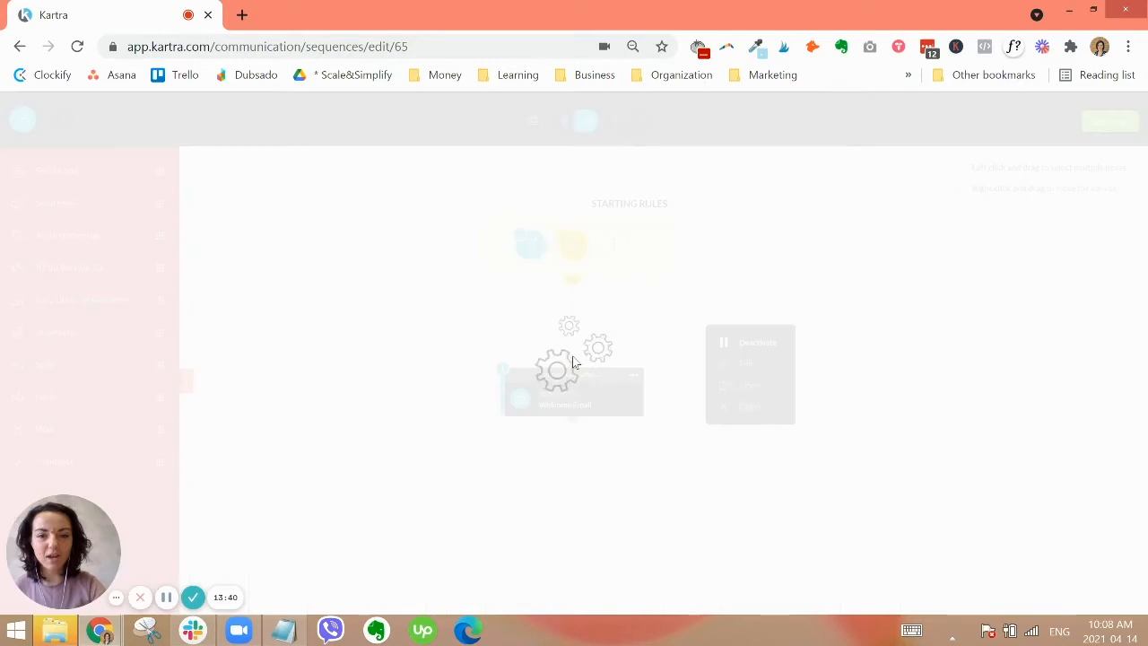
click(850, 297)
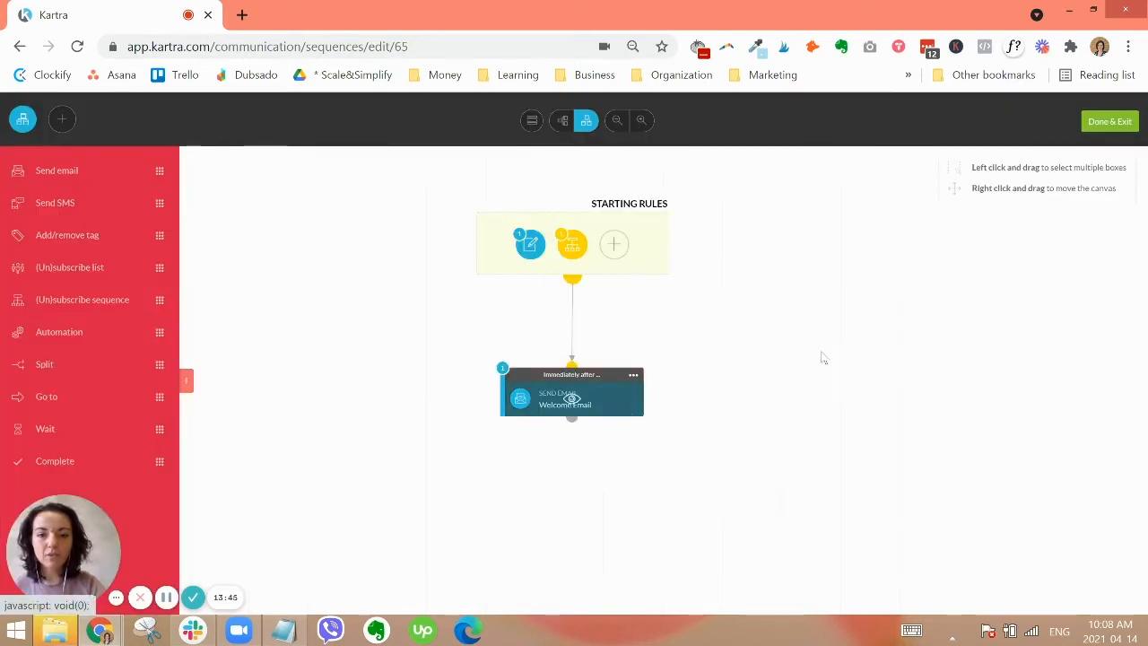
drag(610, 378, 602, 321)
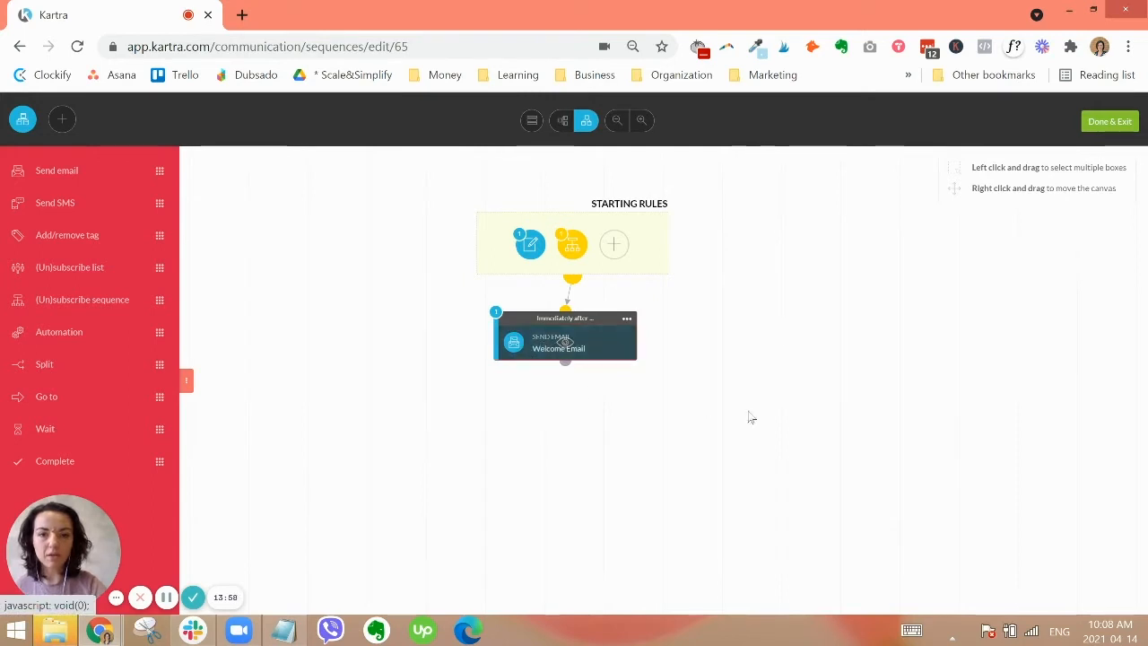
Review the settings summary of the Welcome Email step and close it.
click(565, 345)
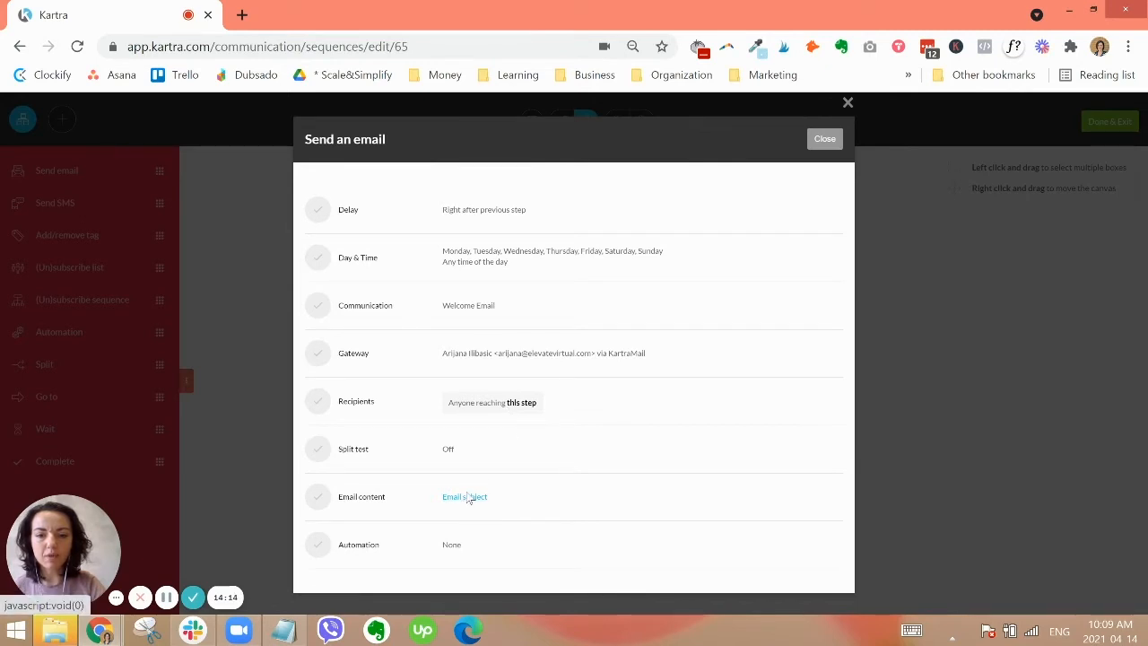
click(824, 140)
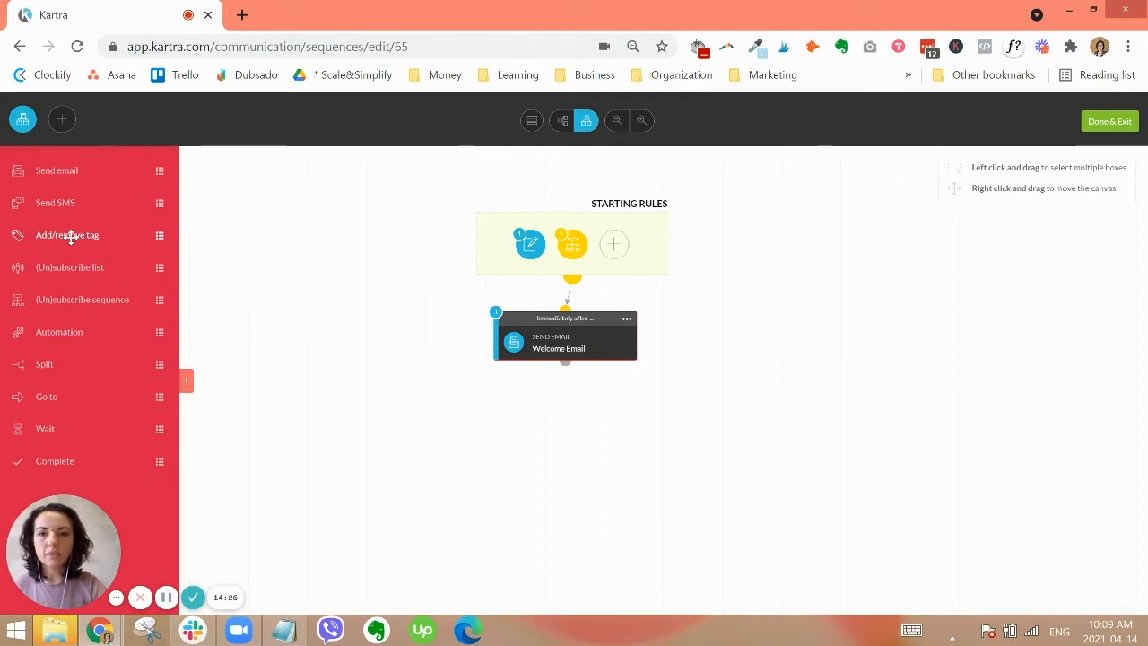
Place an Add/remove tag step below the Welcome Email, running right after the previous step on all days at any time.
drag(71, 236, 559, 435)
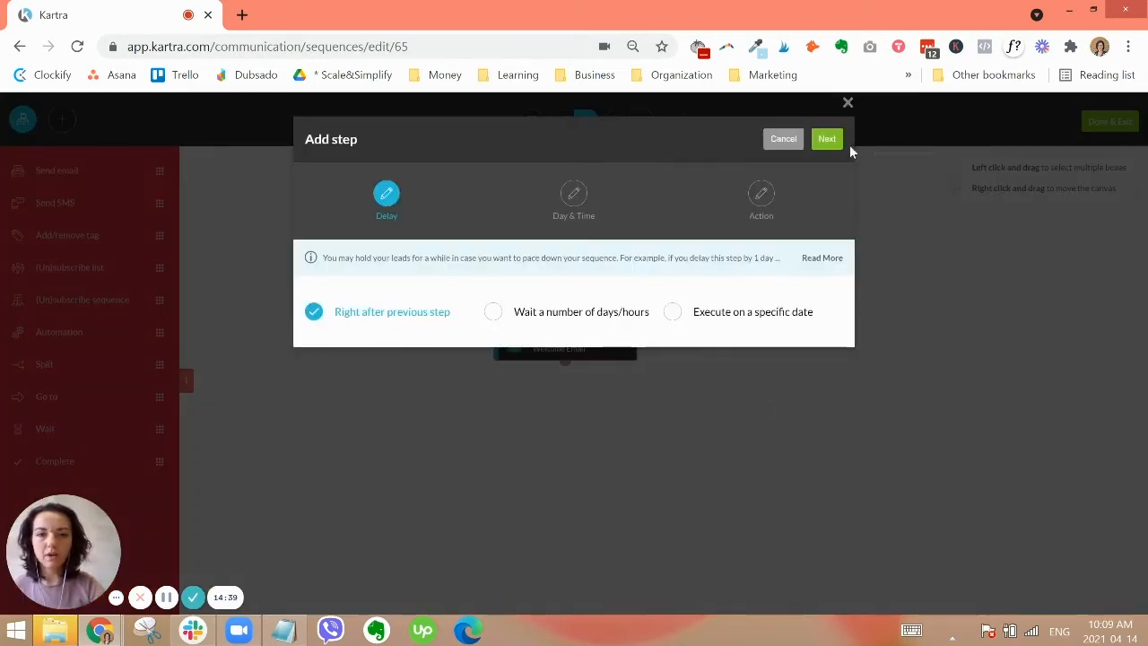
click(829, 140)
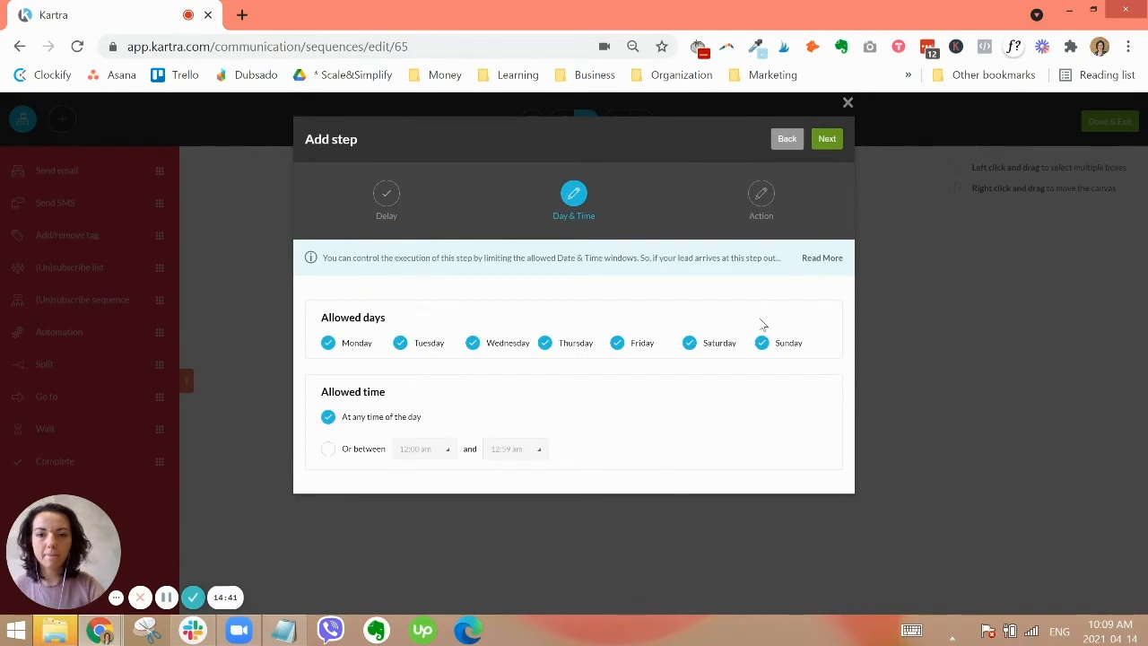
click(827, 141)
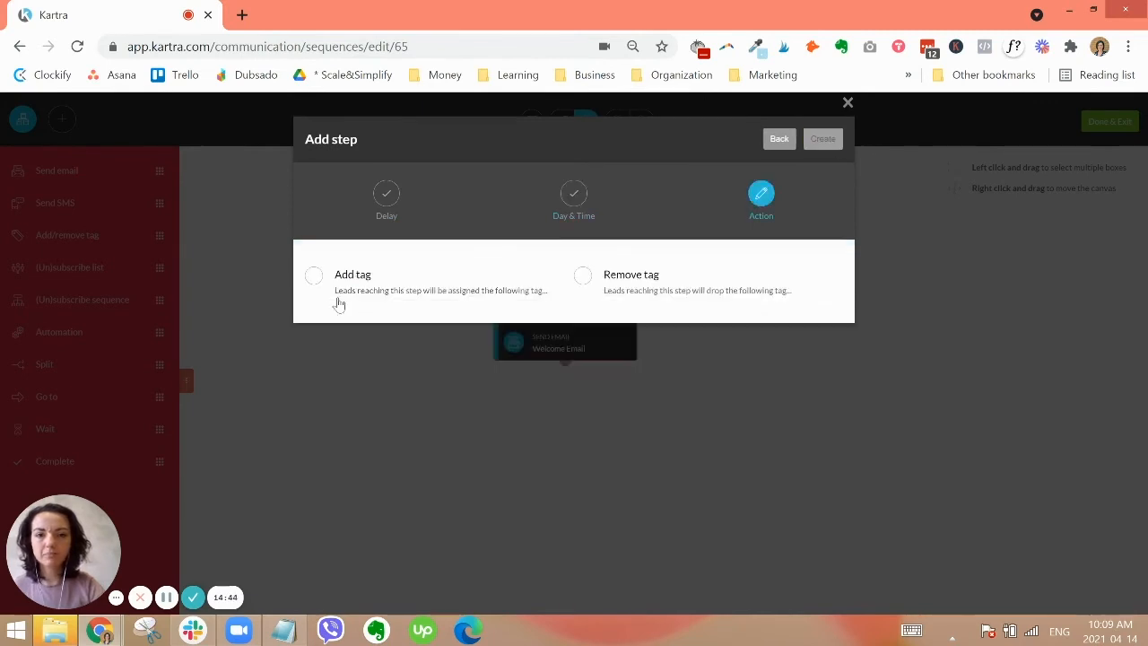
Make the new step add the Clicked-AmazonLinke tag from the Behaviour category, and create it.
click(337, 288)
click(362, 336)
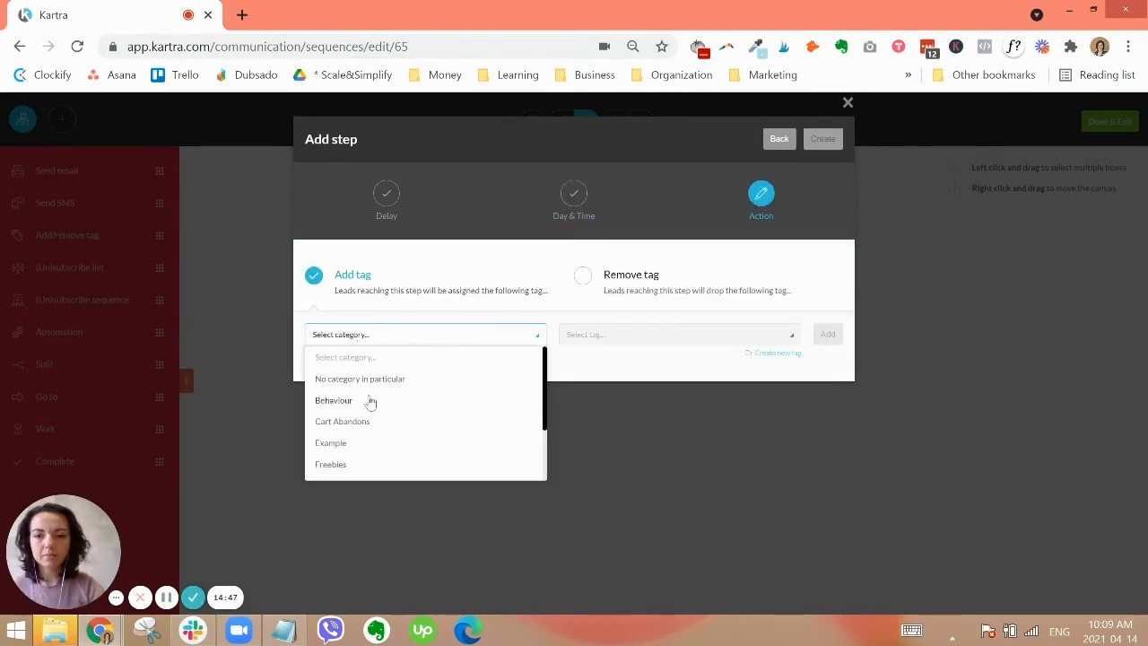
click(352, 401)
click(610, 337)
click(610, 380)
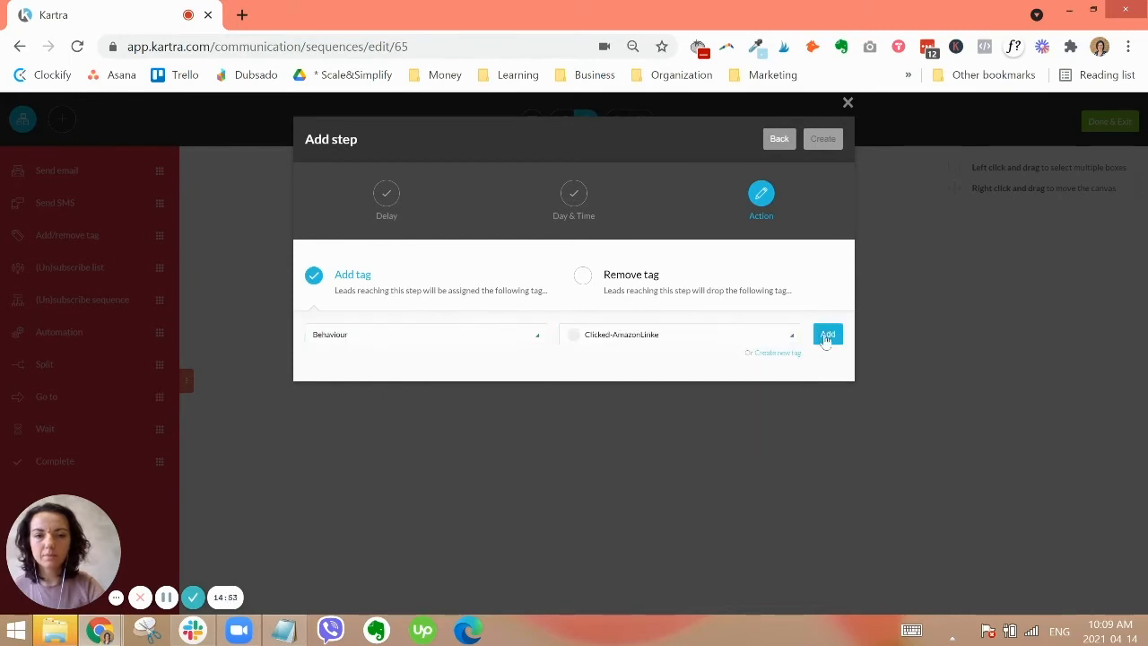
click(827, 334)
click(822, 139)
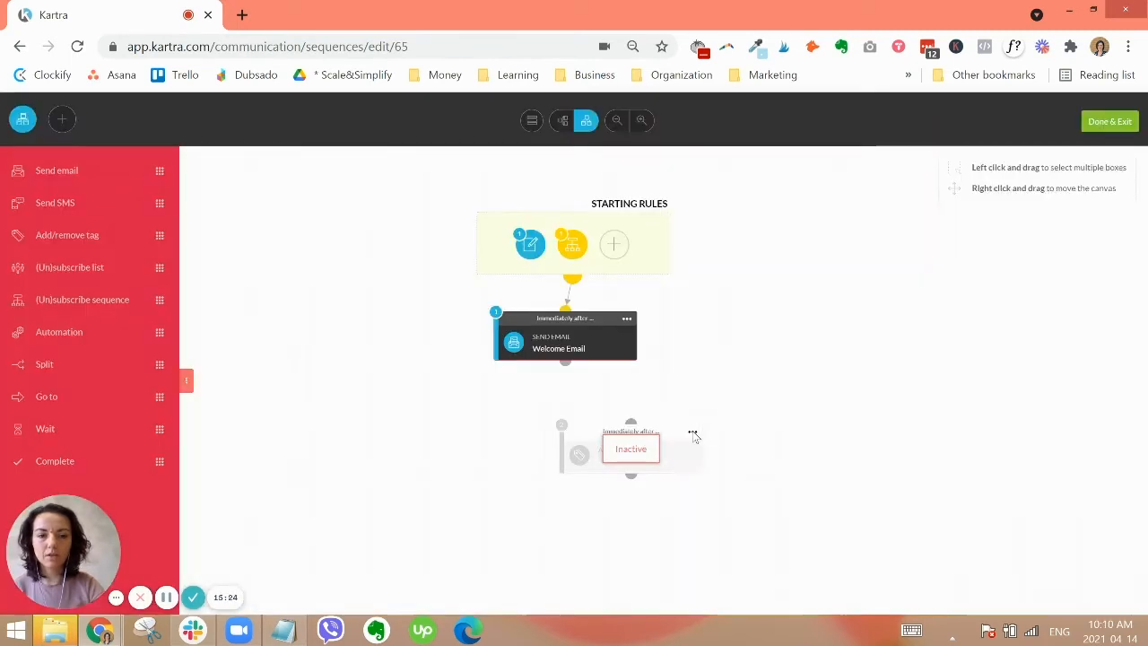
Activate the inactive tag step and connect it beneath the Welcome Email step.
click(693, 434)
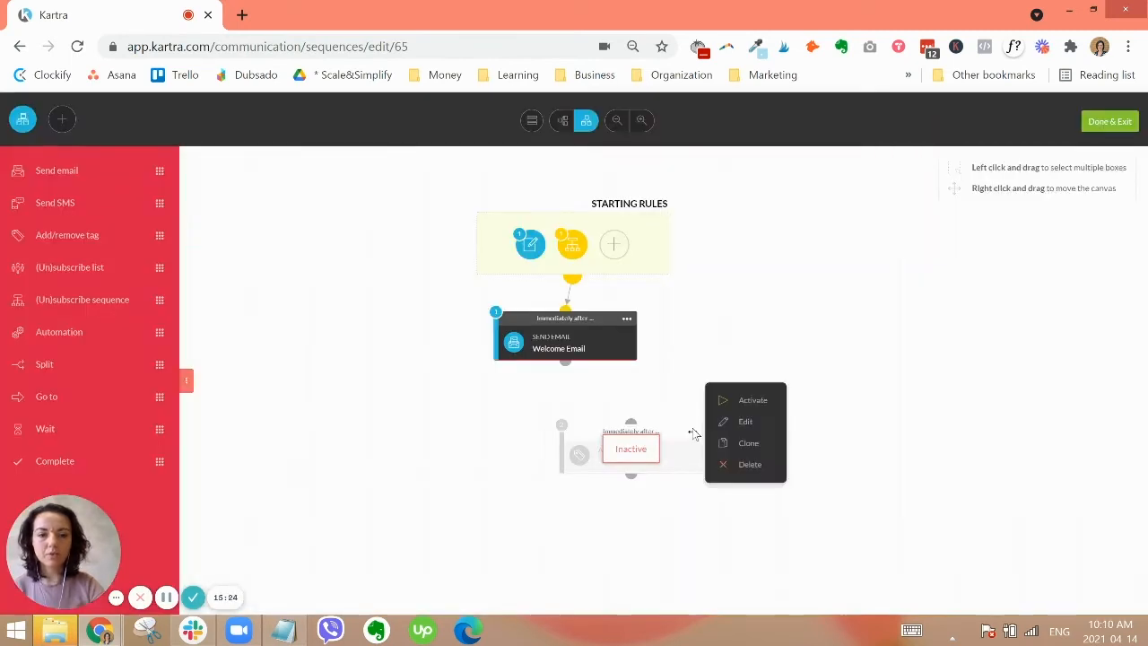
click(728, 400)
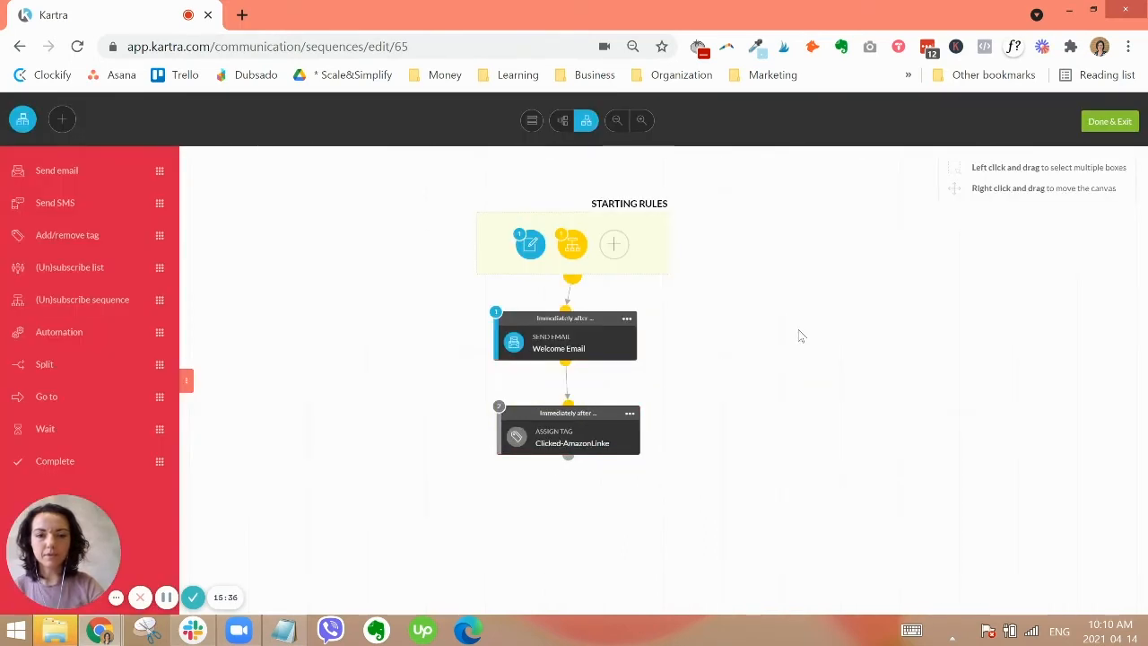
Check the actions available for the tag step and the Welcome Email step without choosing one.
click(631, 415)
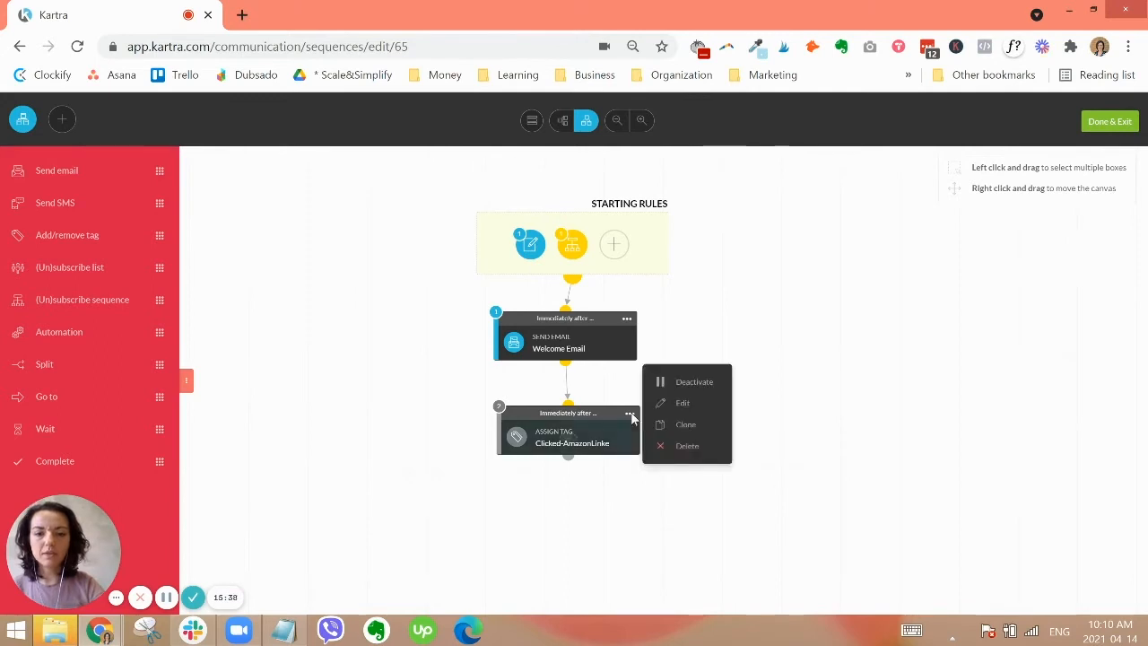
click(786, 323)
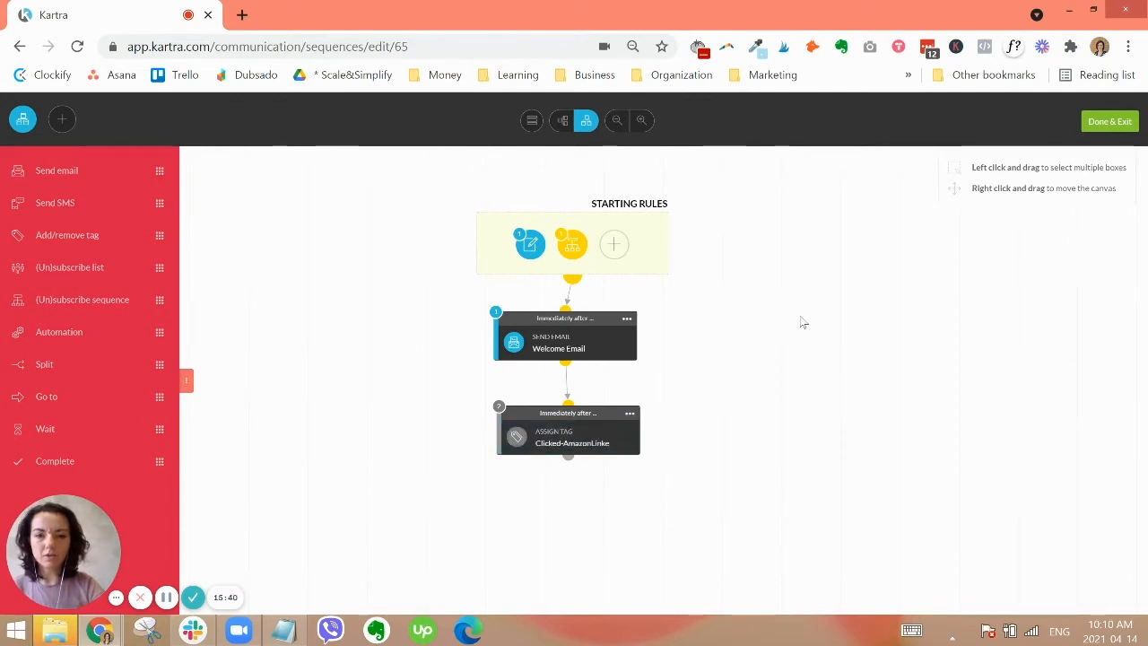
click(627, 318)
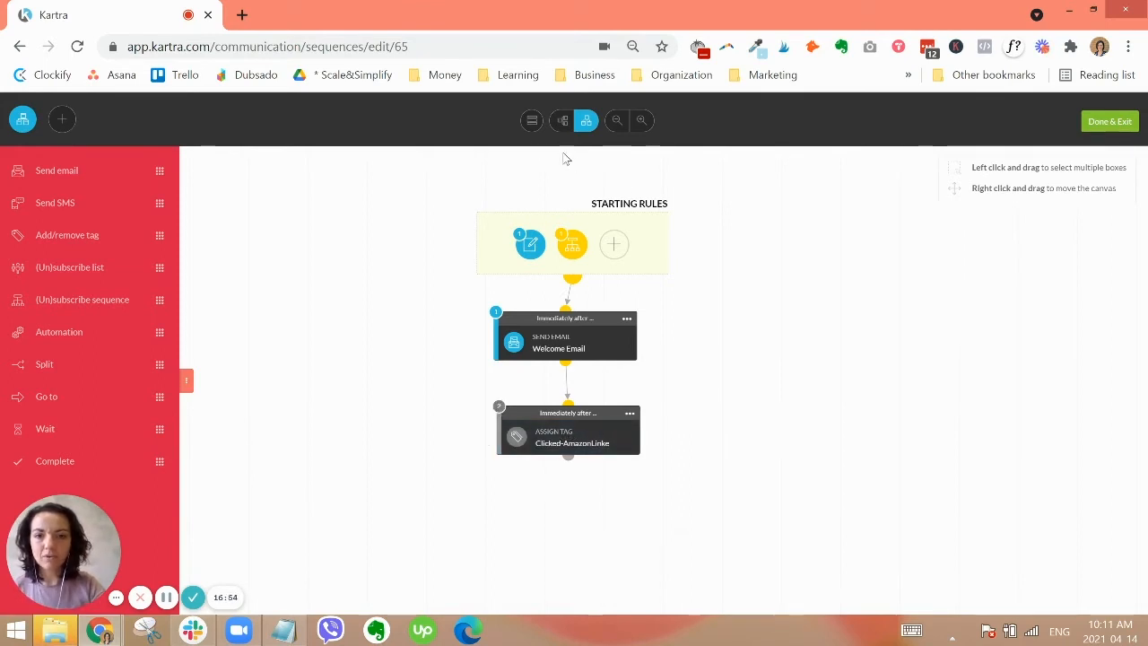
Realign the boxes on the sequence canvas and move them closer together beneath the starting rules.
click(532, 120)
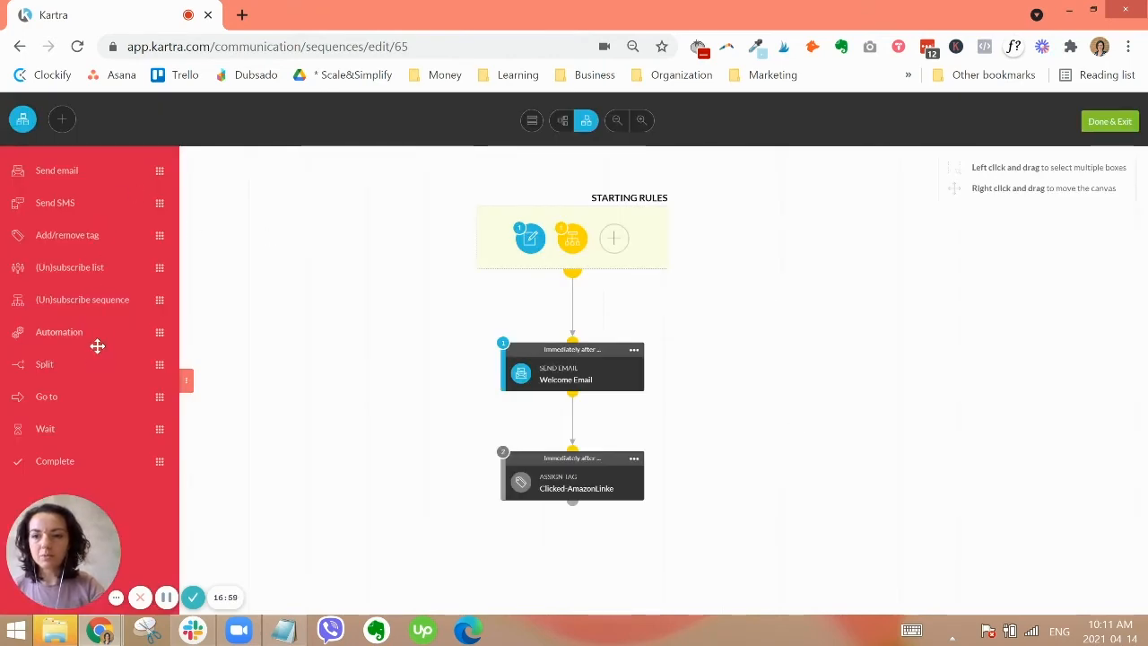
click(167, 599)
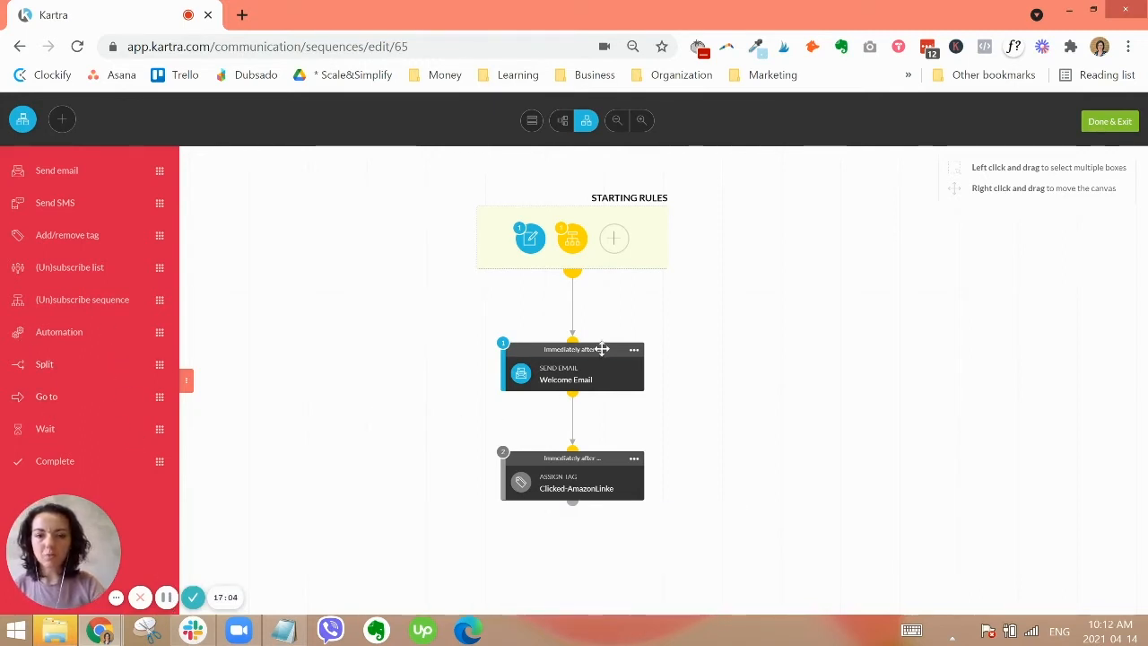
drag(602, 349, 605, 301)
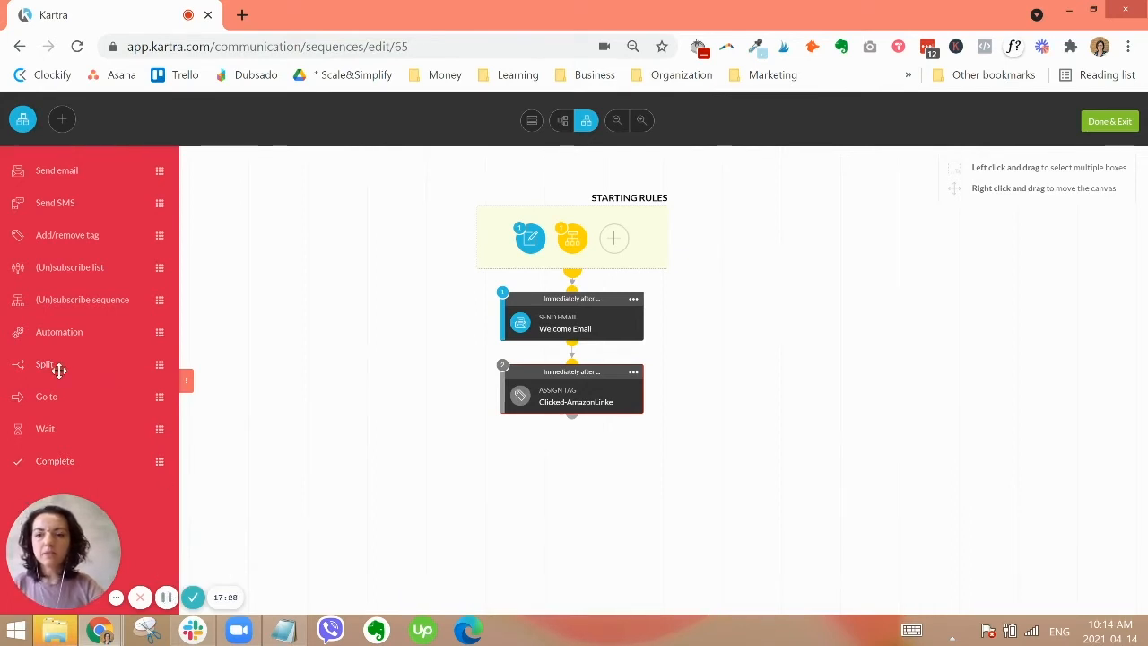
Place a Split step below the tag step, waiting 1 day after the previous step and allowed on all days at any time.
drag(39, 364, 536, 497)
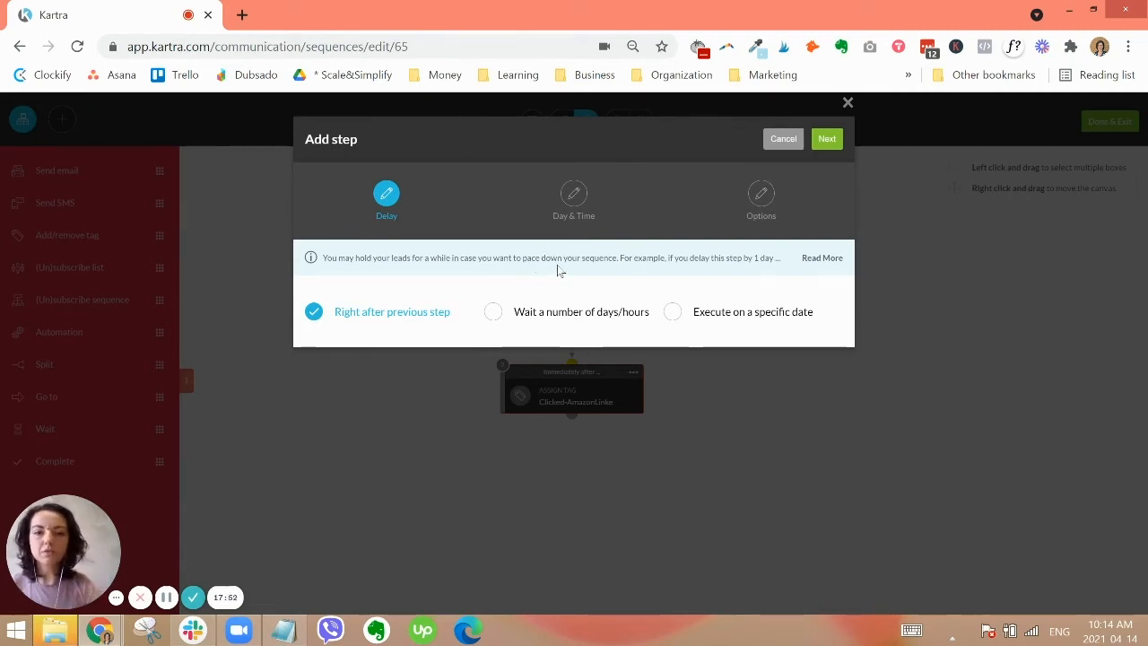
click(603, 314)
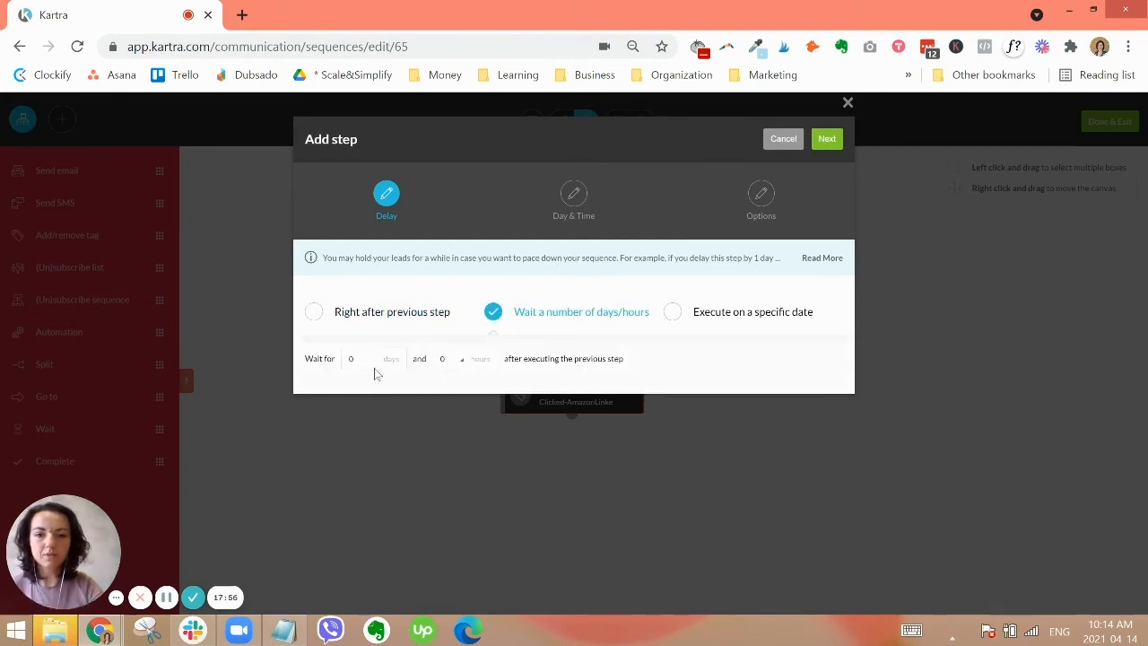
click(344, 359)
text(1)
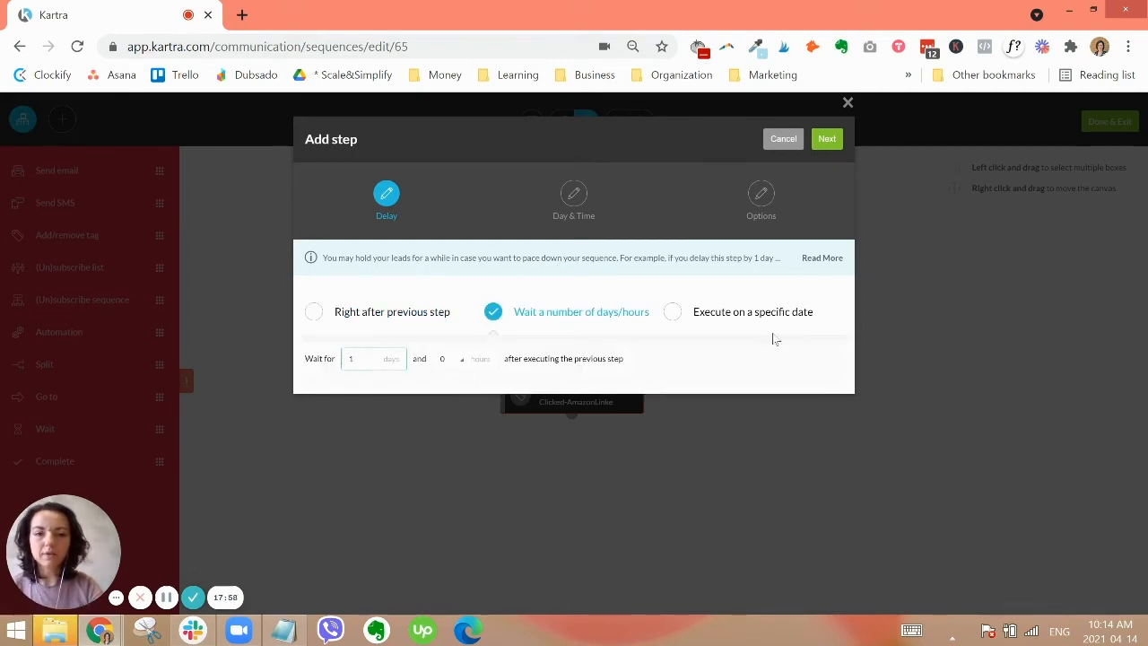
click(826, 142)
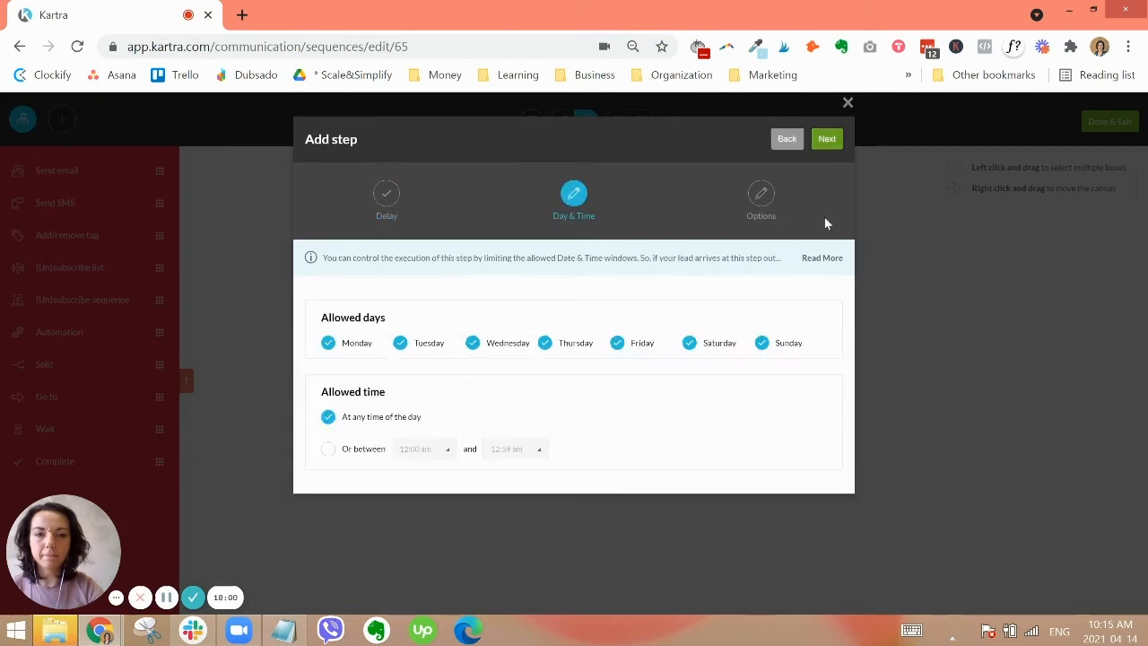
click(832, 144)
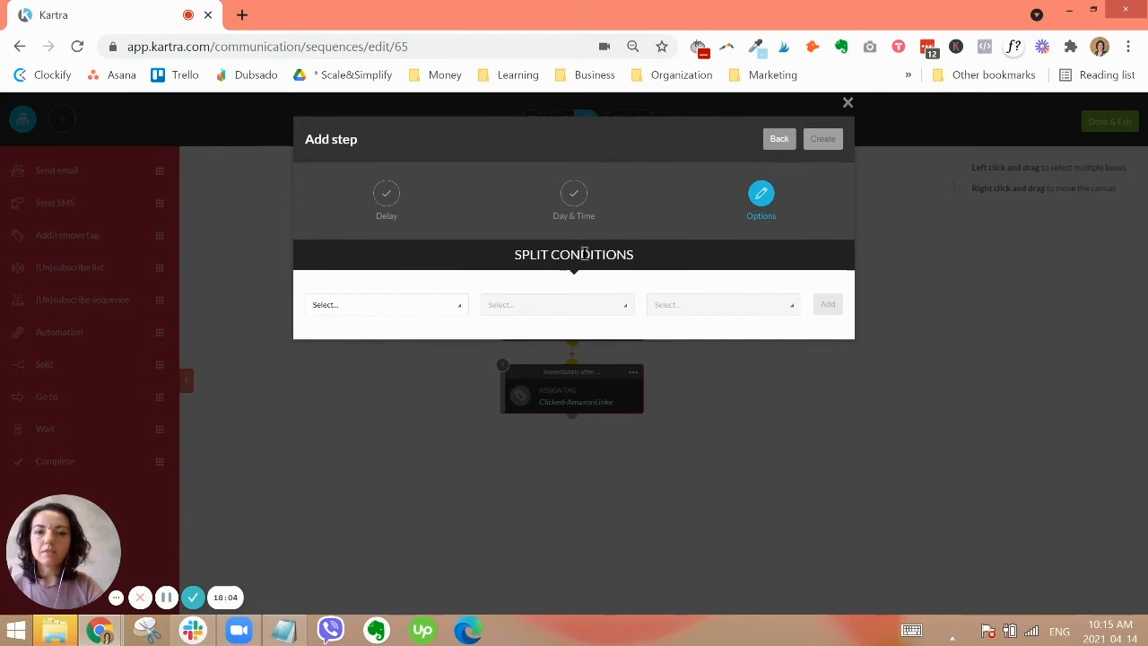
Browse the available split conditions and choose "Has tag" as the condition type.
triple_click(584, 254)
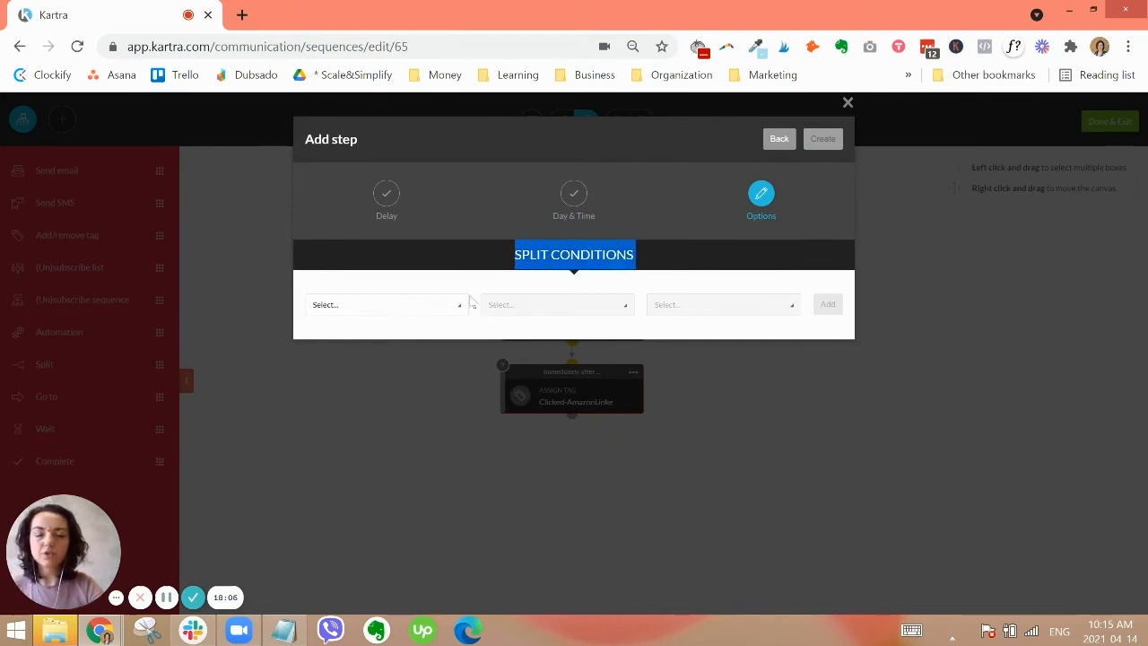
click(406, 314)
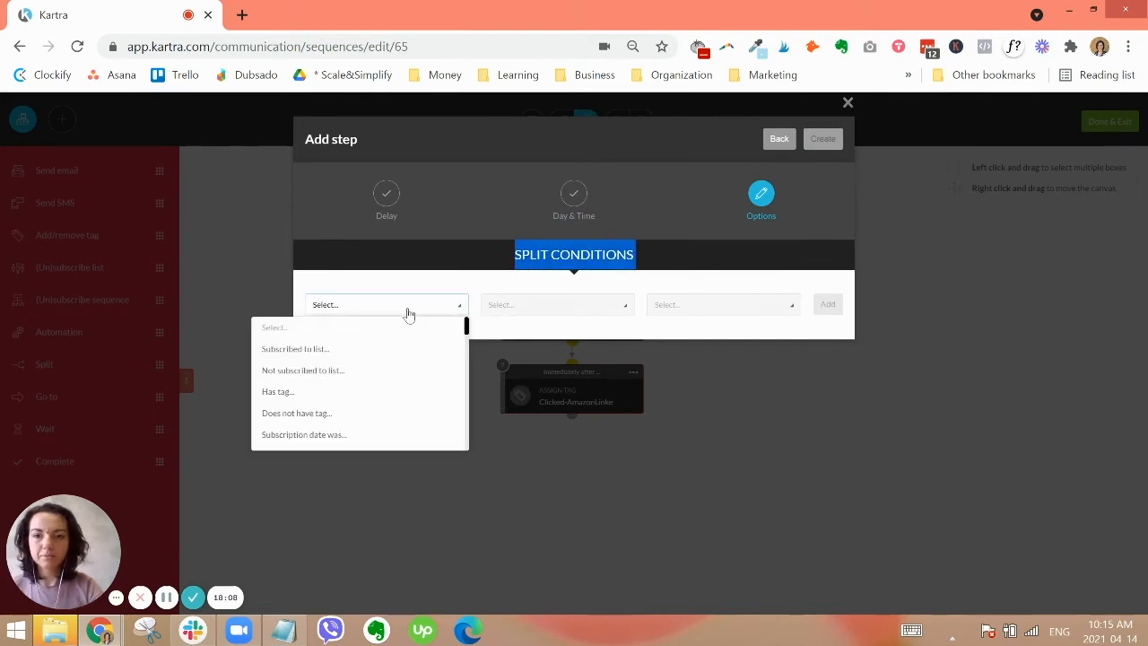
scroll(387, 366, down, 10)
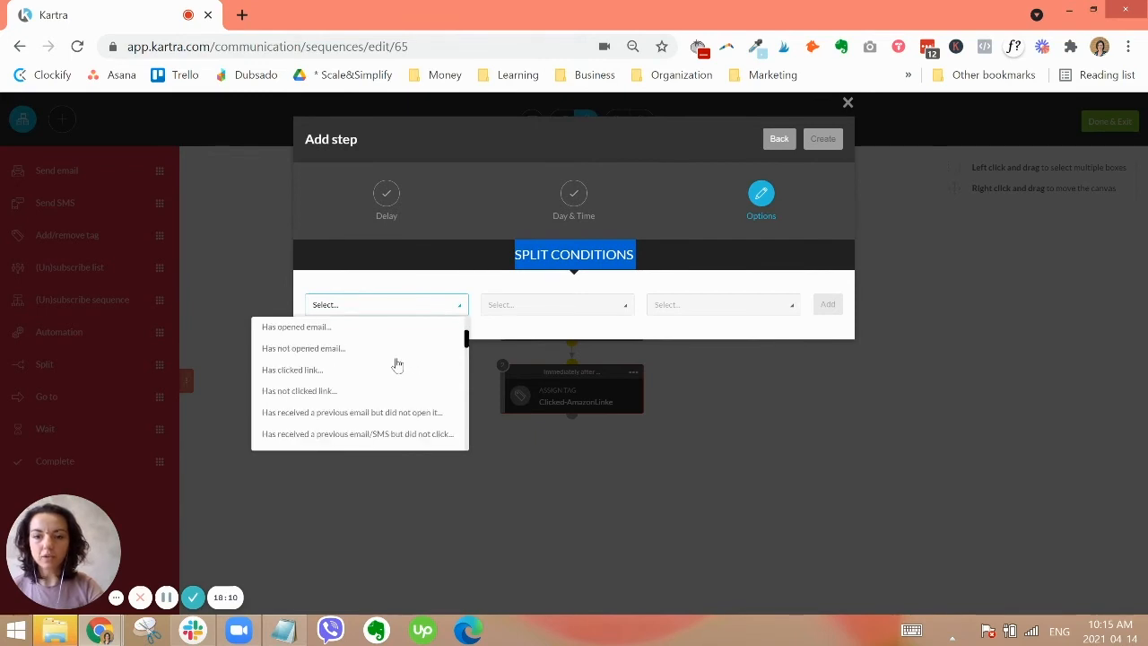
scroll(374, 403, up, 10)
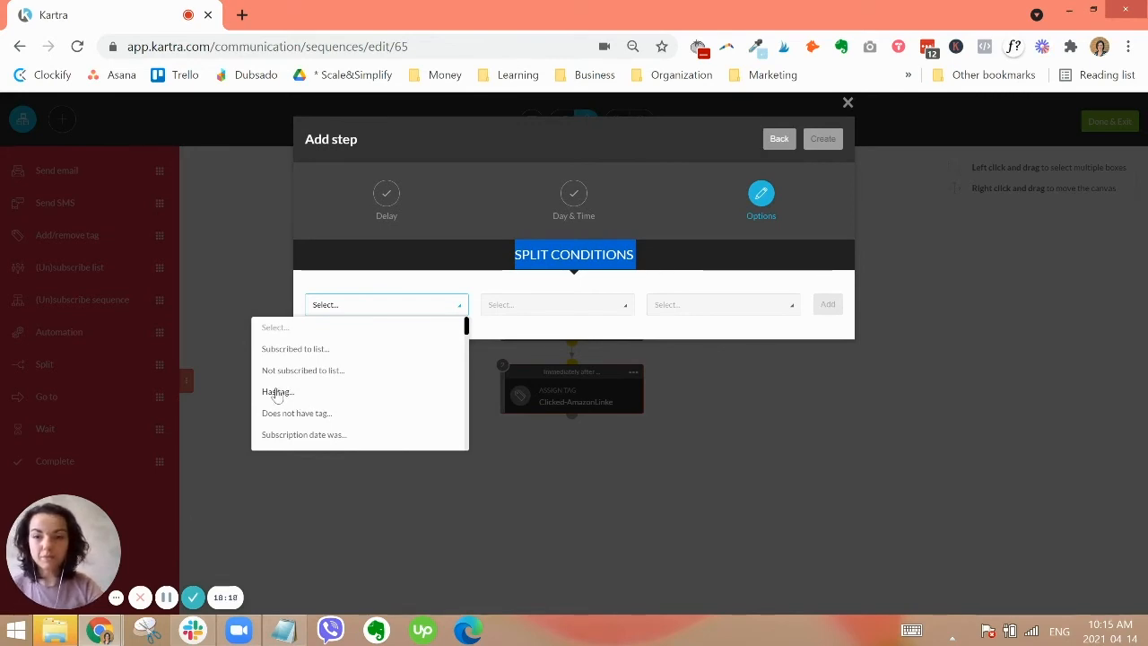
click(278, 395)
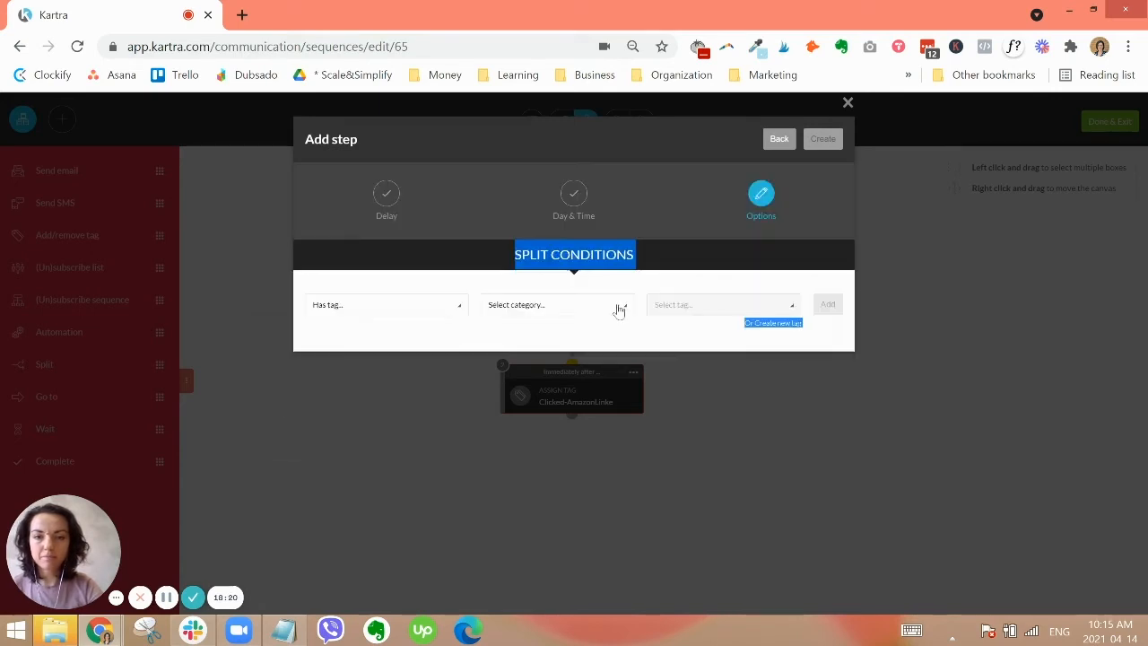
Pick the Clicked-AmazonLinke tag from the Behaviour category and add it as the split condition.
click(580, 307)
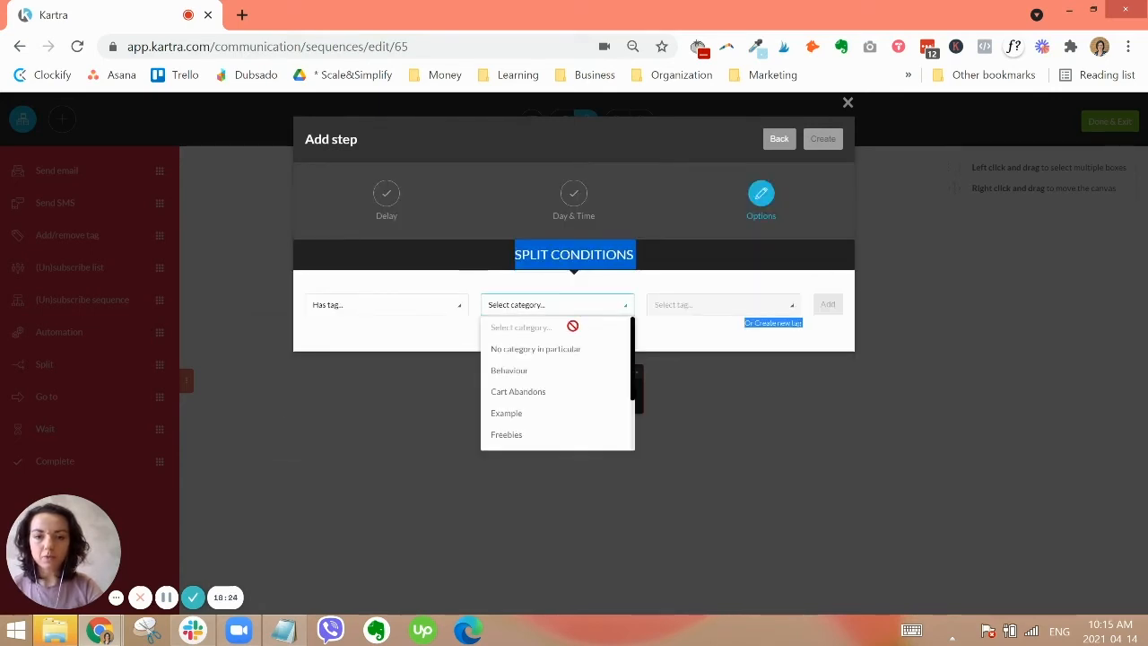
click(518, 417)
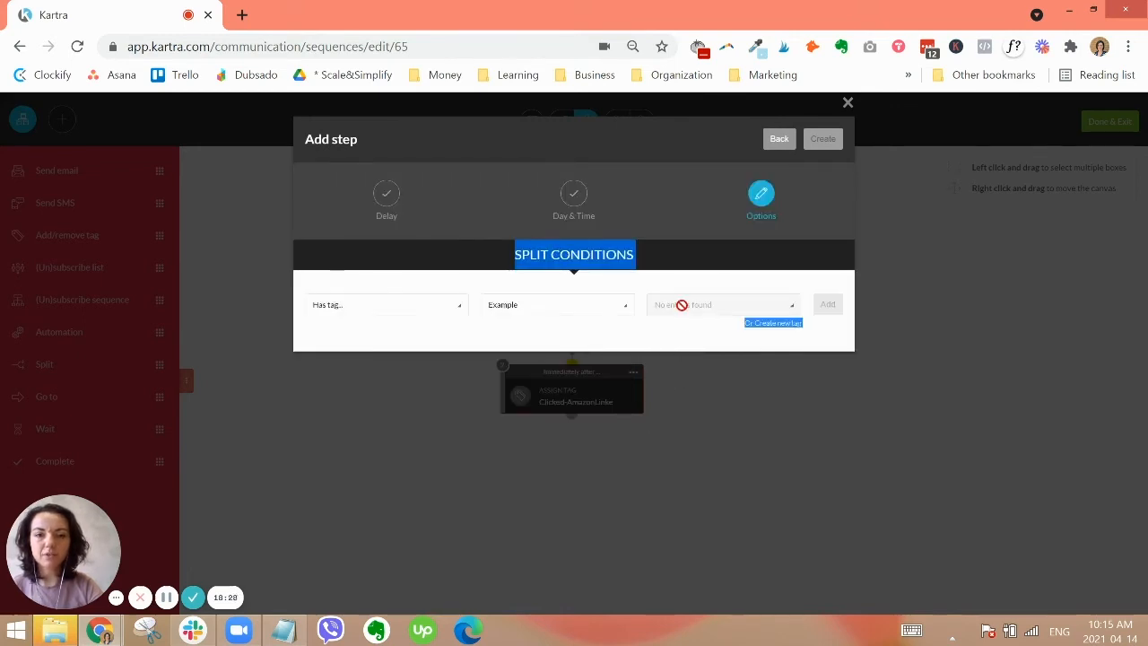
click(572, 312)
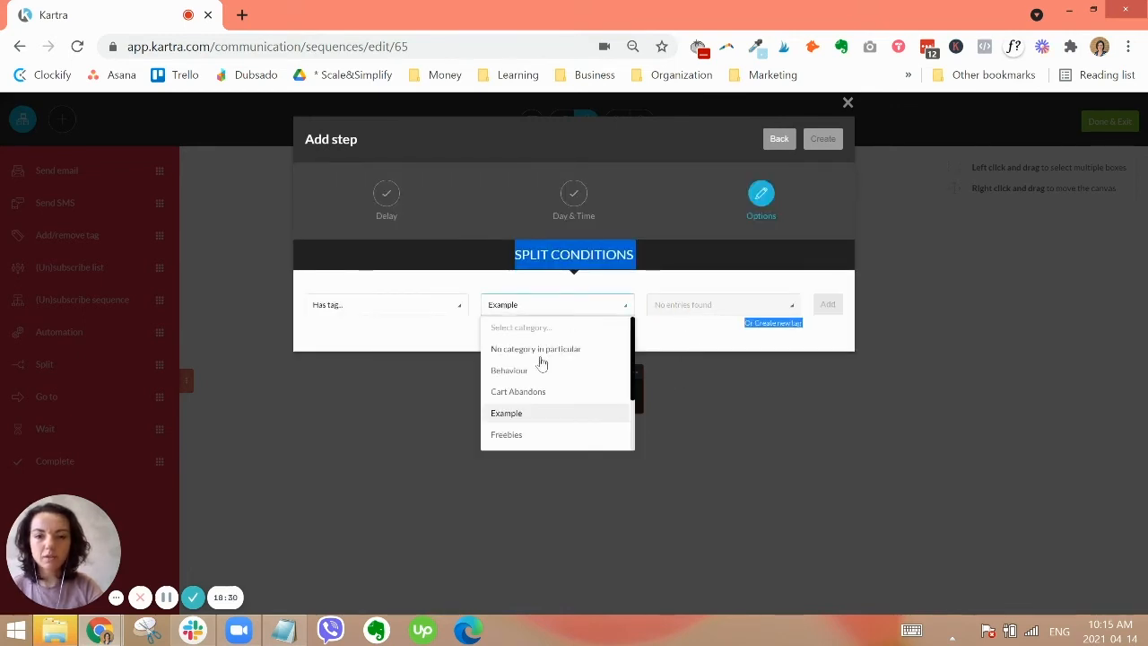
click(703, 316)
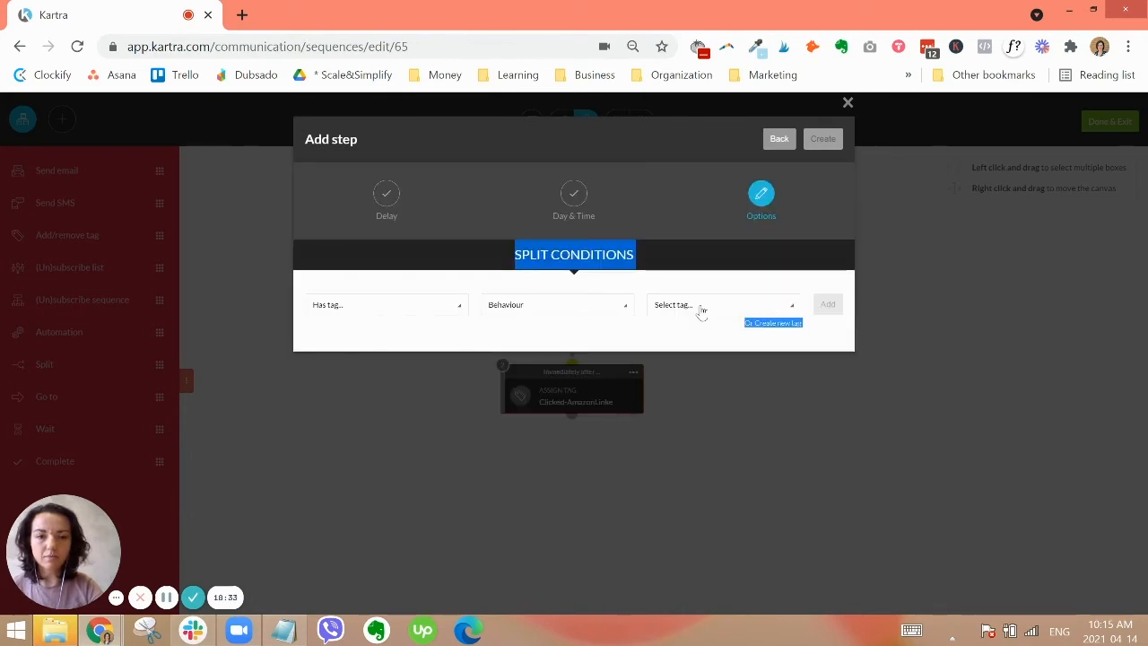
click(702, 311)
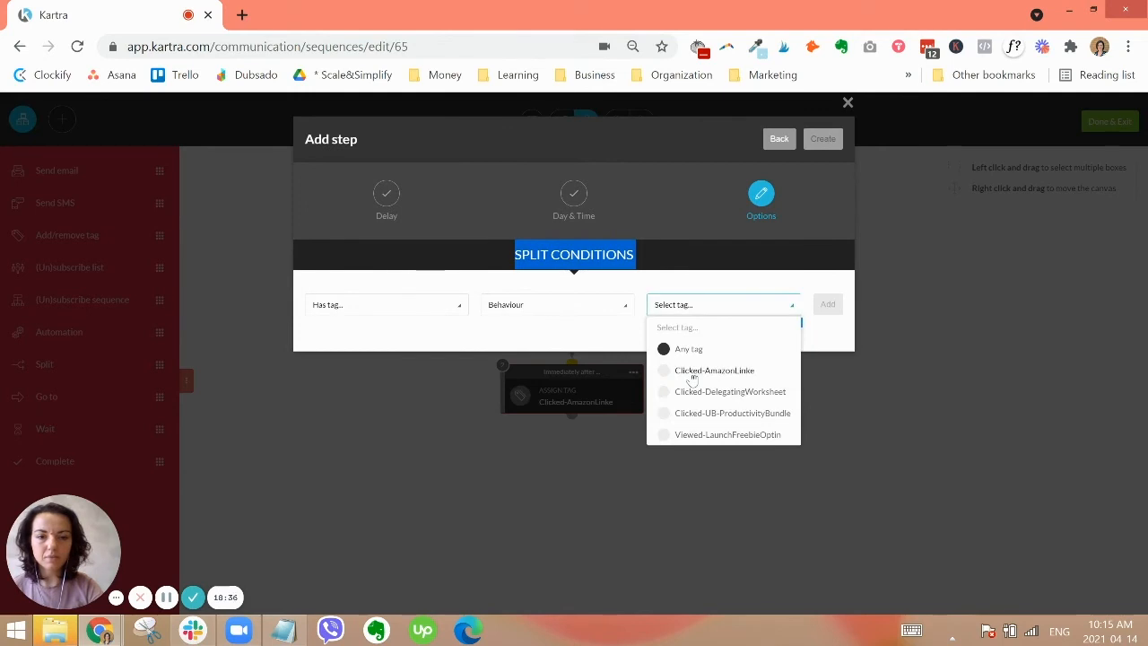
click(830, 305)
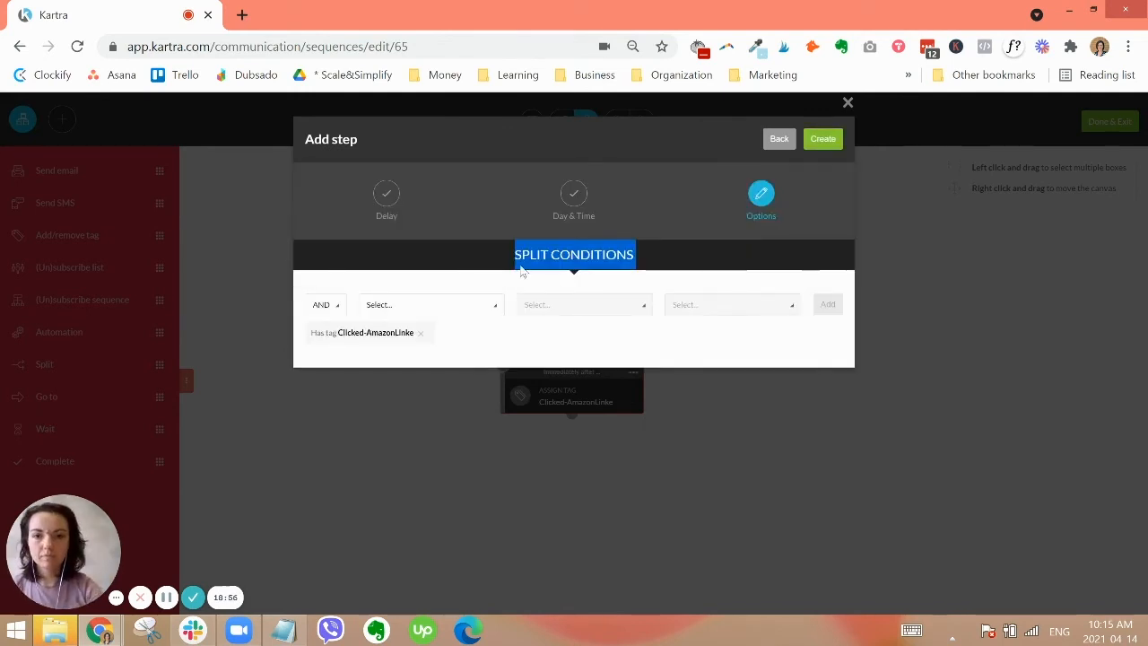
Examine the AND/OR operators for combining further split conditions without changing the selection.
click(508, 275)
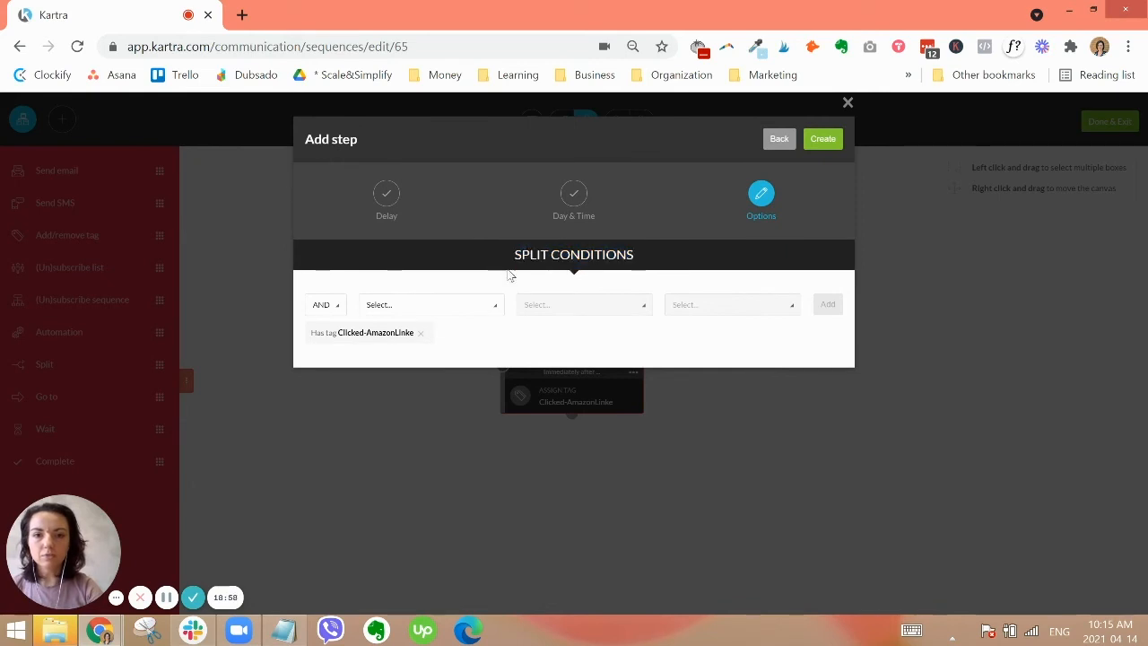
click(329, 305)
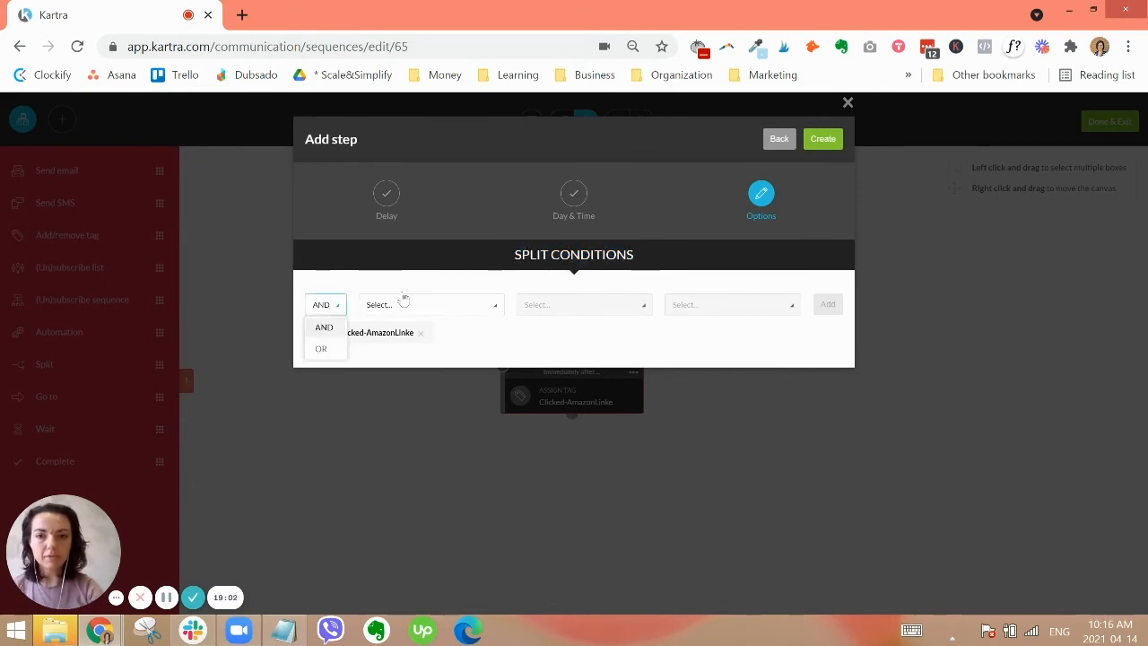
click(509, 350)
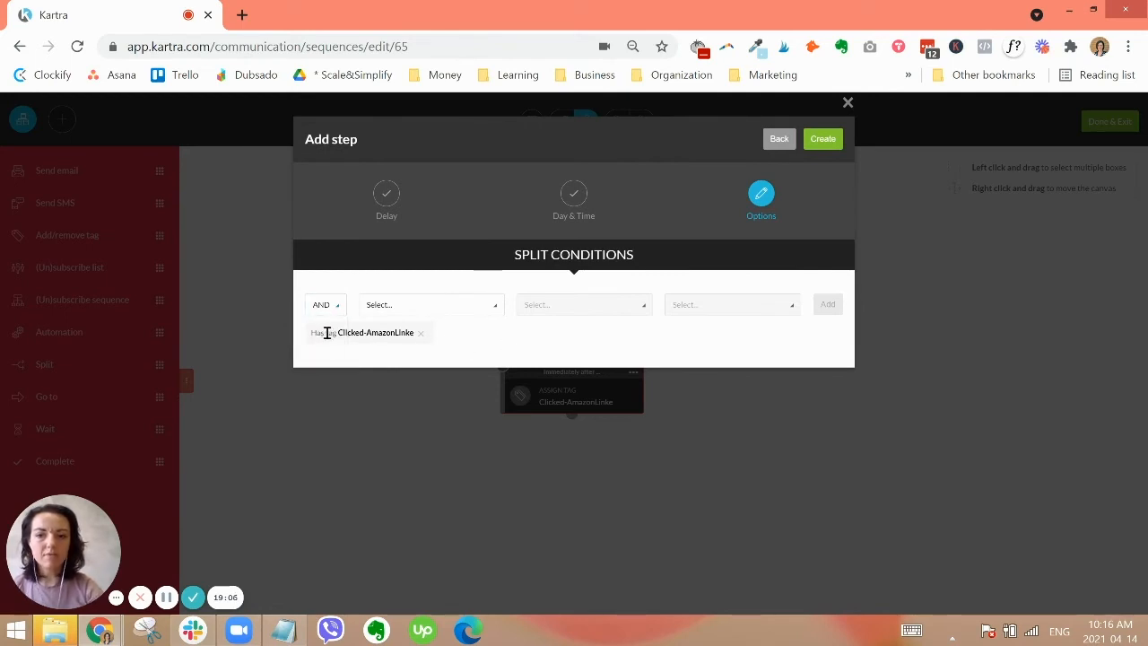
Create the Split step with only the Has tag Clicked-AmazonLinke condition and connect the tag step to it.
click(379, 306)
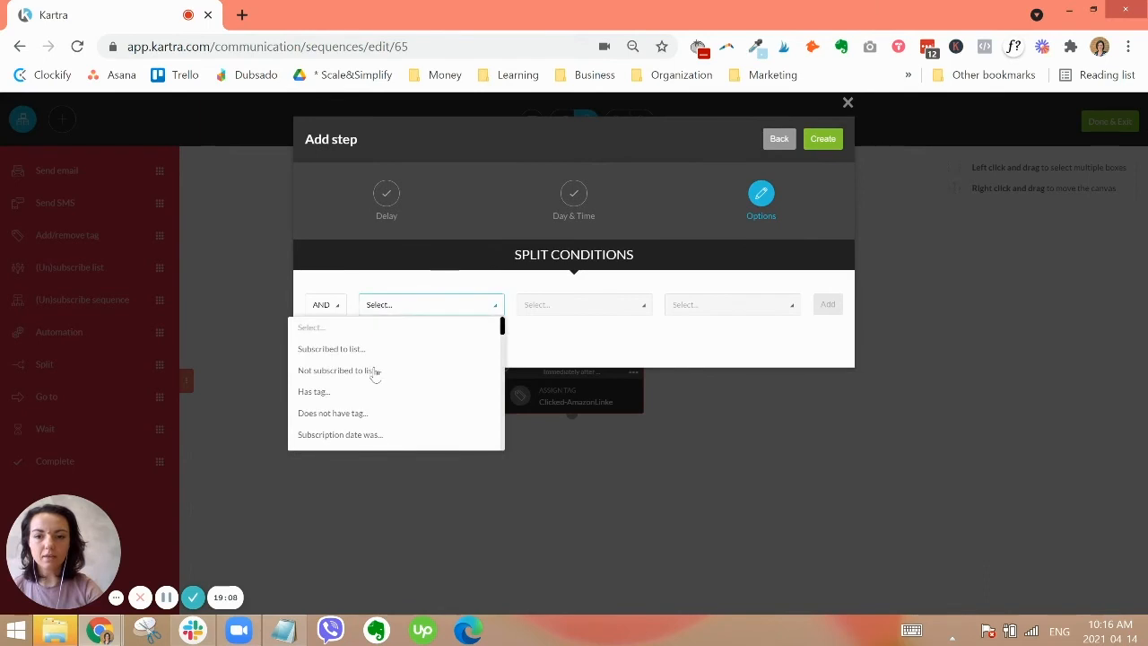
click(344, 414)
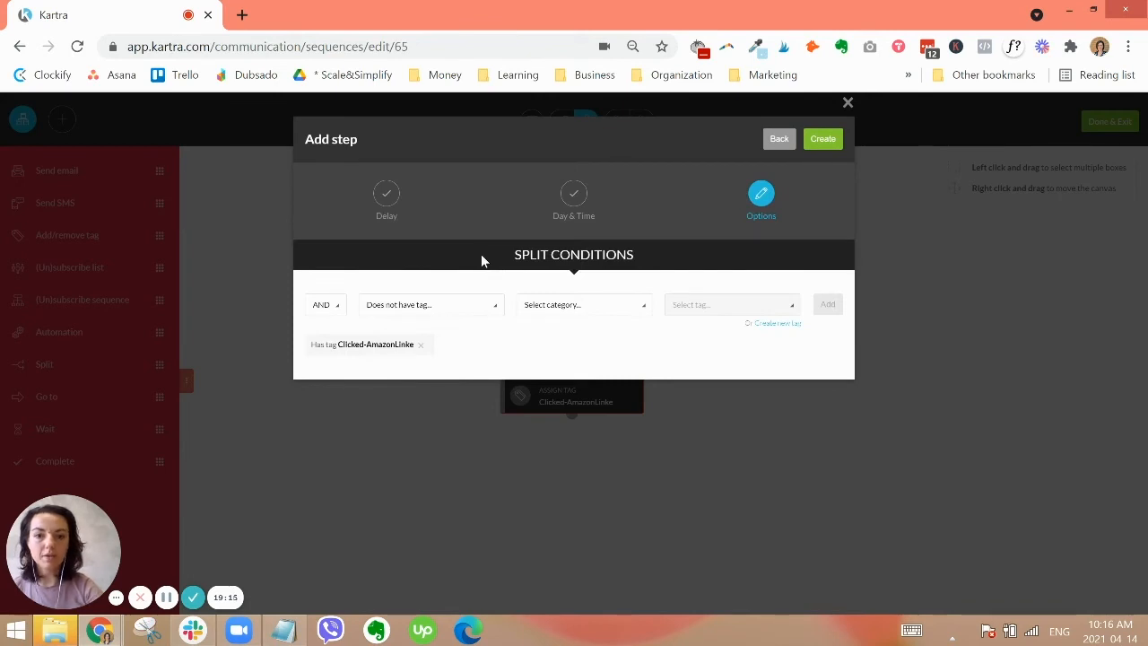
click(826, 144)
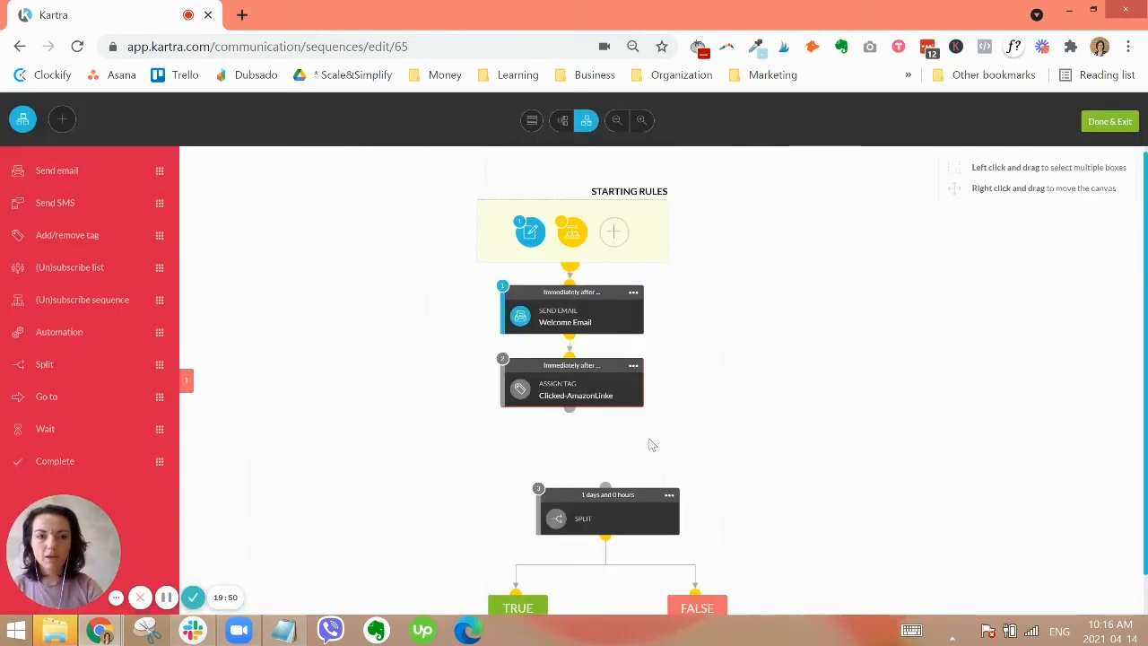
scroll(734, 368, down, 1)
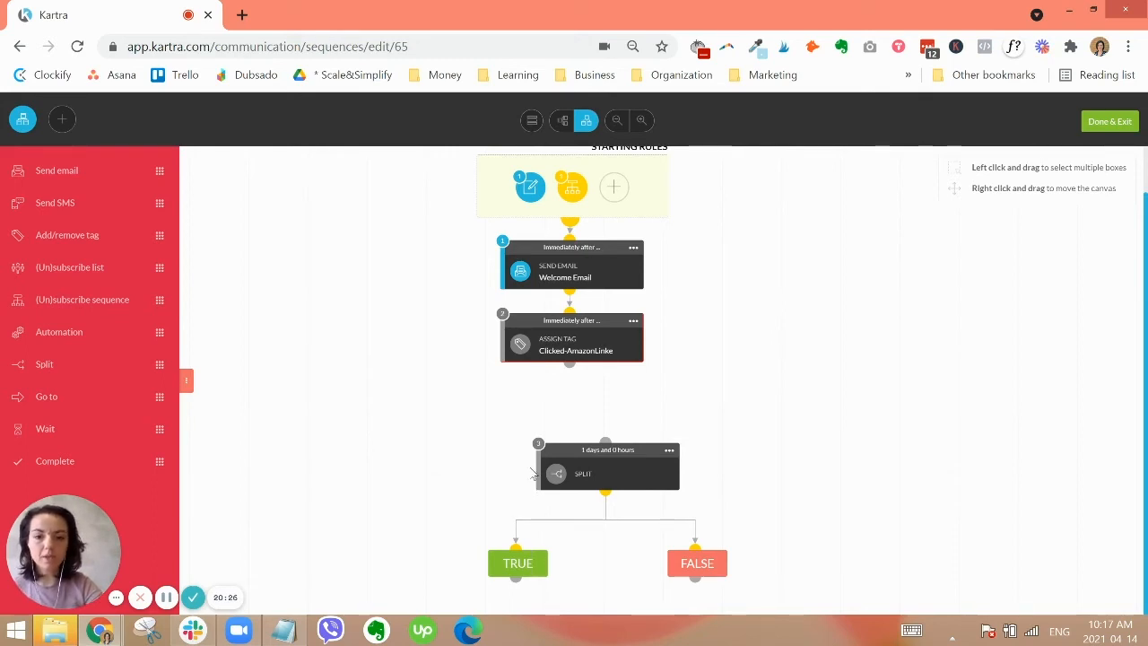
drag(570, 365, 599, 398)
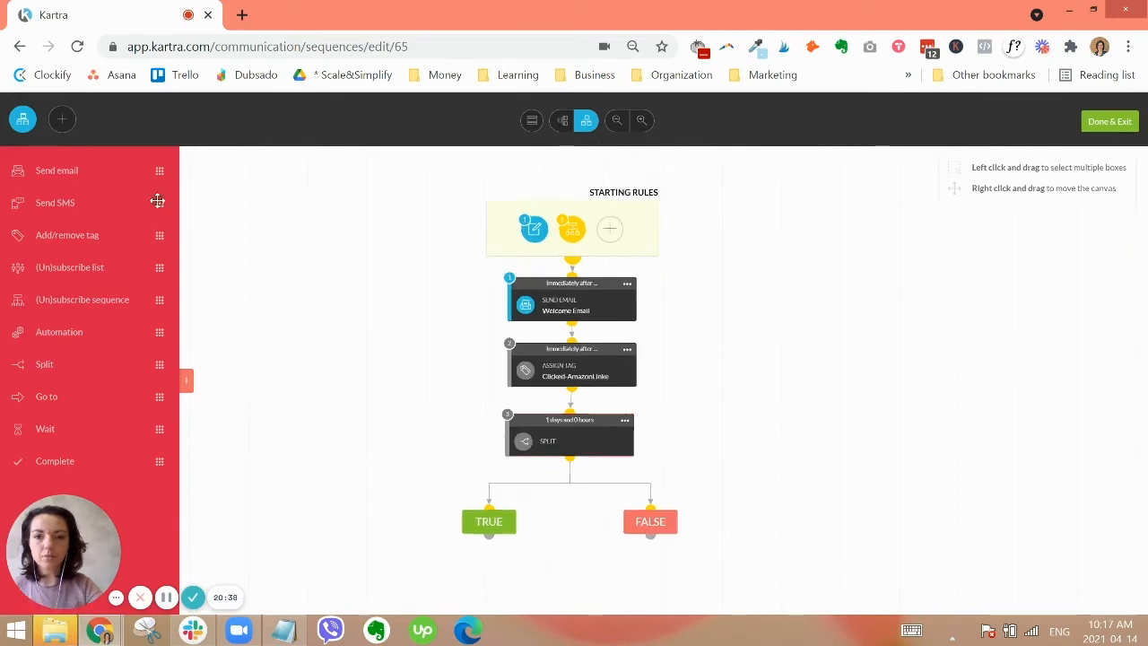
Clone the Welcome Email step, place the copy below the TRUE branch and connect TRUE to it.
click(627, 283)
click(672, 297)
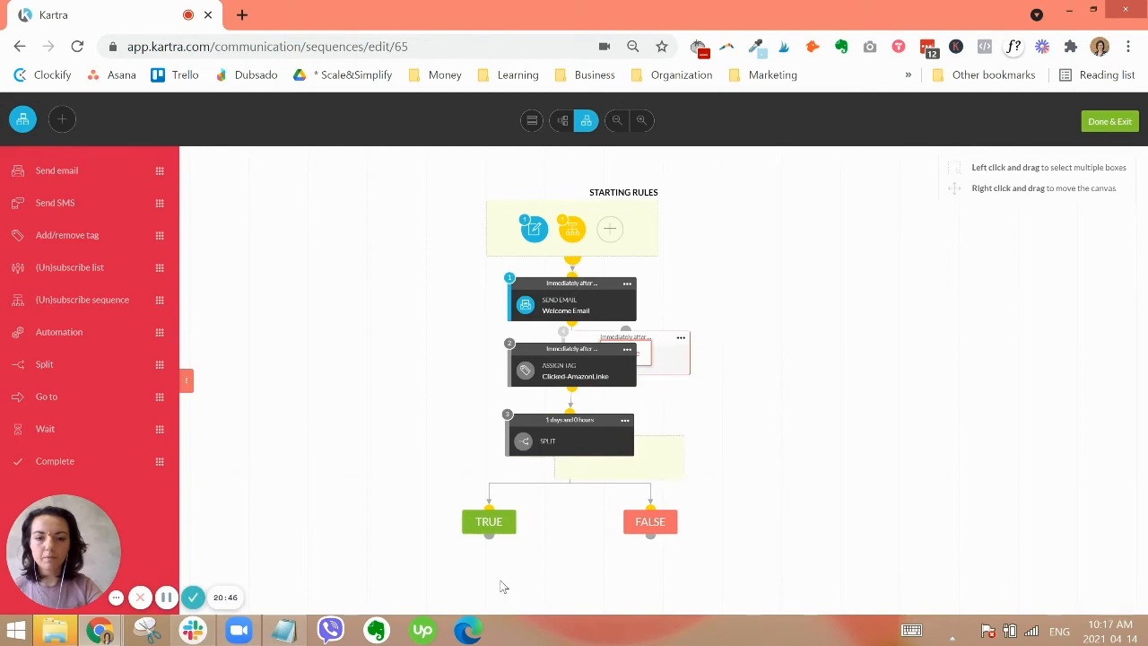
mouse_move(805, 510)
mouse_down()
mouse_move(658, 587)
mouse_move(792, 502)
mouse_up()
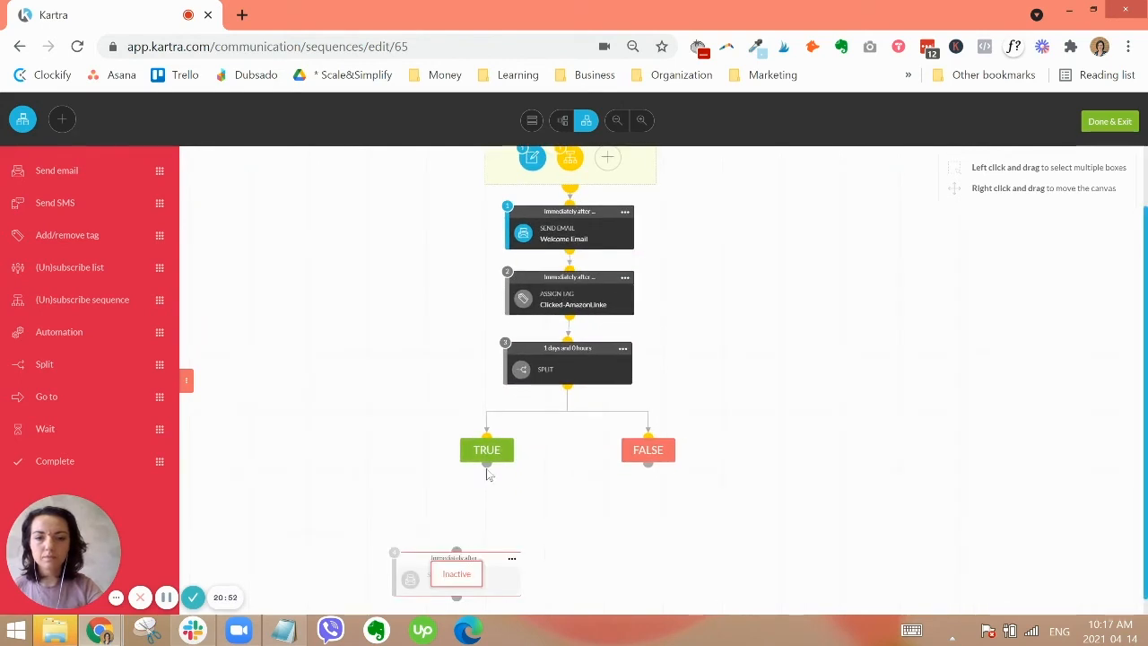
drag(487, 465, 457, 555)
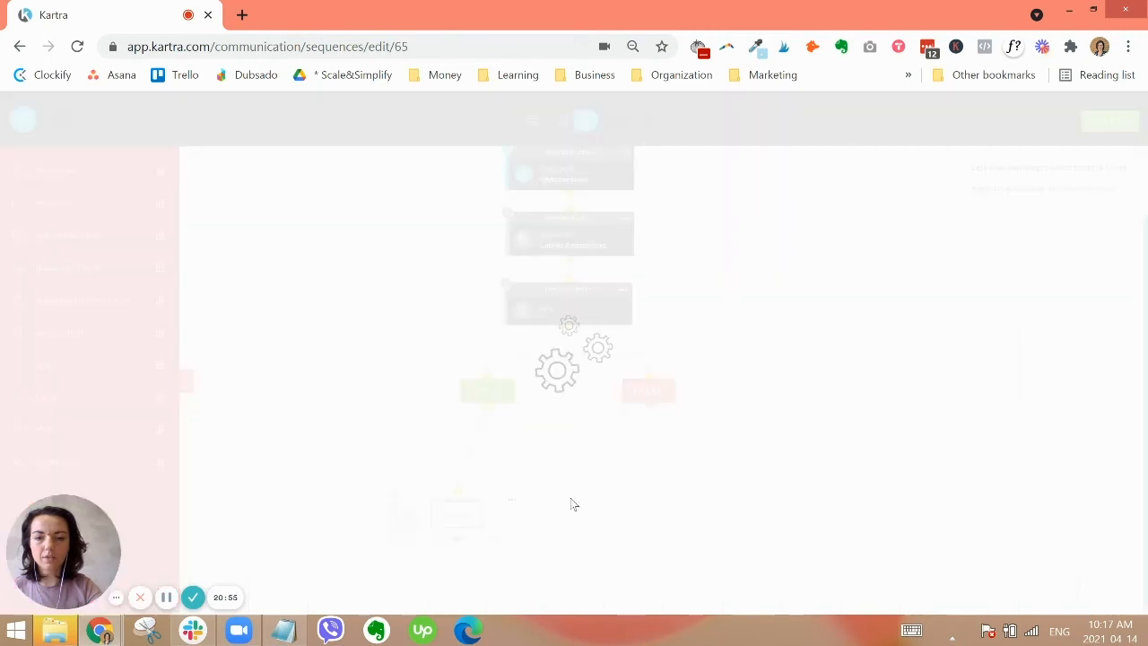
Clone the inactive email under TRUE, place the copy below the FALSE branch and connect FALSE to it.
click(512, 502)
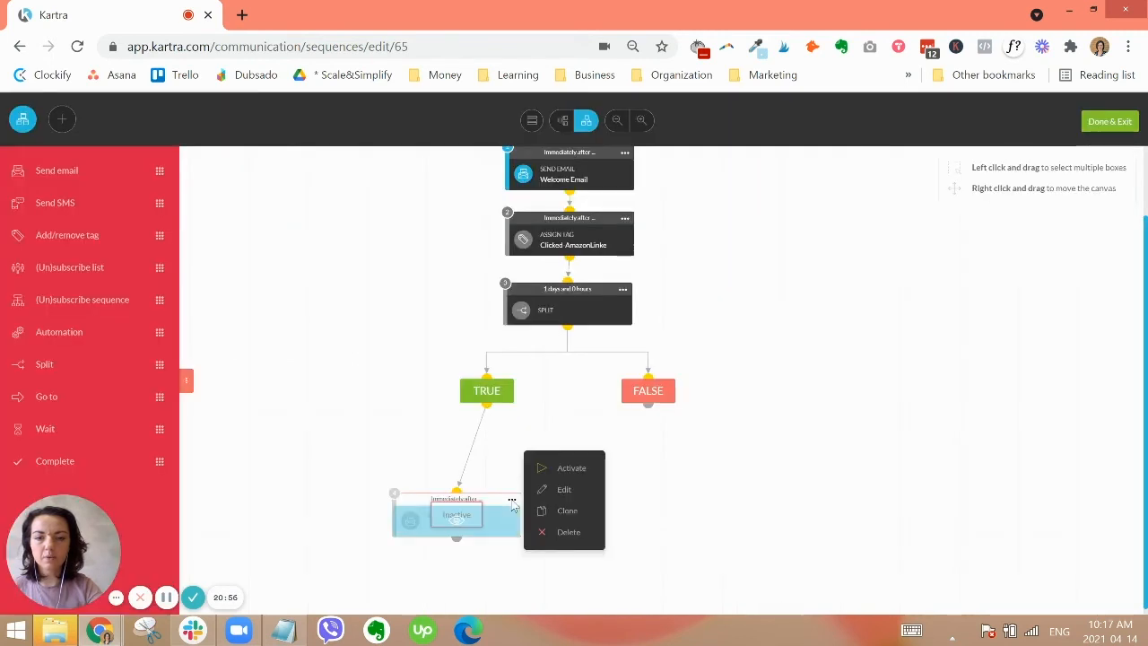
click(558, 513)
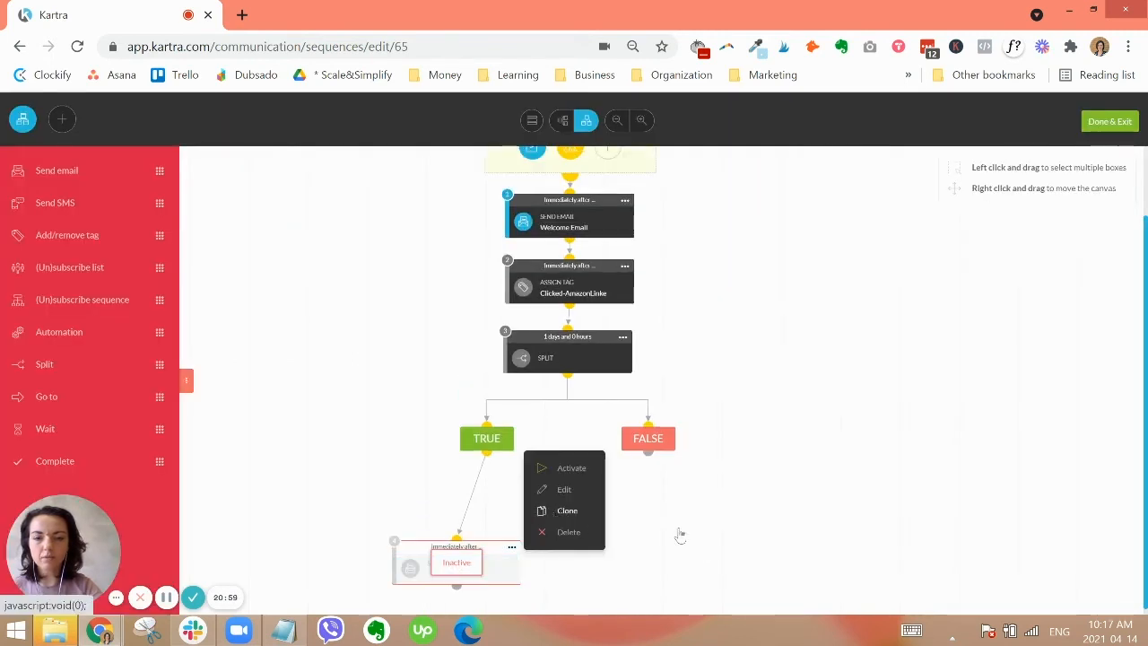
drag(509, 606, 666, 512)
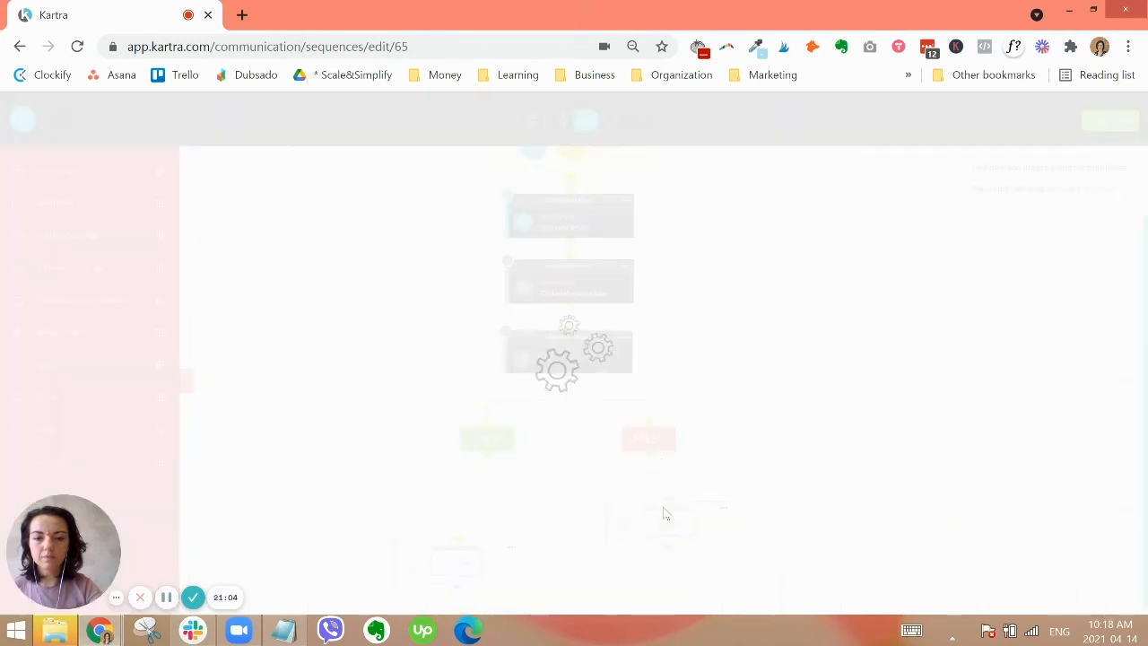
drag(648, 452, 668, 501)
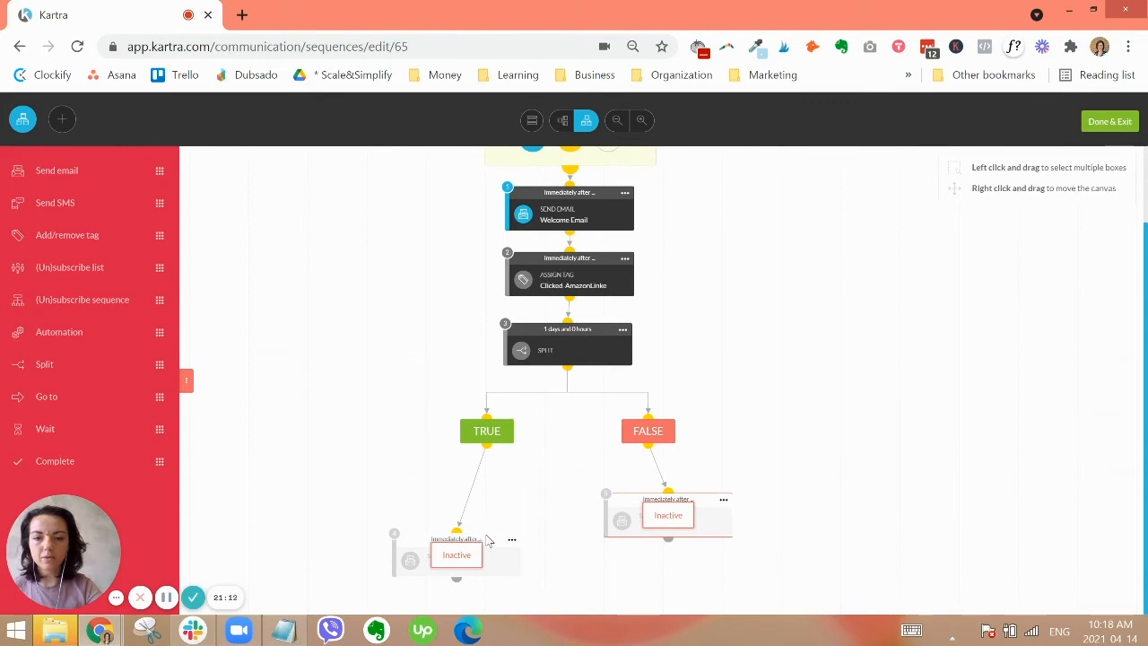
Clone the email under FALSE, center the copy beneath both branches and connect both branch emails to it.
click(623, 330)
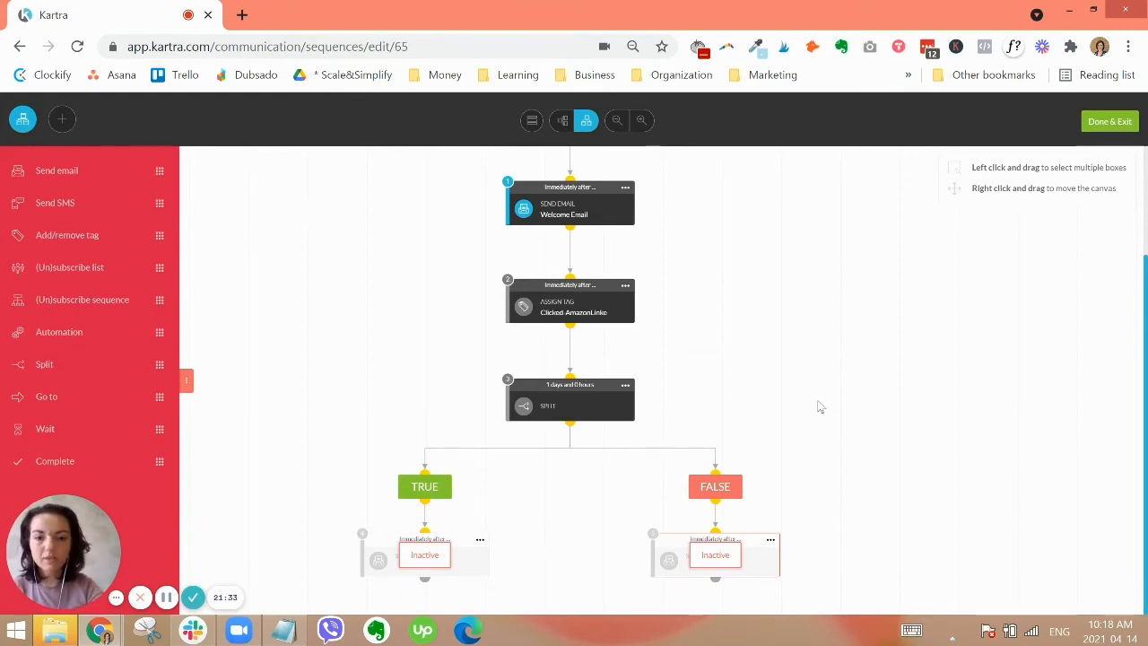
click(616, 121)
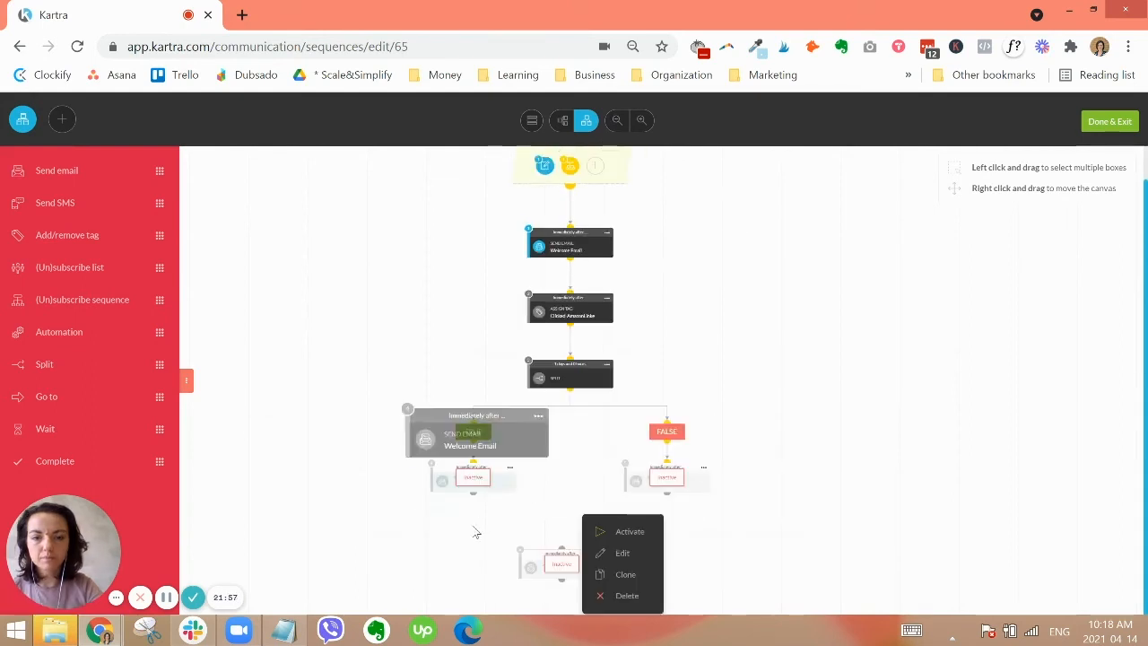
click(705, 469)
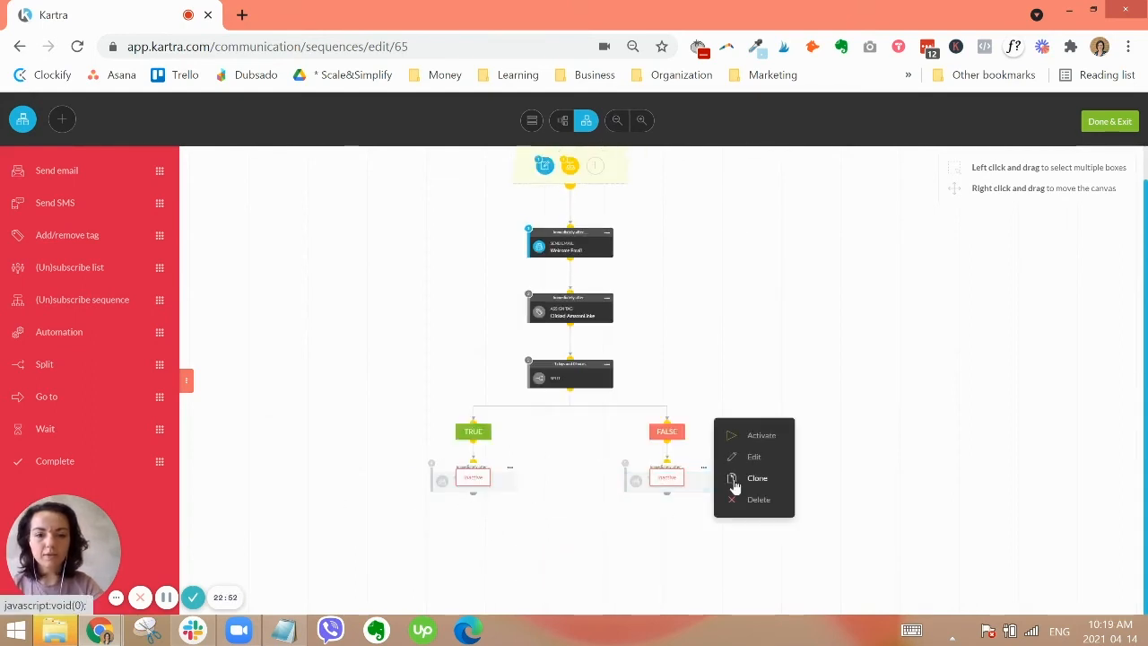
click(734, 485)
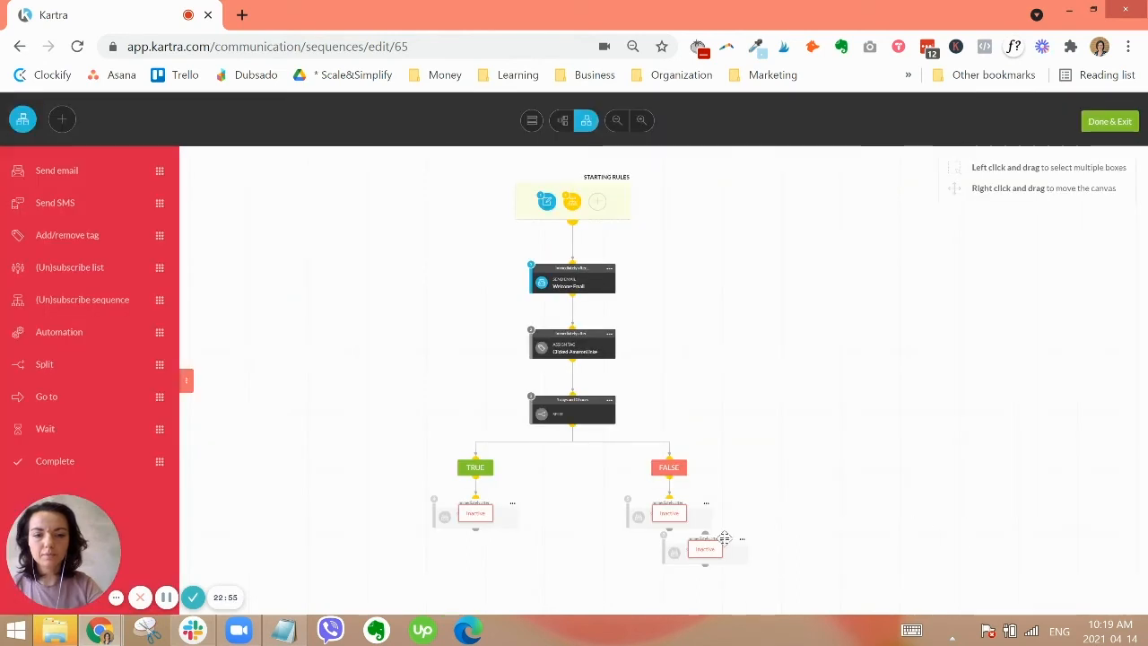
mouse_move(724, 538)
mouse_down()
mouse_move(553, 535)
mouse_move(589, 512)
mouse_up()
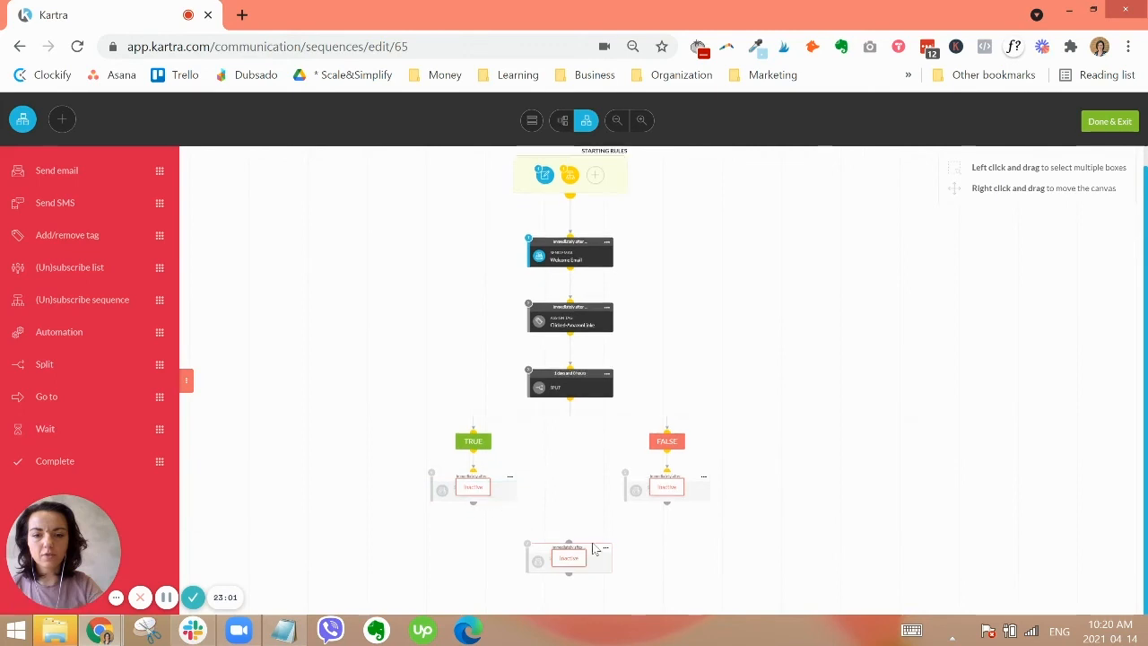
mouse_move(473, 503)
mouse_down()
mouse_move(572, 541)
mouse_move(572, 505)
mouse_up()
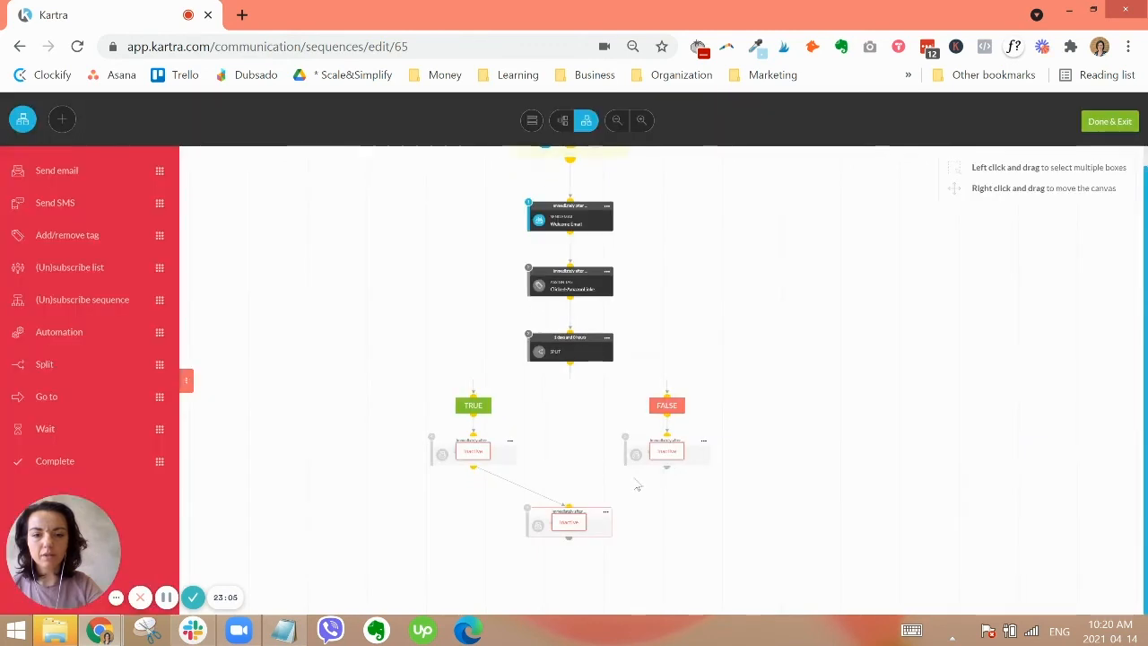
drag(637, 485, 571, 508)
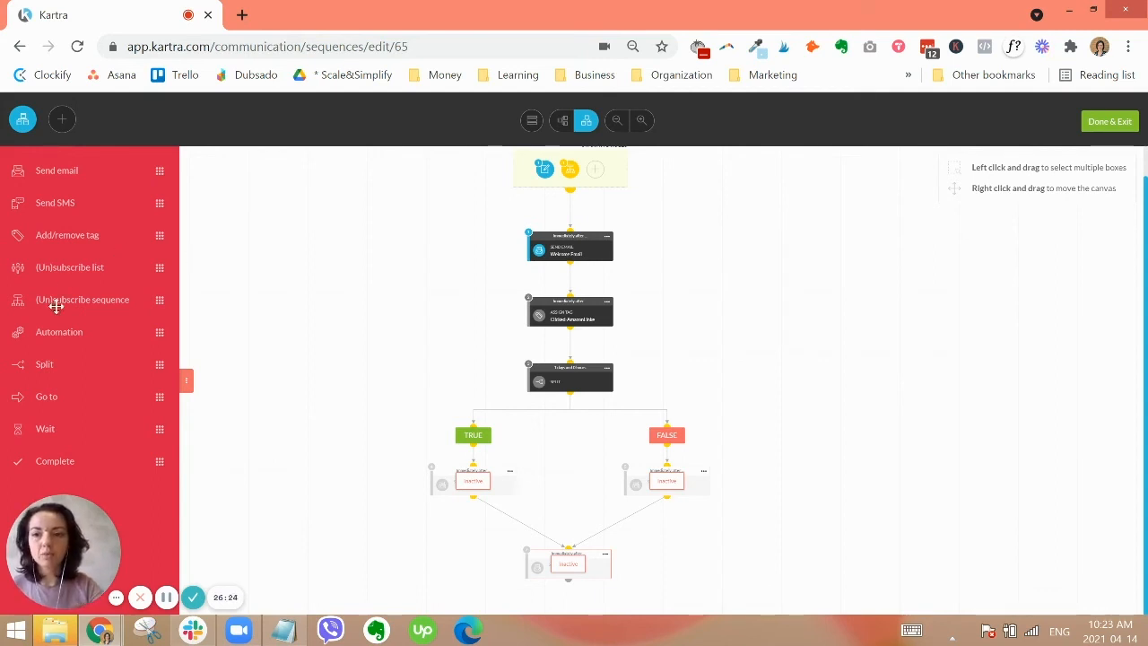
Add a step right after the previous one, on all days at any time, that unsubscribes leads from "Freebie: Launch Freebie - Welcome".
drag(54, 302, 769, 548)
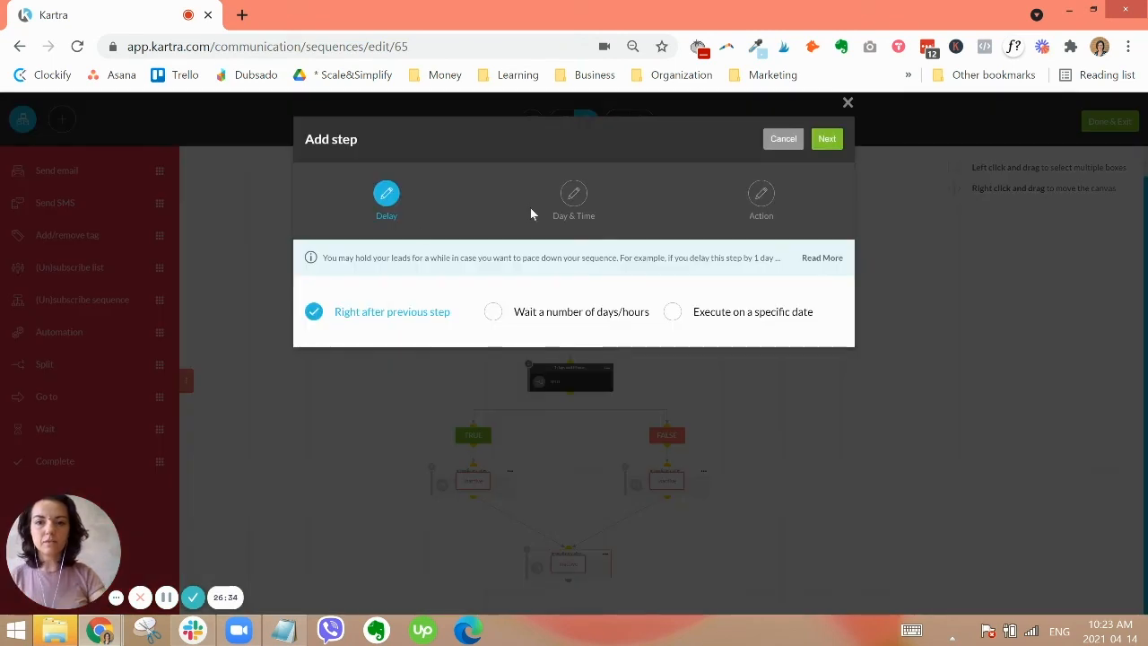
click(827, 142)
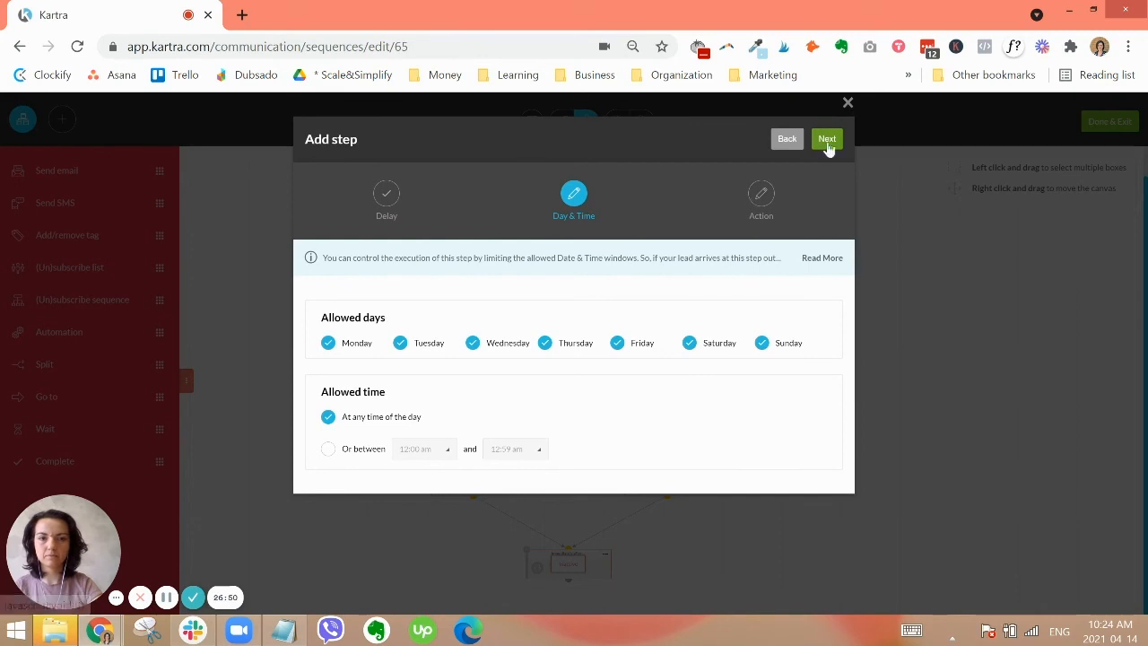
click(827, 142)
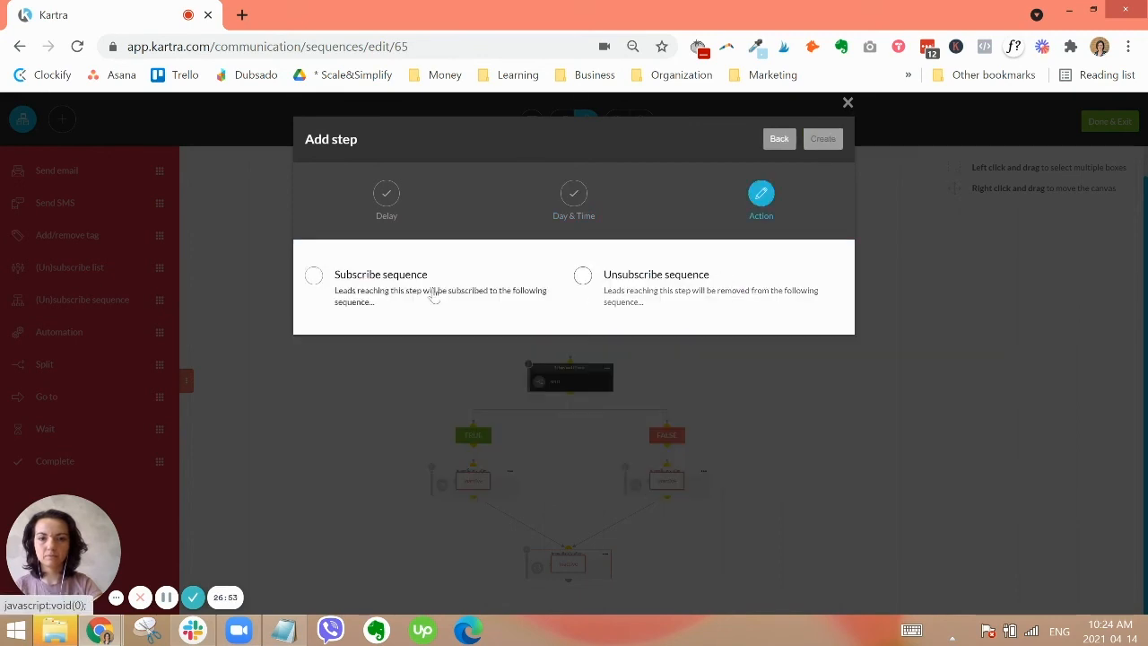
click(616, 285)
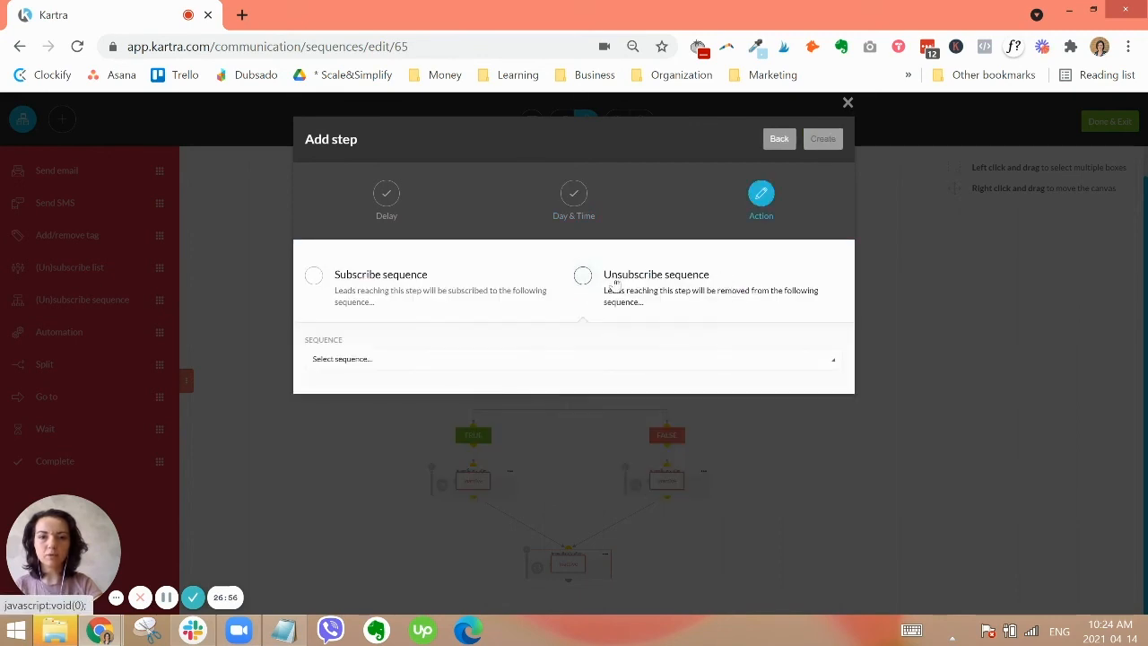
click(406, 368)
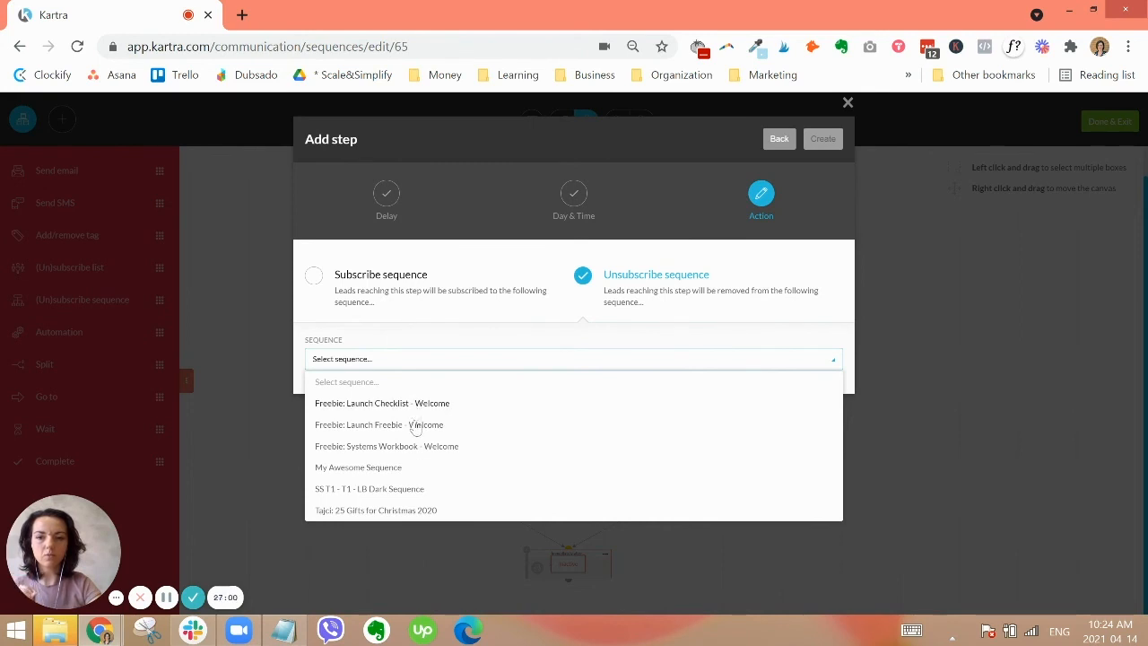
click(630, 419)
click(821, 141)
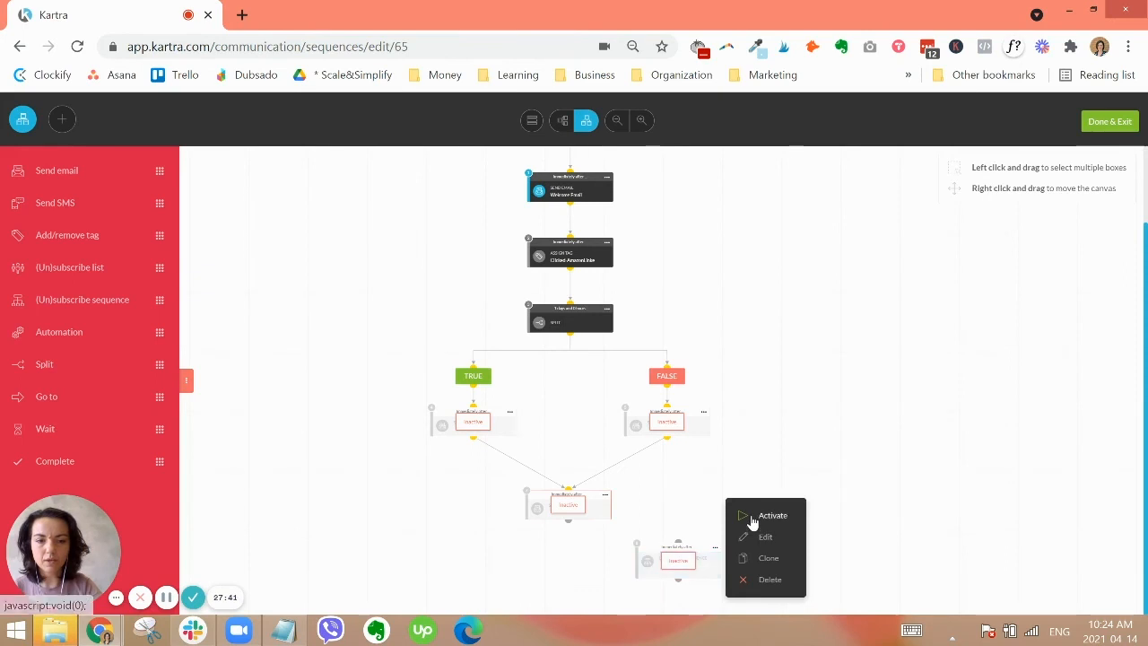
Connect the email shared by both branches to the unsubscribe sequence step and activate that step.
click(772, 514)
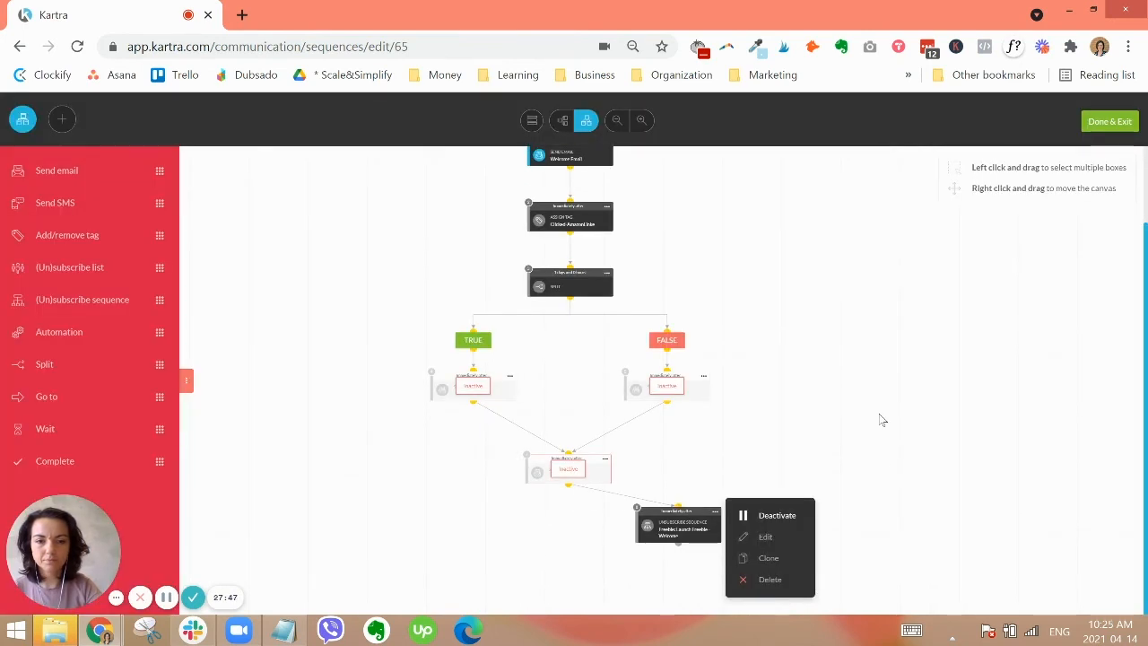
click(883, 443)
mouse_move(692, 558)
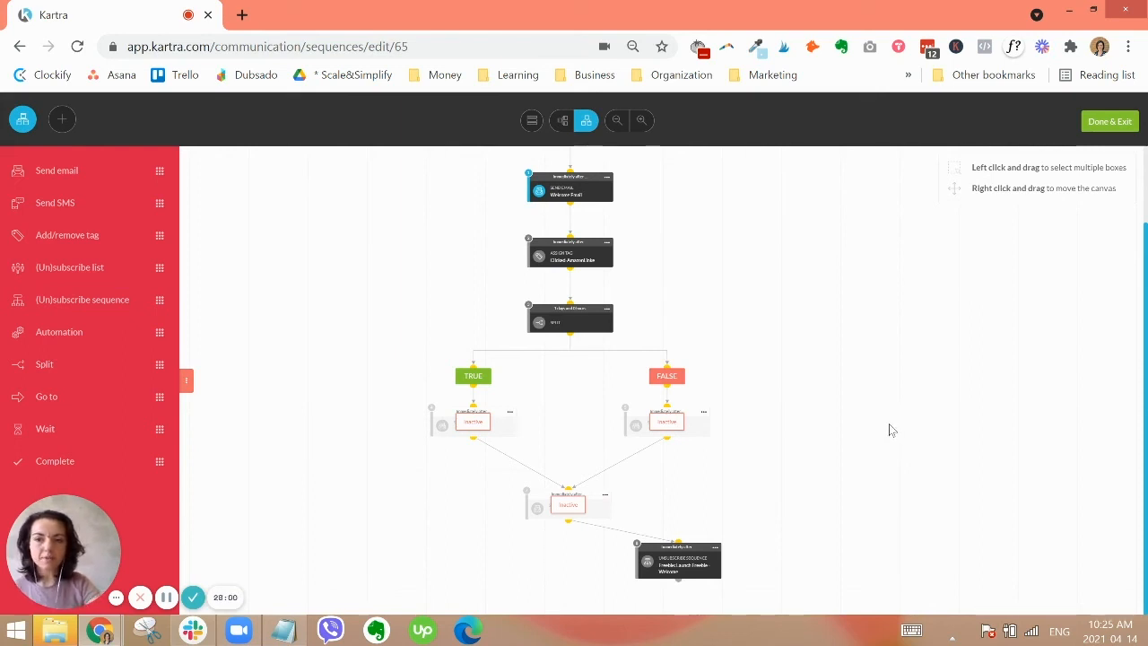
Finish editing the sequence and pause activity on "My Awesome Sequence" in the list of sequences.
click(1109, 126)
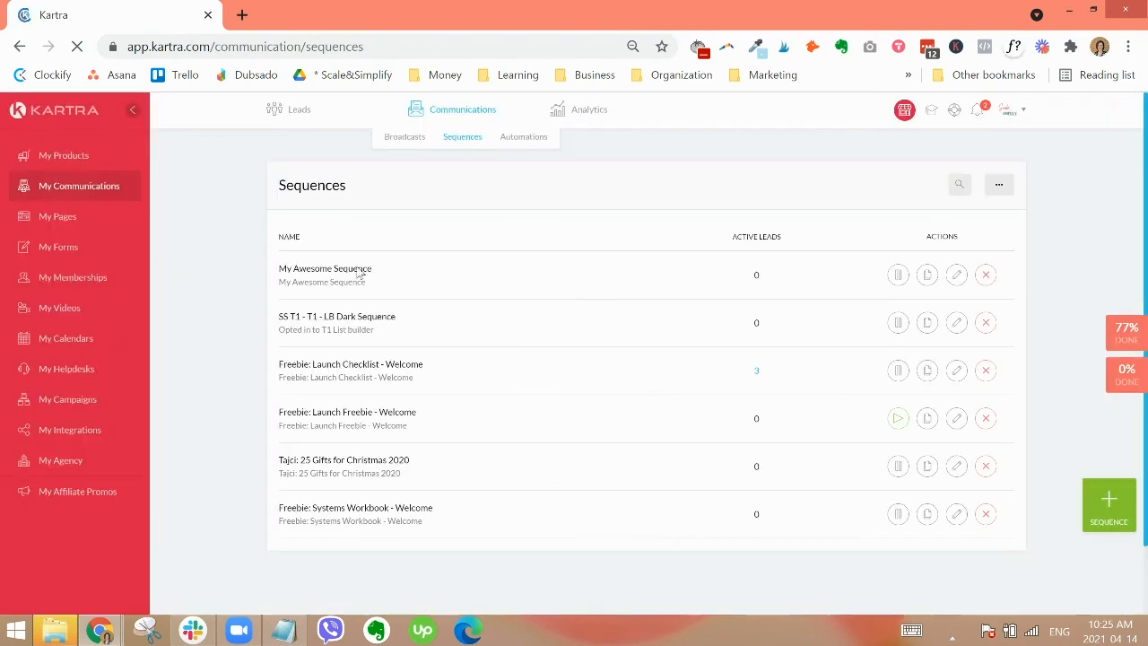
drag(372, 268, 280, 268)
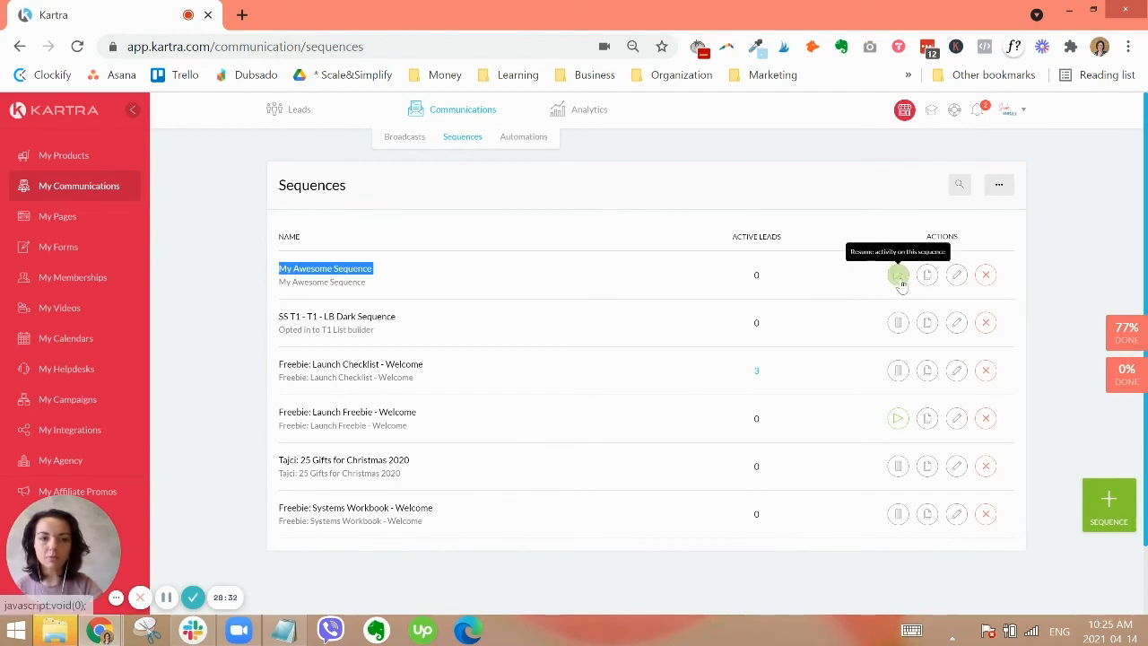
click(900, 278)
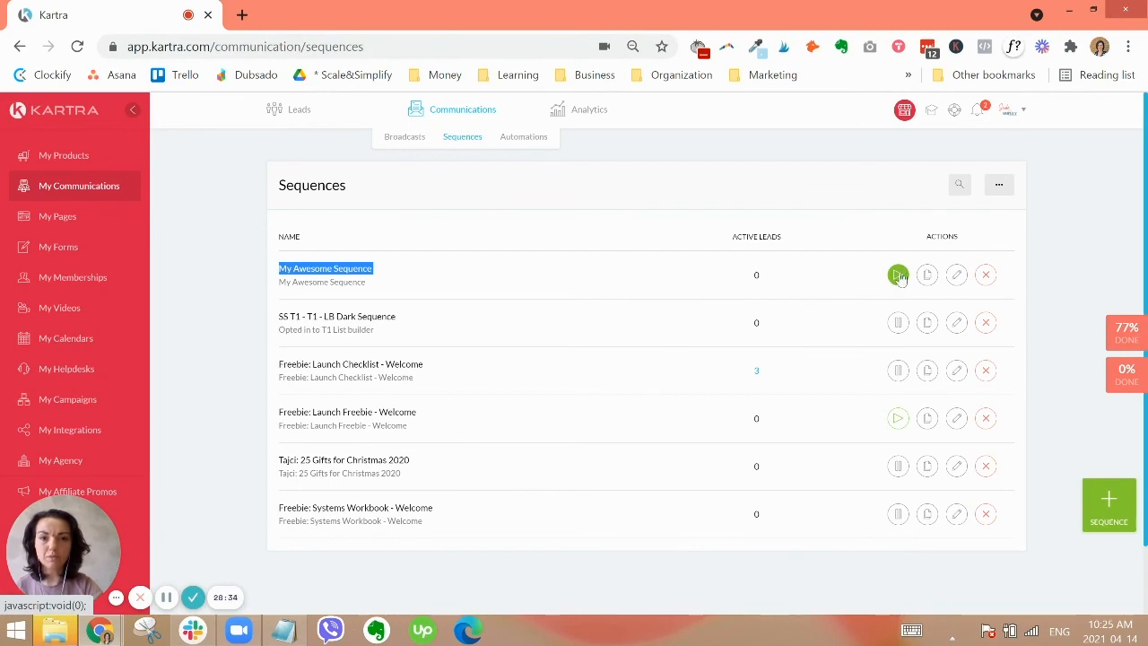
click(835, 282)
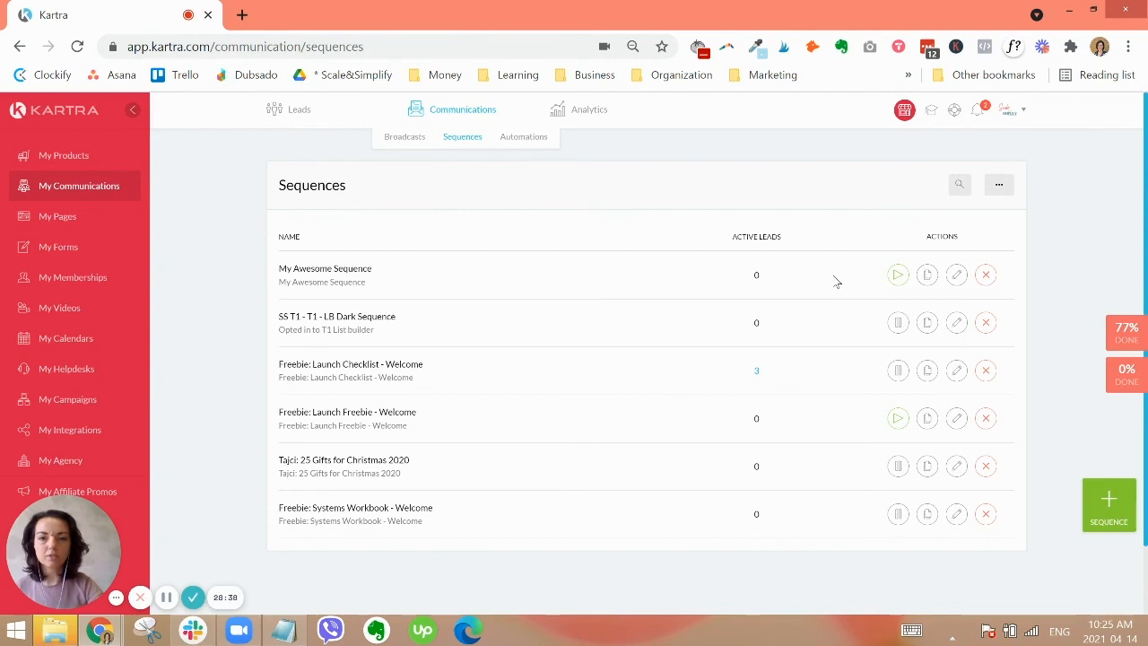
click(900, 278)
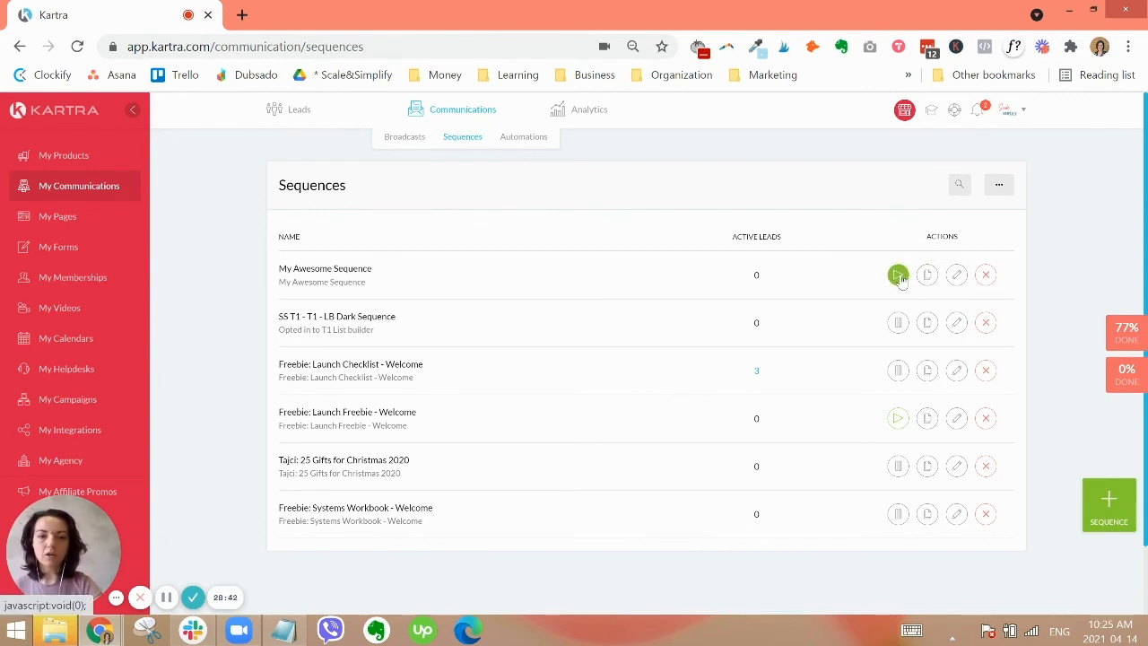